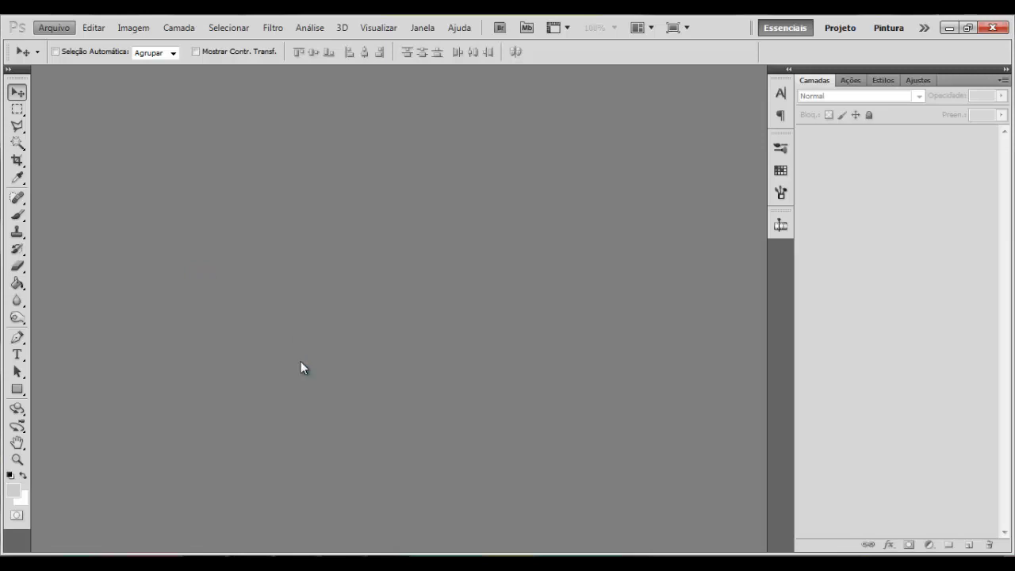
# Create a new white-background RGB document with a custom pixel width and height at 72 pixels per inch
pyautogui.doubleClick(333, 230)
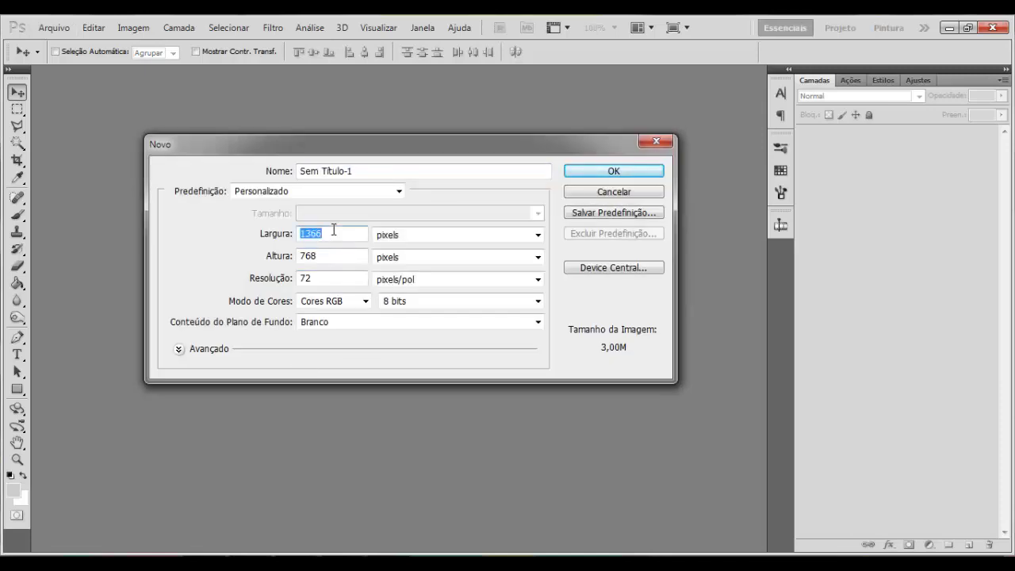
pyautogui.press('Tab')
pyautogui.press('Tab')
pyautogui.write('52')
pyautogui.press('Return')
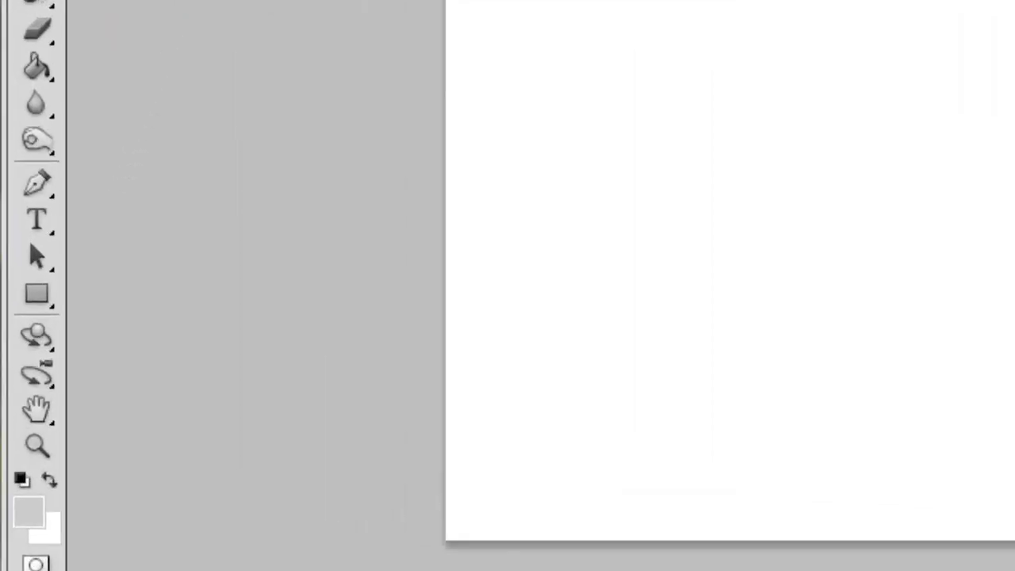
# Draw a light grey square of any size near the canvas's left edge with the Rectangle tool
pyautogui.click(14, 389)
pyautogui.click(39, 264)
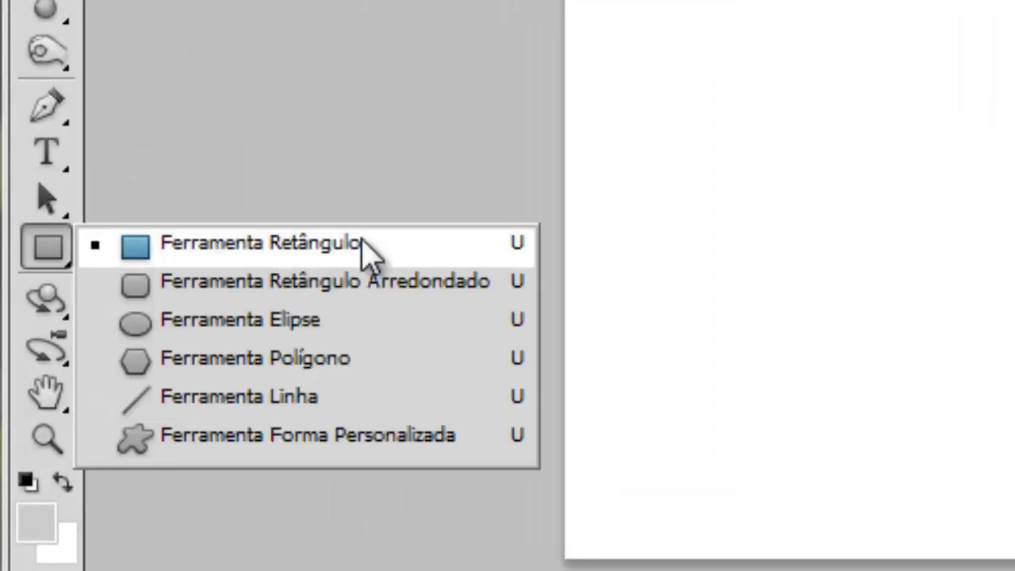
pyautogui.click(367, 254)
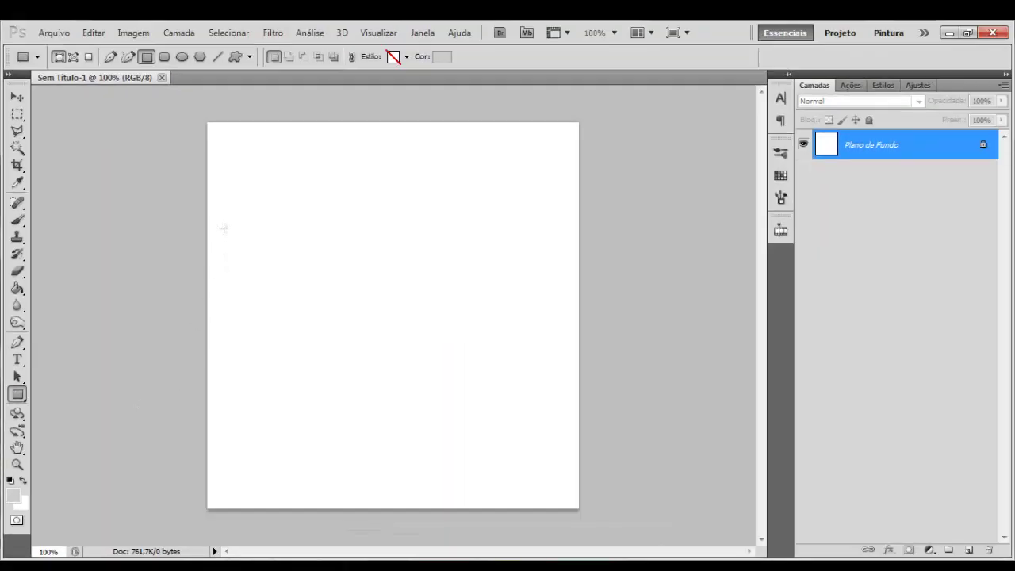
pyautogui.moveTo(223, 228); pyautogui.dragTo(317, 322)
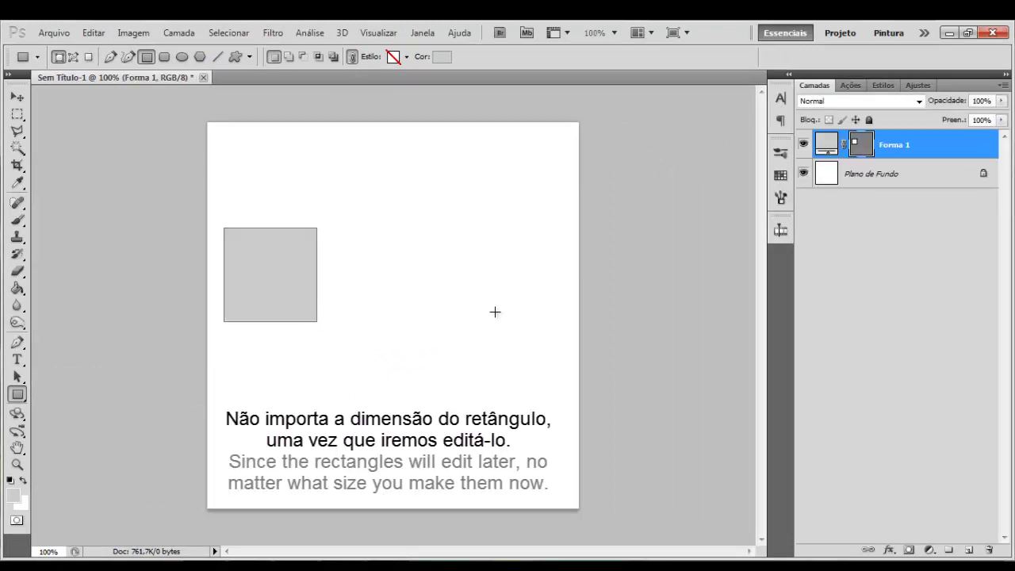
# Duplicate the Forma 1 shape layer sixteen times, keeping all copies in the same document
pyautogui.press('v')
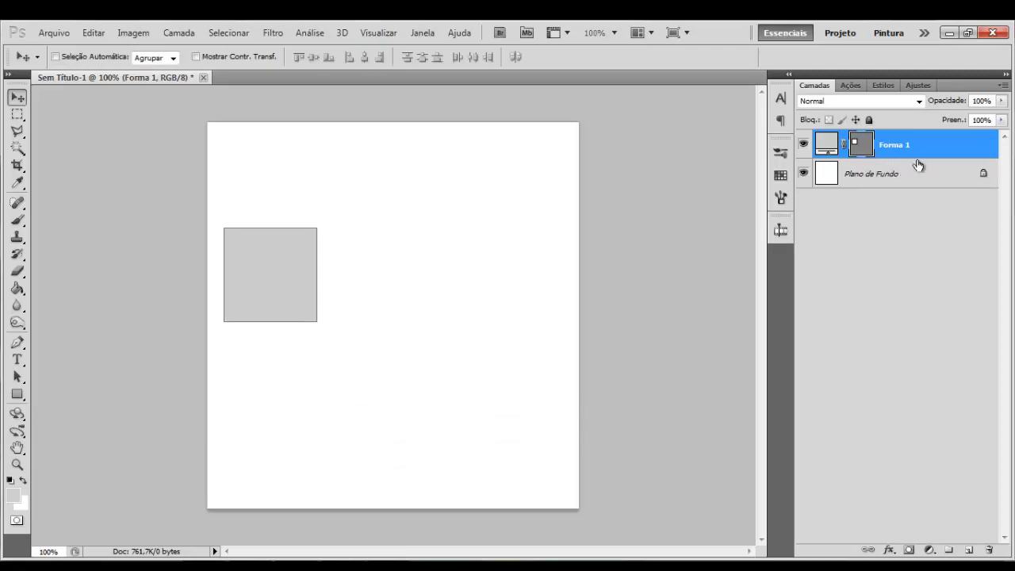
pyautogui.rightClick(942, 150)
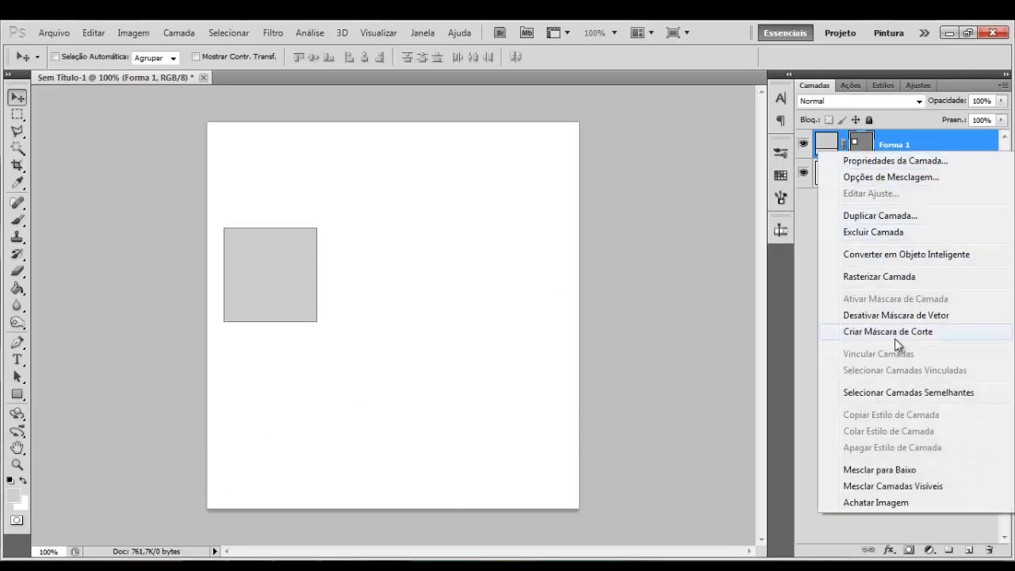
pyautogui.click(882, 216)
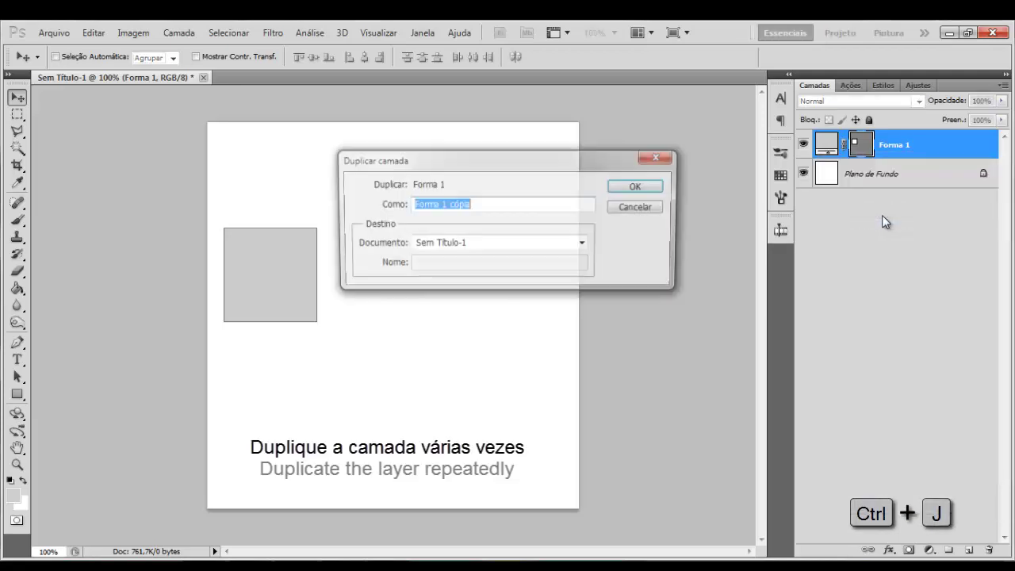
pyautogui.press('Return')
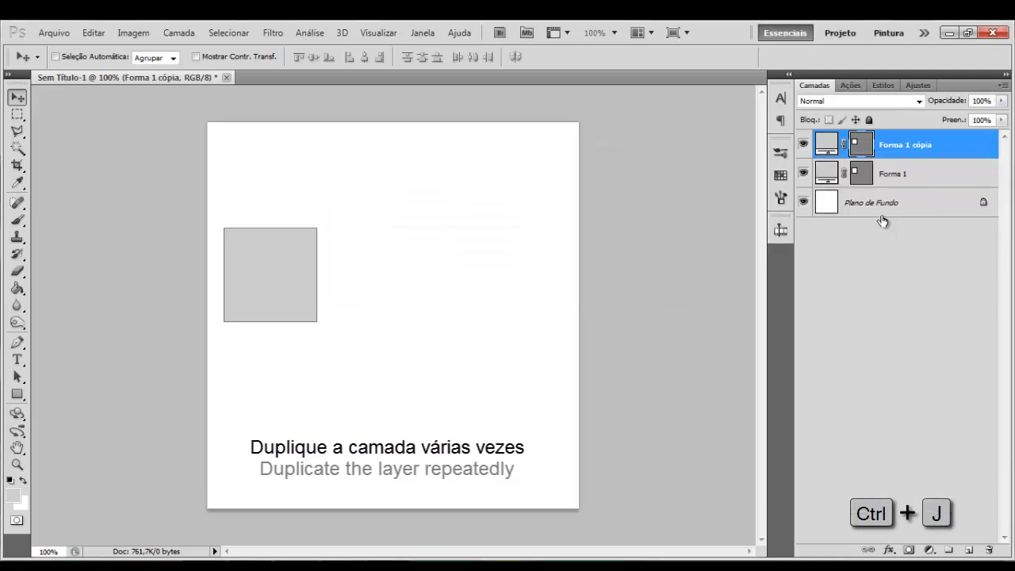
pyautogui.hotkey('ctrl', 'j')
pyautogui.hotkey('ctrl', 'j')
pyautogui.hotkey('ctrl', 'j')
pyautogui.hotkey('ctrl', 'j')
pyautogui.hotkey('ctrl', 'j')
pyautogui.hotkey('ctrl', 'j')
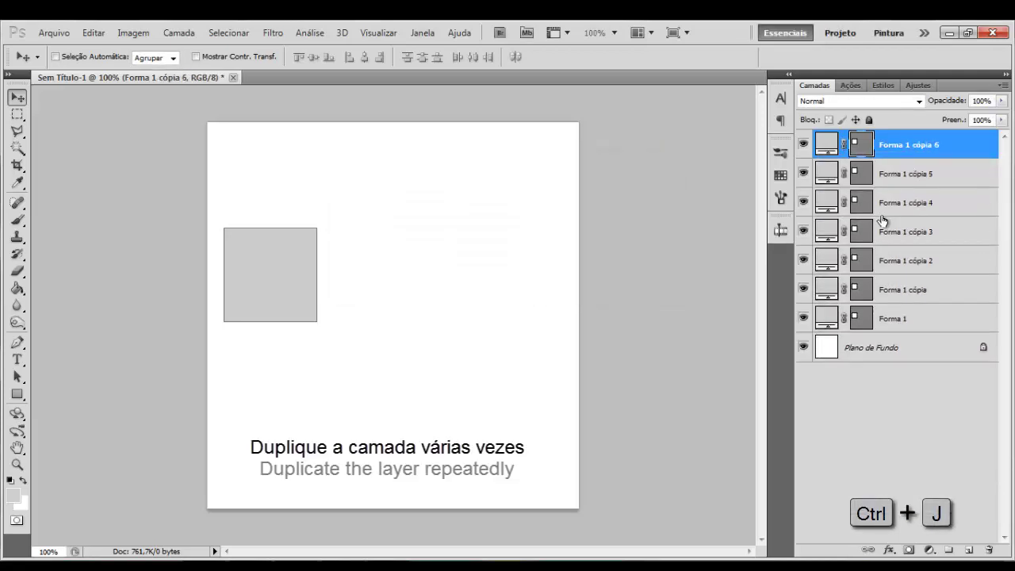
pyautogui.hotkey('ctrl', 'j')
pyautogui.hotkey('ctrl', 'j')
pyautogui.hotkey('ctrl', 'j')
pyautogui.hotkey('ctrl', 'j')
pyautogui.hotkey('ctrl', 'j')
pyautogui.hotkey('ctrl', 'j')
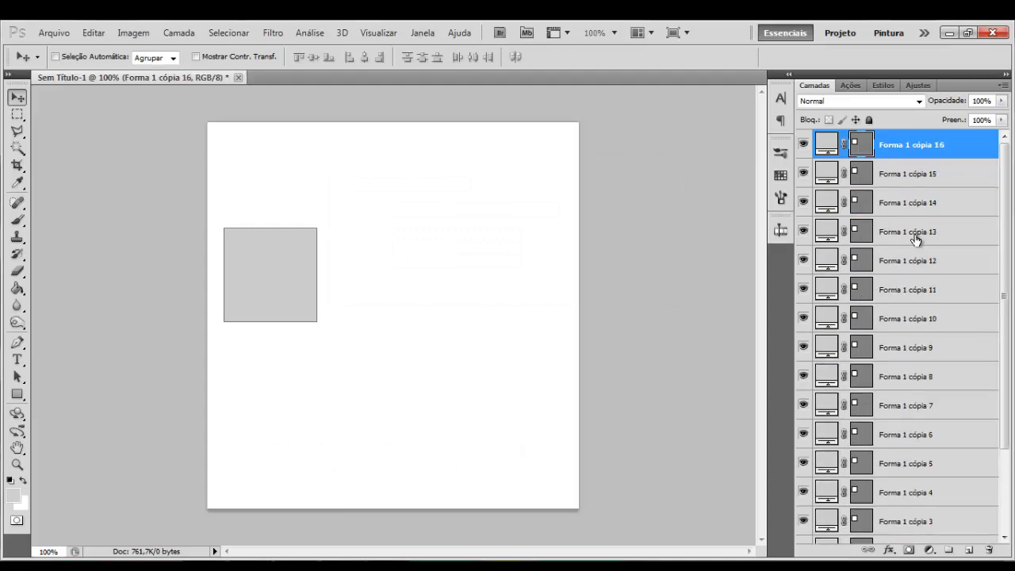
# Hide every layer except the original Forma 1 shape layer, including the background
pyautogui.scroll(-3, 888, 276)
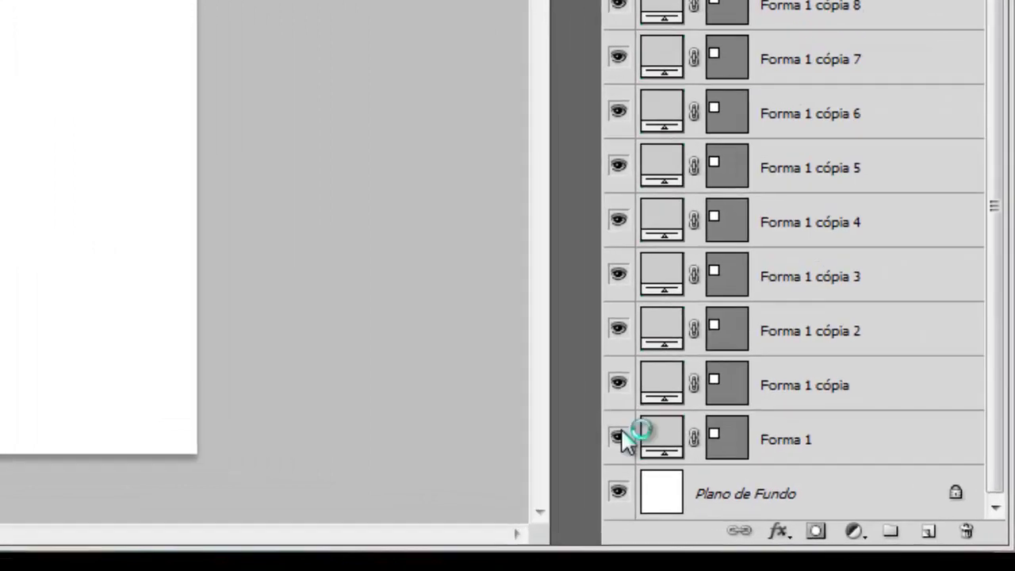
pyautogui.rightClick(805, 494)
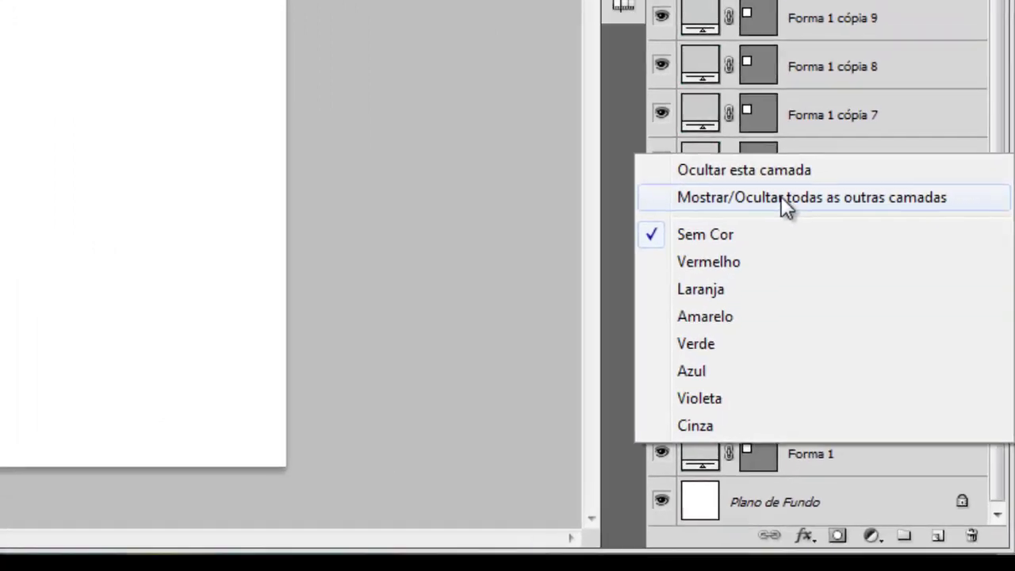
pyautogui.click(788, 156)
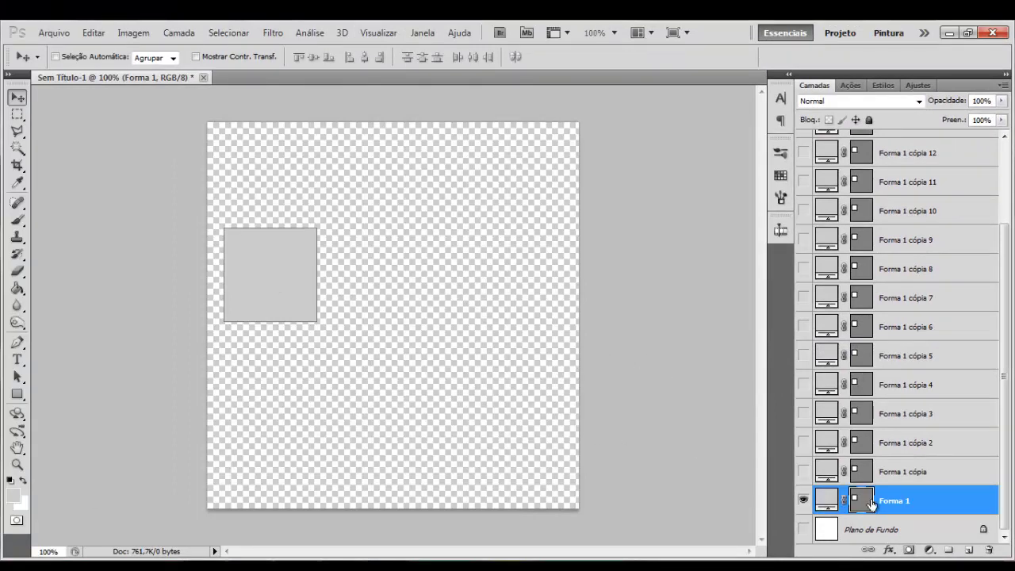
# Move the Forma 1 square flush into the canvas's upper-left corner and place it in Free Transform
pyautogui.moveTo(316, 271); pyautogui.dragTo(302, 210)
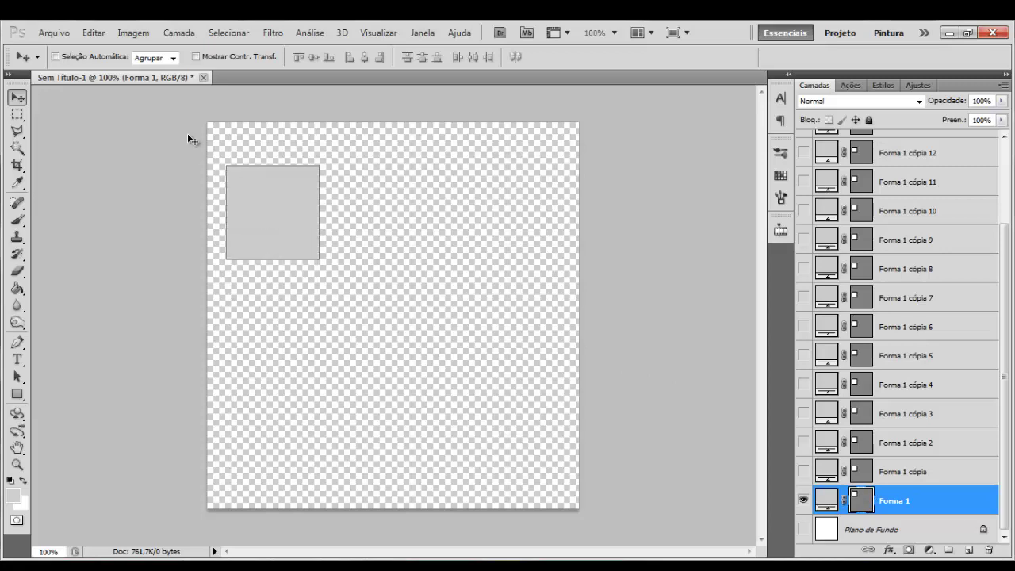
pyautogui.click(87, 33)
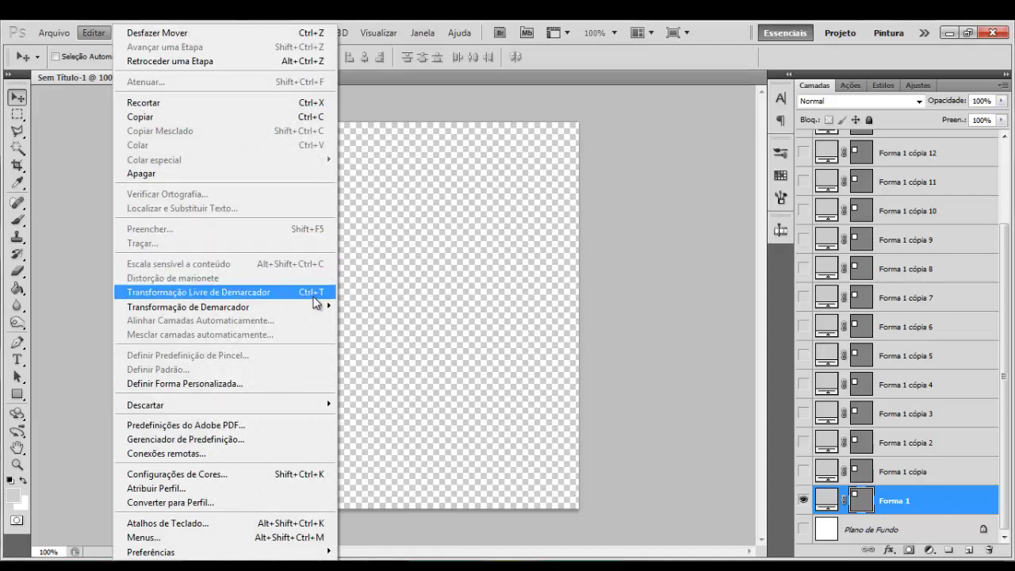
pyautogui.click(317, 293)
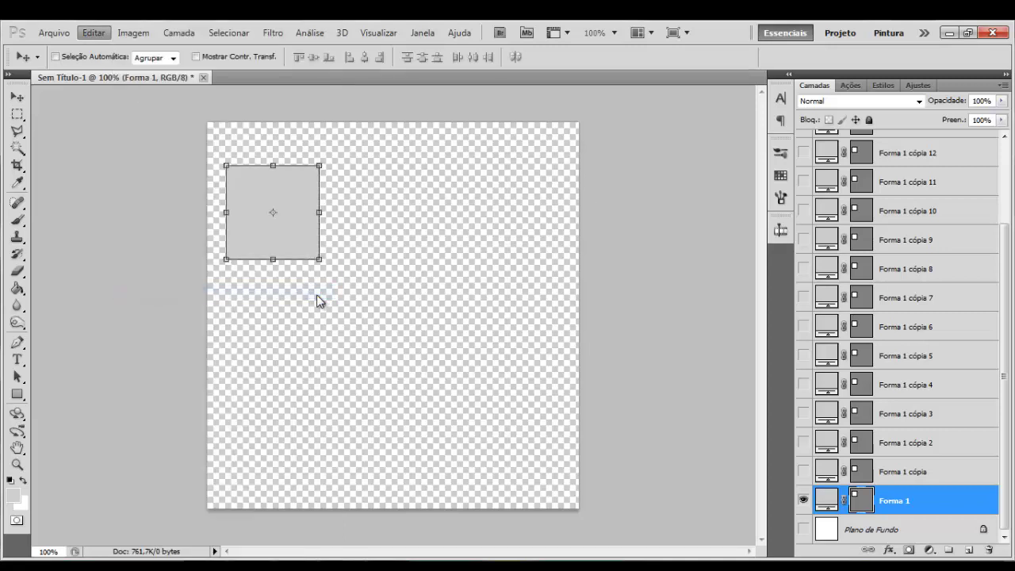
pyautogui.moveTo(301, 241); pyautogui.dragTo(281, 190)
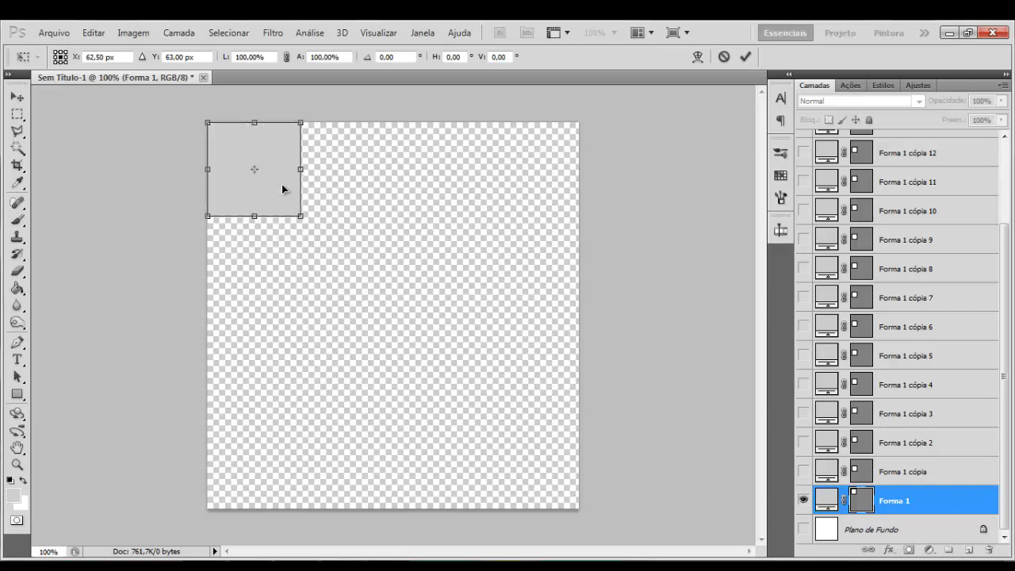
# Distort the Forma 1 square by pulling its lower-right corner inward and its upper-right and lower-left corners slightly beyond the canvas
pyautogui.press('ctrl')
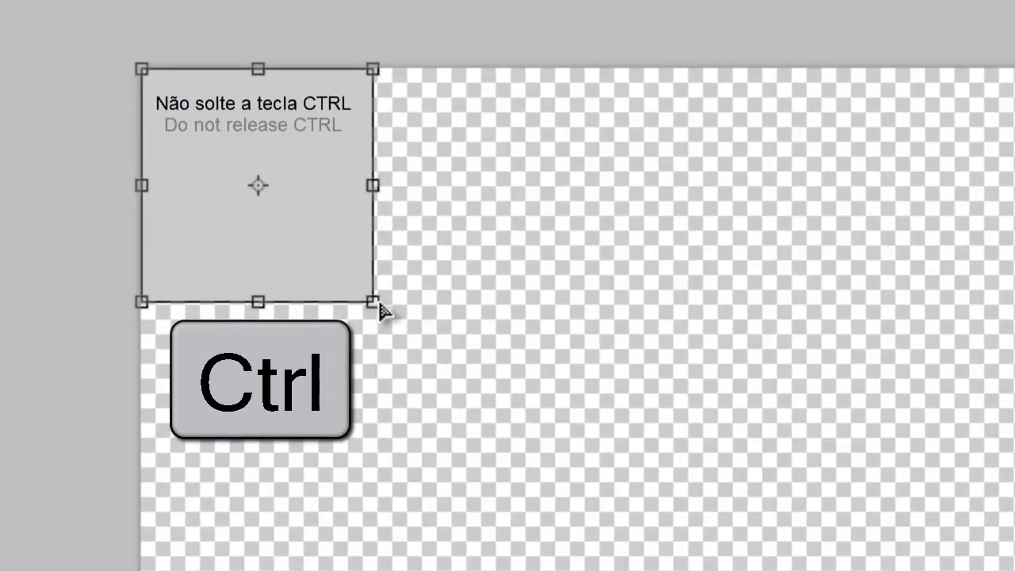
pyautogui.moveTo(373, 302); pyautogui.dragTo(308, 215)
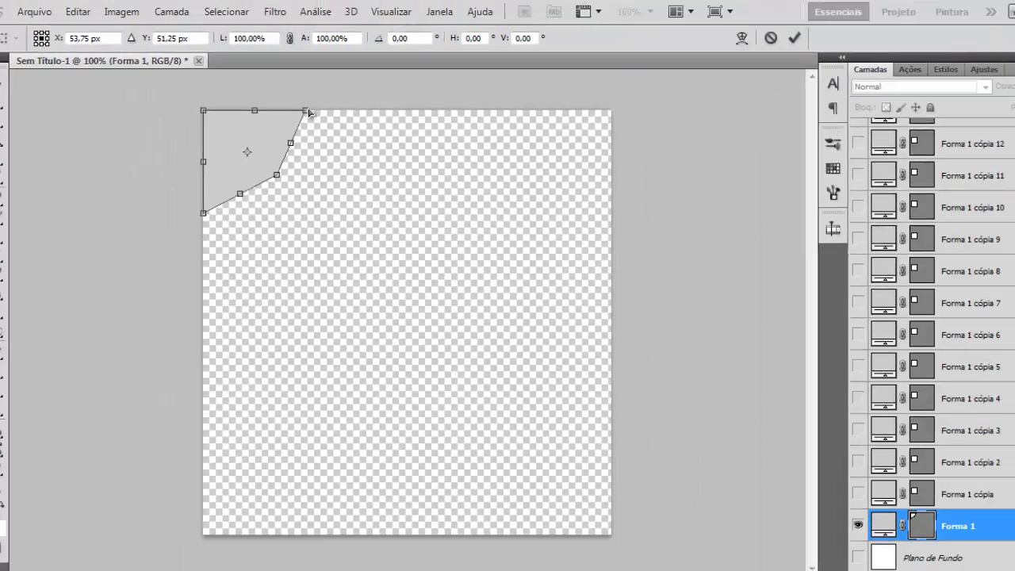
pyautogui.moveTo(372, 69); pyautogui.dragTo(567, 35)
pyautogui.moveTo(379, 100); pyautogui.dragTo(378, 96)
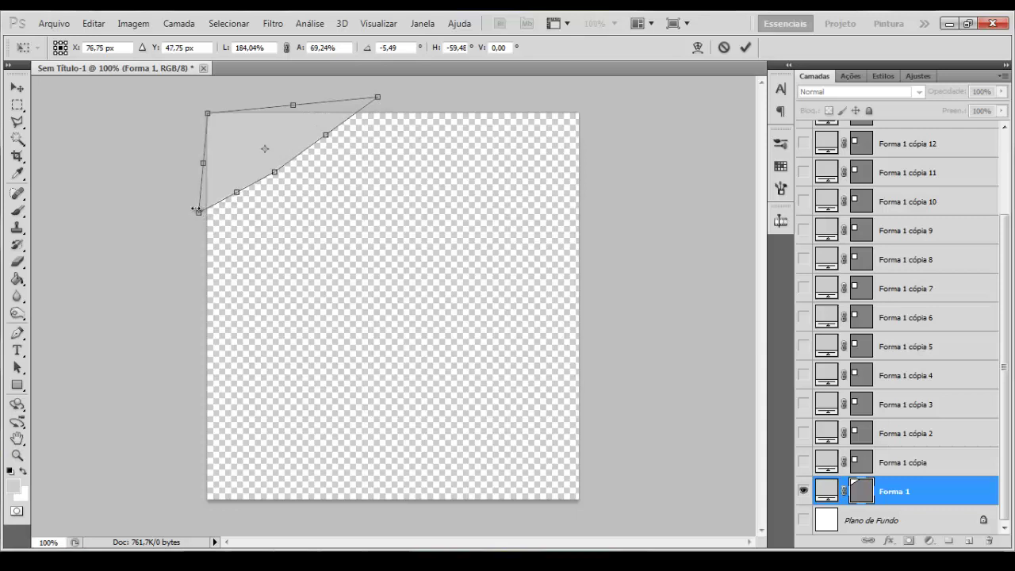
pyautogui.press('Return')
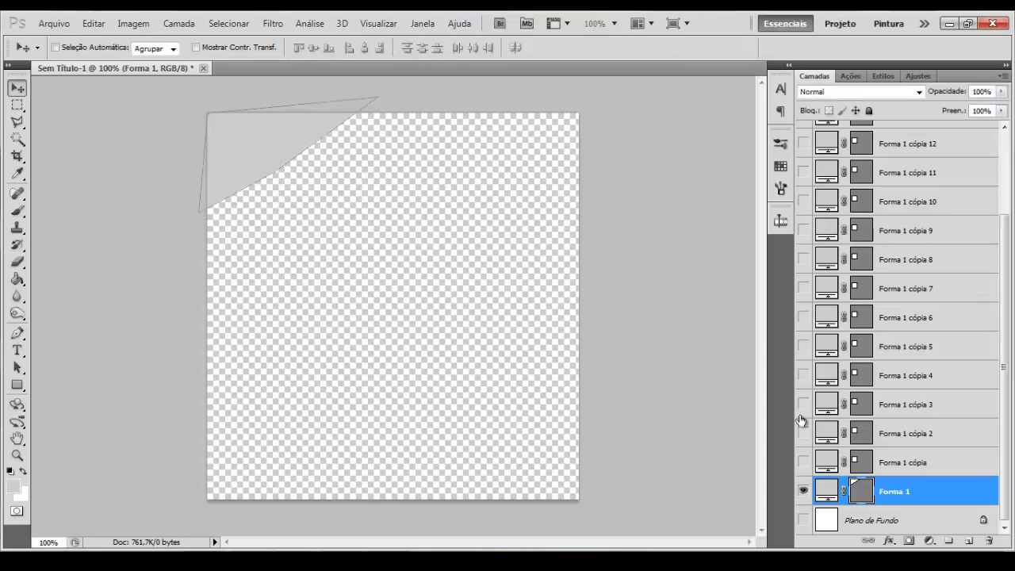
# Show the Forma 1 cópia and background layers, and move the copied square against the canvas's left edge below the first shape
pyautogui.click(803, 463)
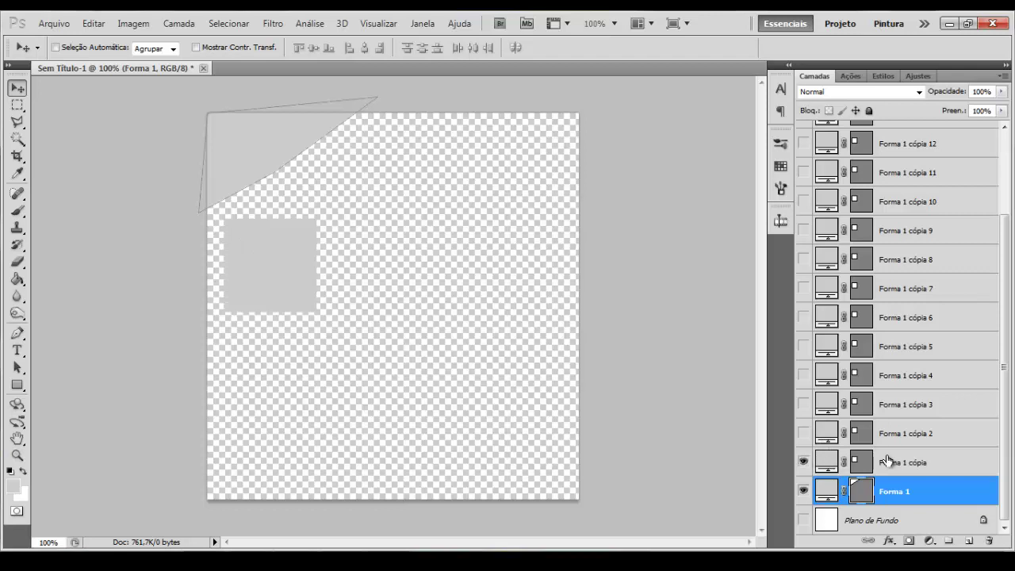
pyautogui.click(888, 461)
pyautogui.moveTo(290, 259); pyautogui.dragTo(286, 252)
pyautogui.click(813, 520)
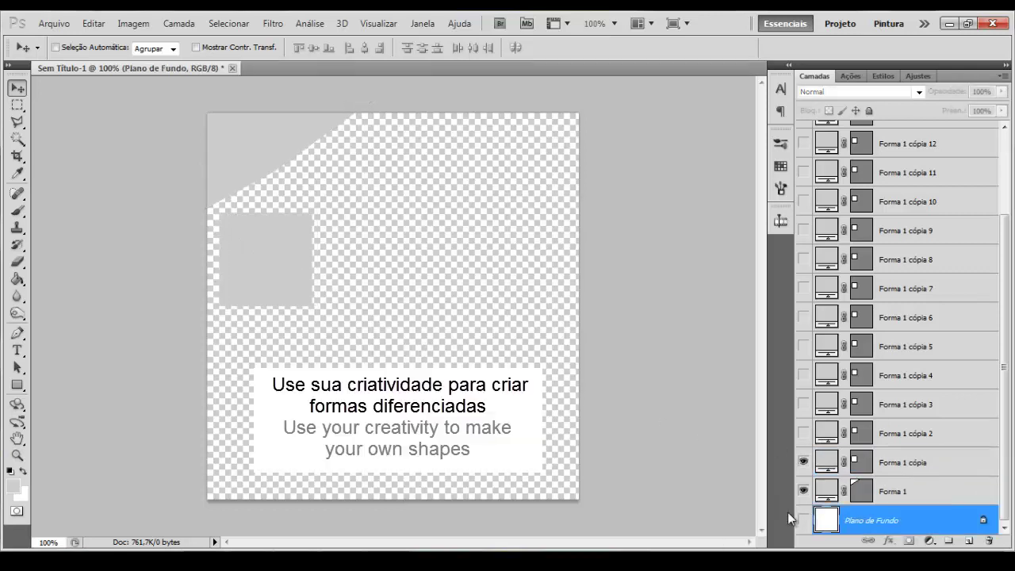
pyautogui.click(803, 520)
pyautogui.click(888, 471)
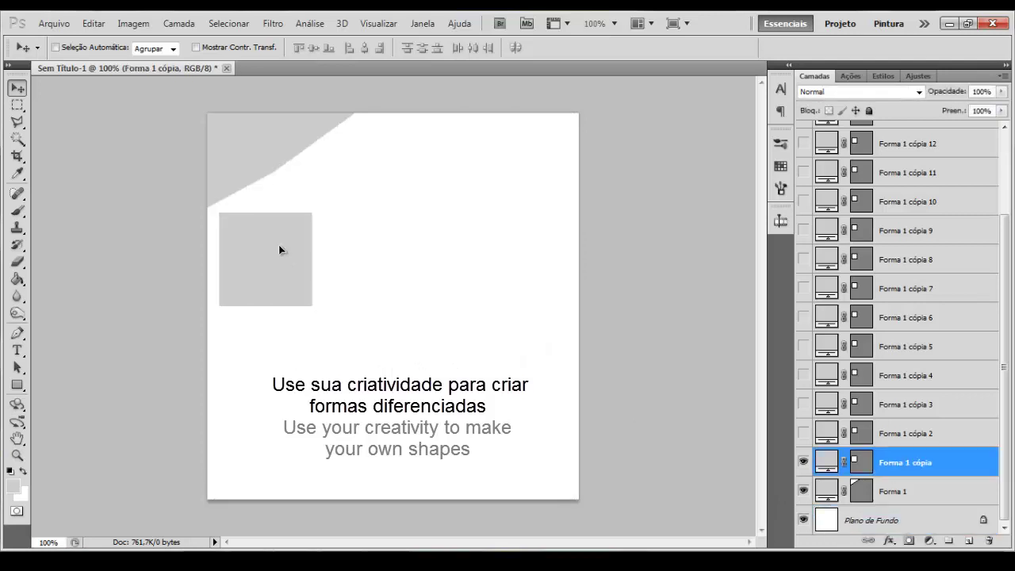
pyautogui.moveTo(279, 250); pyautogui.dragTo(269, 258)
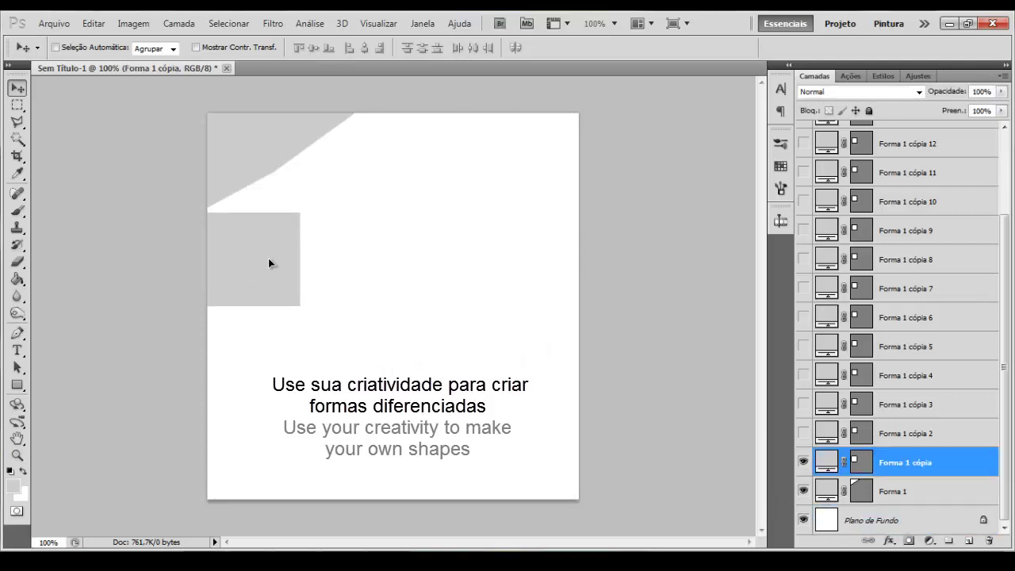
# Distort the Forma 1 cópia square so its top runs parallel to the first shape's slanted edge, with the lower-right corner pulled inward
pyautogui.hotkey('ctrl', 't')
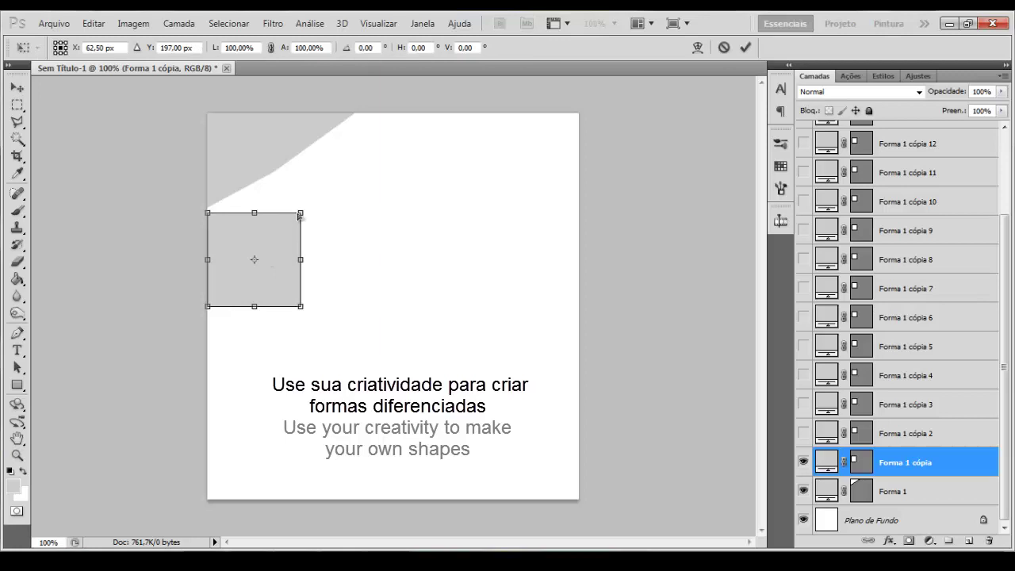
pyautogui.moveTo(300, 215); pyautogui.dragTo(278, 180)
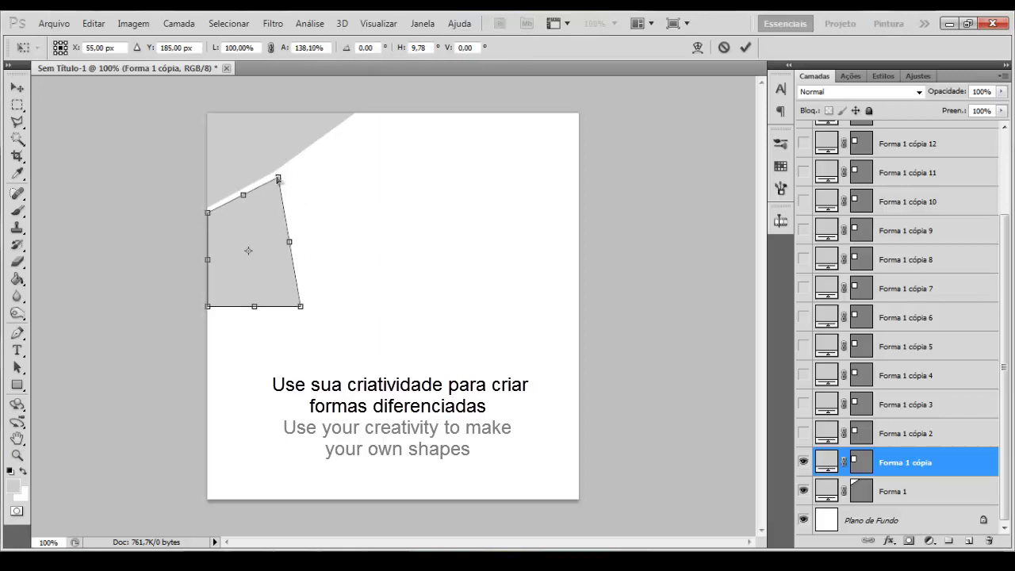
pyautogui.moveTo(279, 182); pyautogui.dragTo(277, 178)
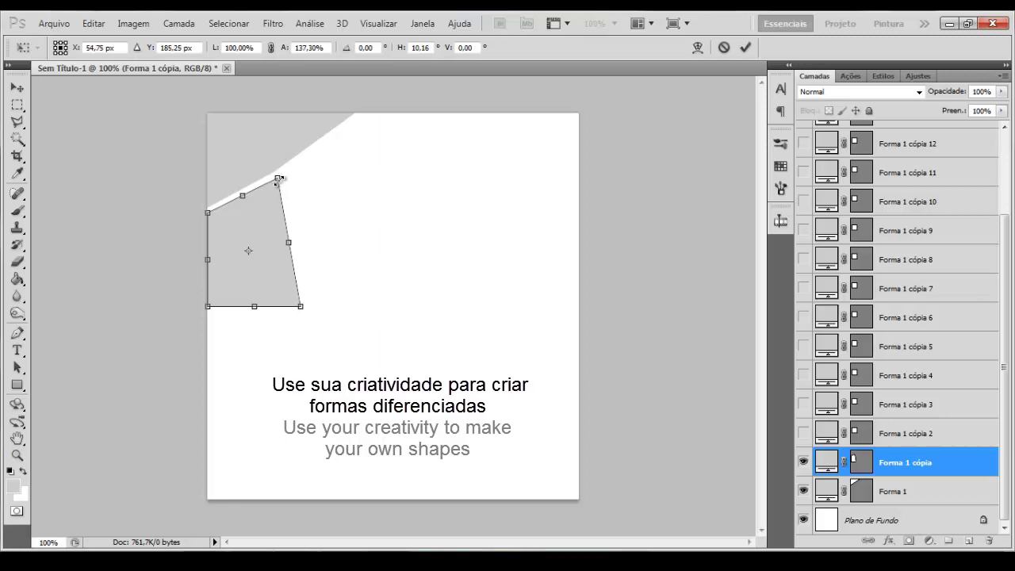
pyautogui.moveTo(302, 310); pyautogui.dragTo(292, 294)
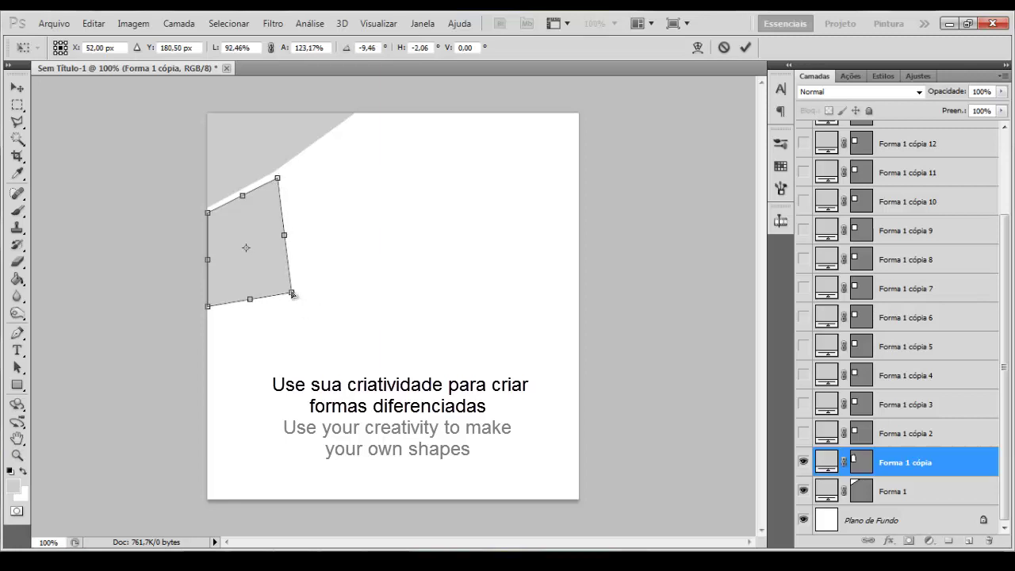
pyautogui.press('Return')
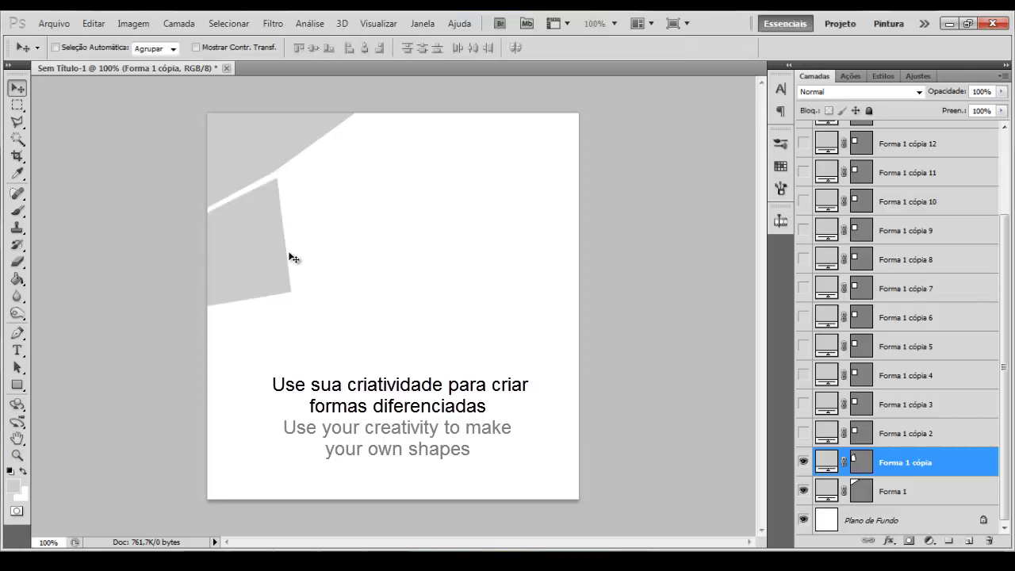
# Fine-tune the upper-right corner of the Forma 1 cópia shape by moving it slightly left with Free Transform
pyautogui.hotkey('ctrl', 't')
pyautogui.hotkey('ctrl', '+')
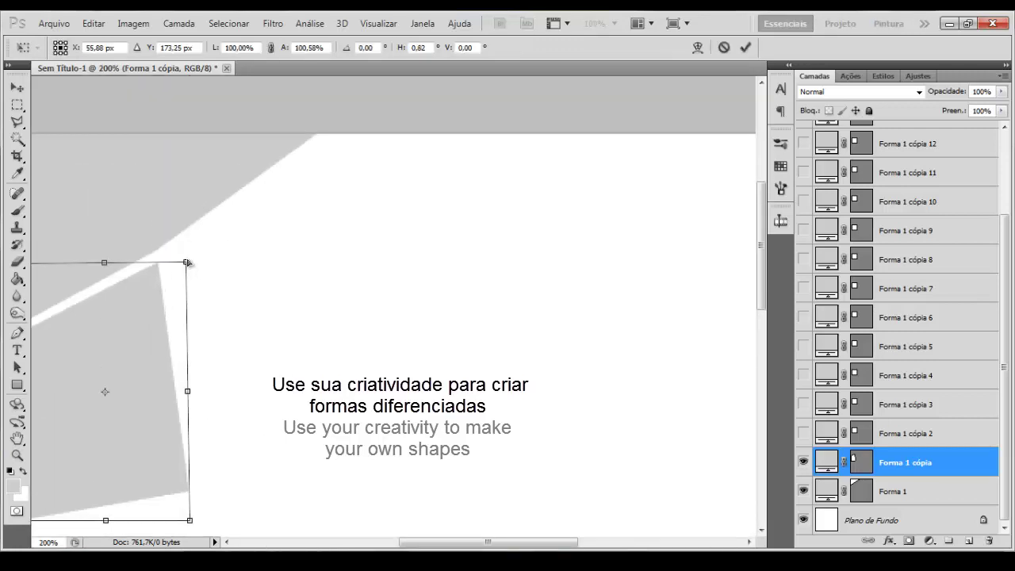
pyautogui.press('Return')
pyautogui.hotkey('ctrl', '-')
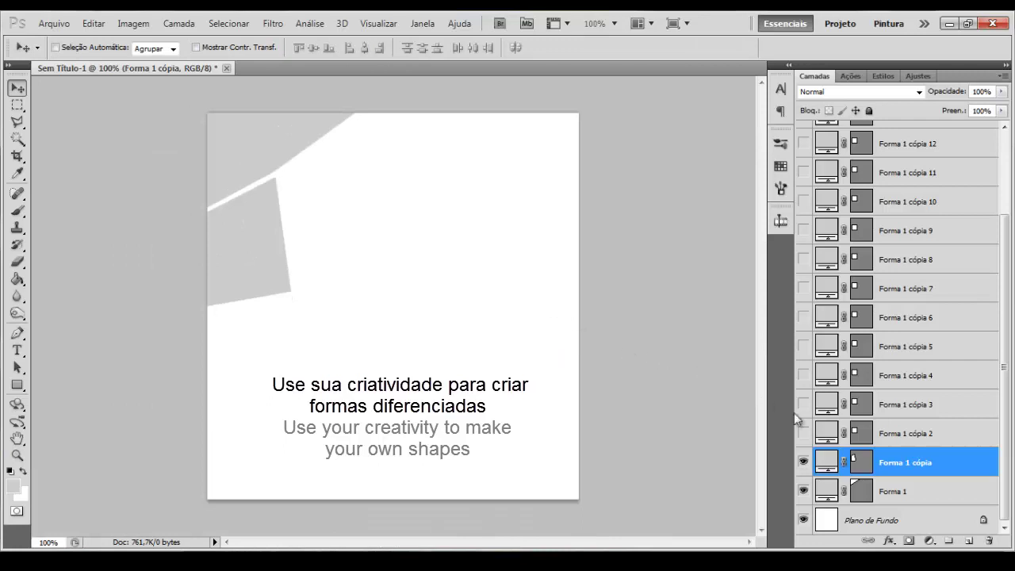
# Show the Forma 1 cópia 2 square and distort it to fit beneath the first shape's slanted edge and beside the Forma 1 cópia shape
pyautogui.click(817, 434)
pyautogui.moveTo(349, 265); pyautogui.dragTo(383, 236)
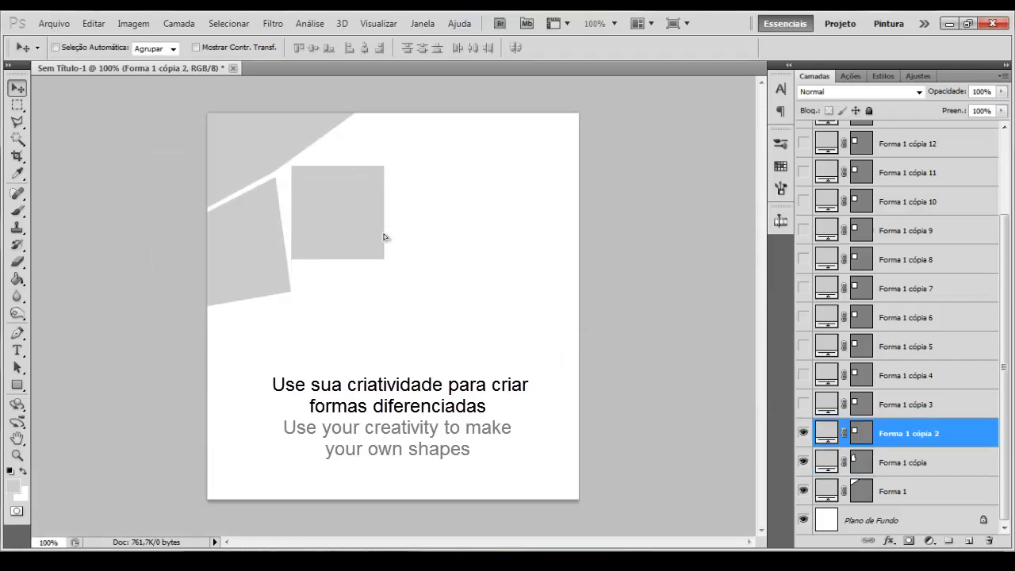
pyautogui.hotkey('ctrl', 't')
pyautogui.moveTo(291, 258); pyautogui.dragTo(301, 279)
pyautogui.moveTo(293, 169); pyautogui.dragTo(282, 177)
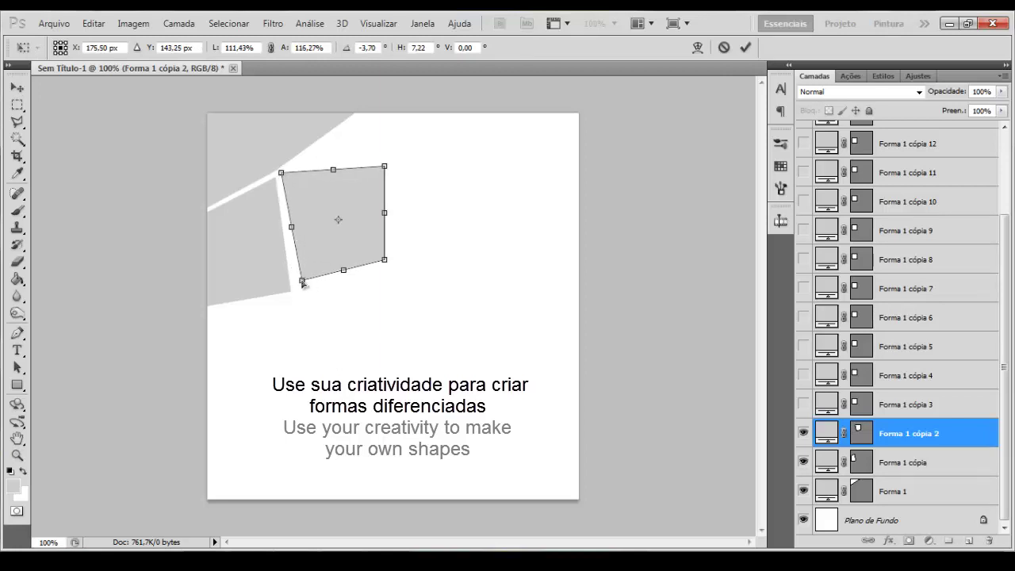
pyautogui.moveTo(302, 283); pyautogui.dragTo(295, 290)
pyautogui.moveTo(384, 165); pyautogui.dragTo(366, 110)
pyautogui.moveTo(385, 259); pyautogui.dragTo(392, 273)
pyautogui.press('Return')
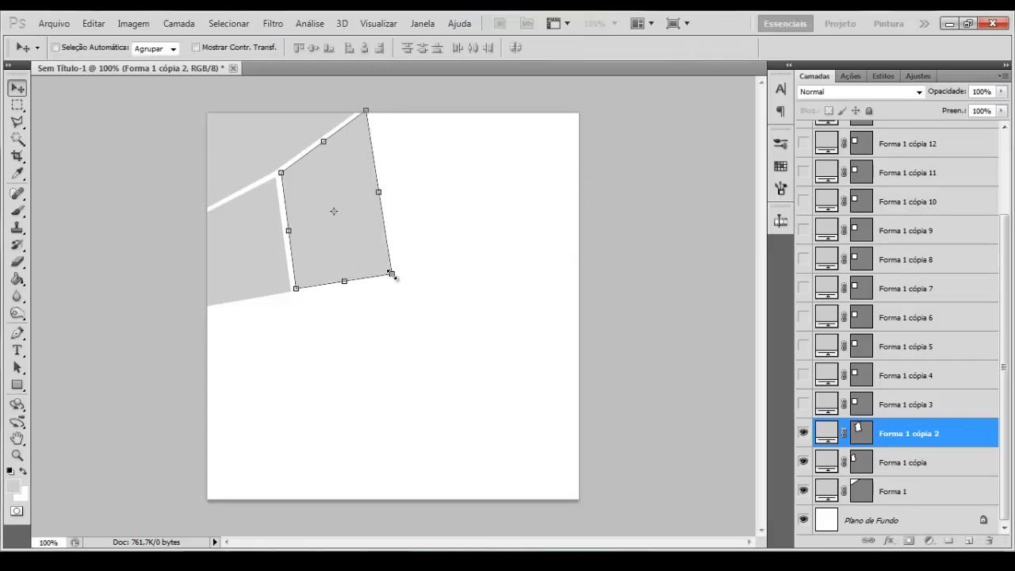
# Fine-tune the left side of the Forma 1 cópia 2 shape with Free Transform, shifting its upper-left and lower-left corners slightly
pyautogui.hotkey('ctrl', 't')
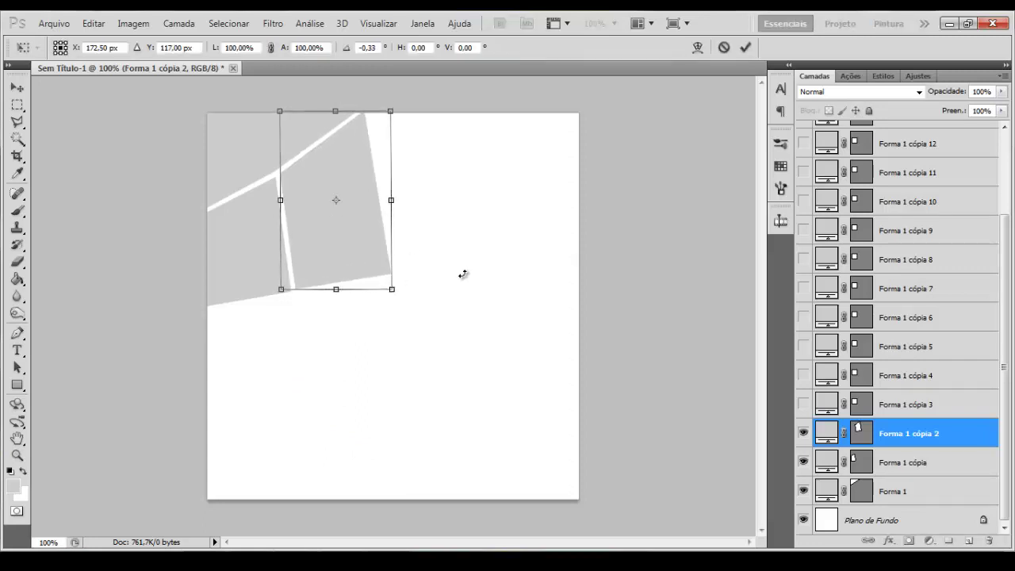
pyautogui.press('Escape')
pyautogui.hotkey('ctrl', 't')
pyautogui.moveTo(281, 290); pyautogui.dragTo(279, 292)
pyautogui.moveTo(280, 111); pyautogui.dragTo(281, 114)
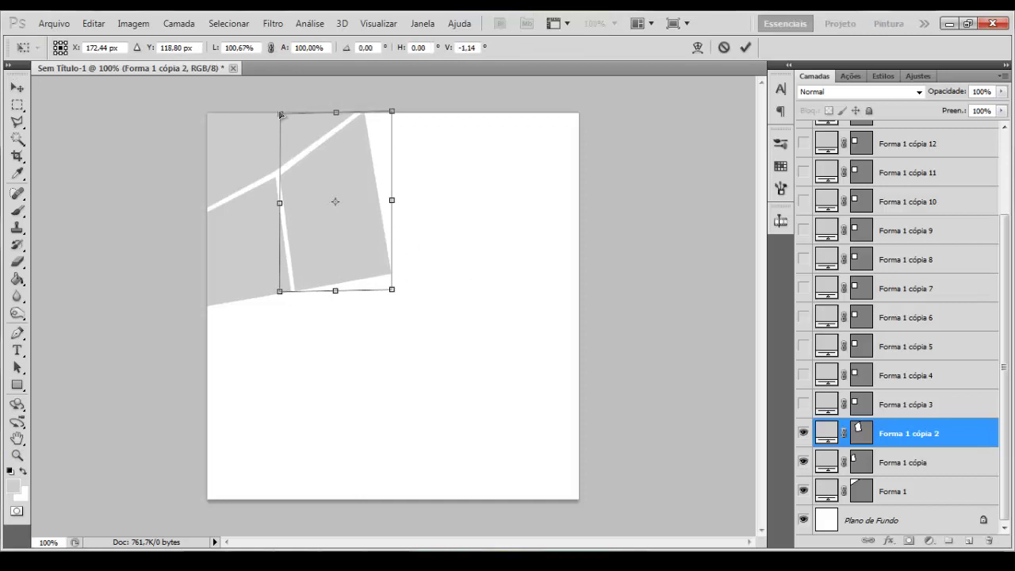
pyautogui.press('Return')
# Show the Forma 1 cópia 3 square and move it against the canvas's top edge, just right of the Forma 1 cópia 2 shape
pyautogui.click(803, 404)
pyautogui.click(908, 402)
pyautogui.hotkey('ctrl', 't')
pyautogui.moveTo(300, 288); pyautogui.dragTo(430, 194)
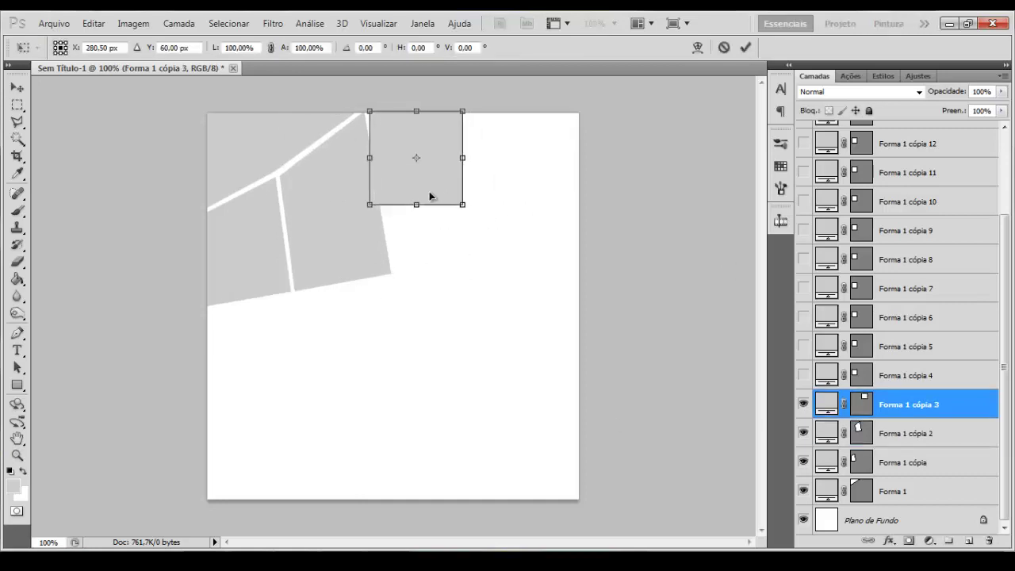
# Distort the Forma 1 cópia 3 square into a near-triangle along the neighbouring shape's right edge, pulling its lower-right corner up and inward
pyautogui.moveTo(369, 205); pyautogui.dragTo(386, 211)
pyautogui.moveTo(462, 204); pyautogui.dragTo(449, 146)
pyautogui.moveTo(462, 111); pyautogui.dragTo(493, 73)
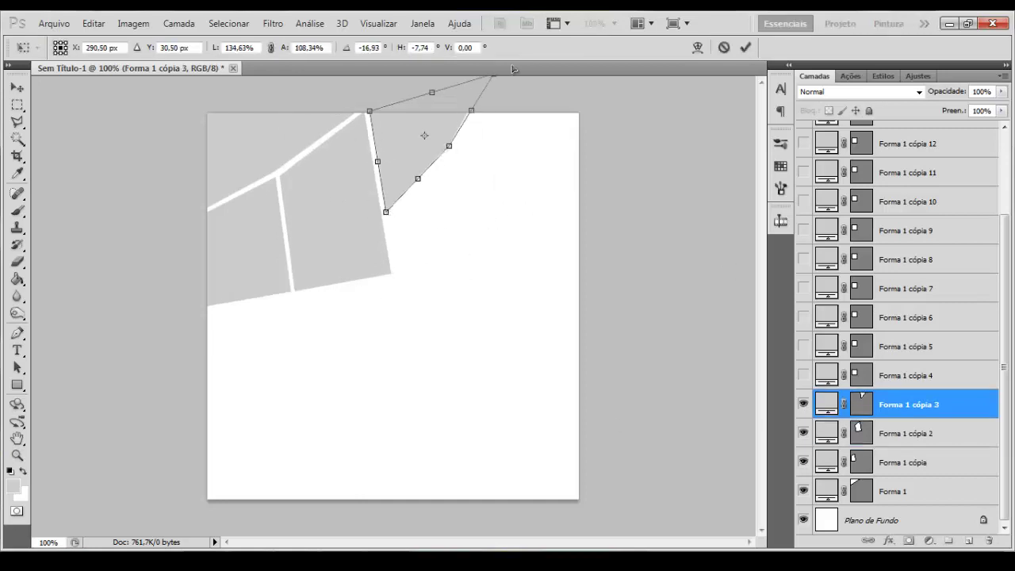
pyautogui.hotkey('ctrl', 'z')
pyautogui.moveTo(462, 111); pyautogui.dragTo(442, 148)
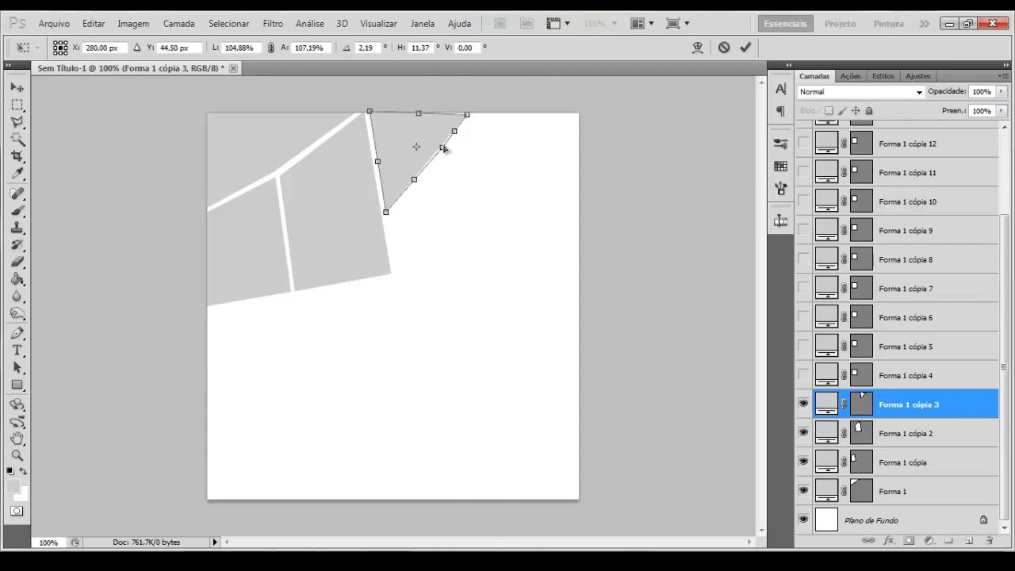
pyautogui.moveTo(474, 107); pyautogui.dragTo(469, 110)
pyautogui.press('Return')
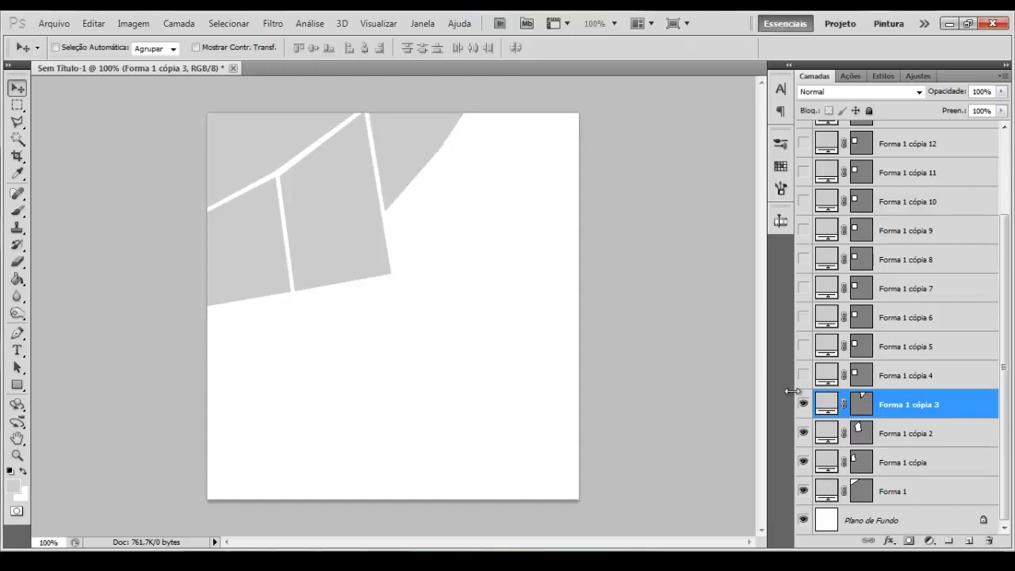
# Show the Forma 1 cópia 4 square, place it in the canvas's upper-right corner, and stretch its right corners beyond the canvas edge
pyautogui.click(803, 375)
pyautogui.click(904, 375)
pyautogui.moveTo(289, 284); pyautogui.dragTo(532, 183)
pyautogui.hotkey('ctrl', 't')
pyautogui.keyDown('ctrl'); pyautogui.moveTo(559, 205); pyautogui.dragTo(645, 211); pyautogui.keyUp('ctrl')
pyautogui.keyDown('ctrl'); pyautogui.moveTo(560, 111); pyautogui.dragTo(616, 105); pyautogui.keyUp('ctrl')
pyautogui.keyDown('ctrl'); pyautogui.moveTo(646, 212); pyautogui.dragTo(645, 215); pyautogui.keyUp('ctrl')
pyautogui.press('Return')
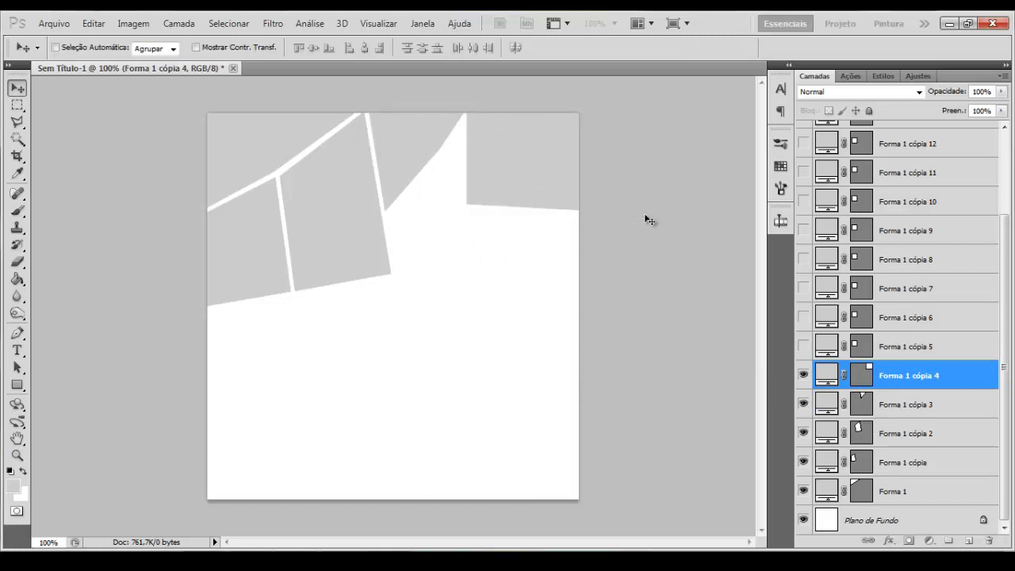
# Rasterize the Forma 1 cópia 3 layer
pyautogui.hotkey('ctrl', '+')
pyautogui.click(904, 404)
pyautogui.scroll(5, 410, 252)
pyautogui.rightClick(951, 402)
pyautogui.click(912, 165)
# Straighten the bent right edge of the Forma 1 cópia 3 shape by deleting a Polygonal Lasso selection along it, and deselect
pyautogui.press('l')
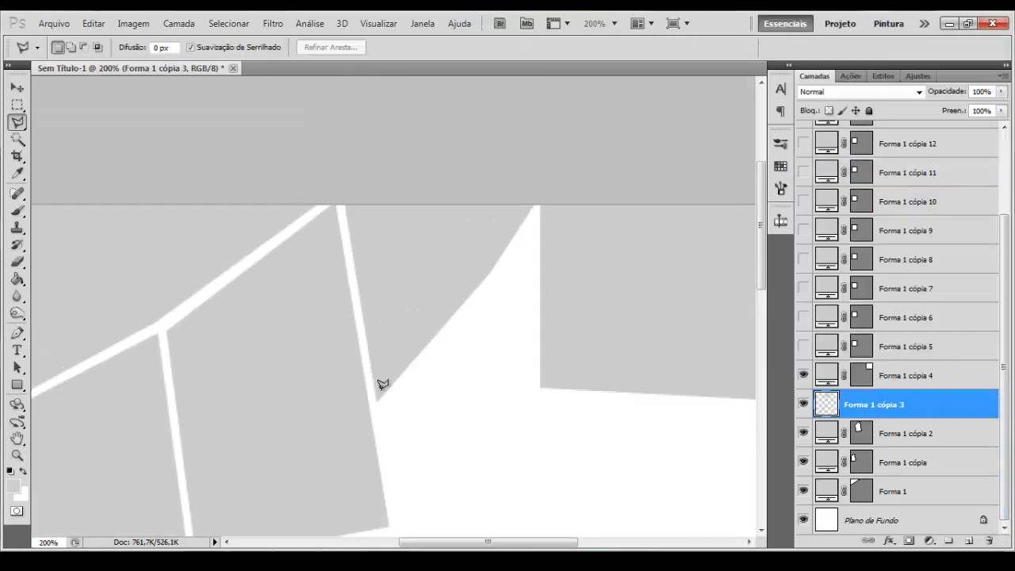
pyautogui.click(377, 401)
pyautogui.click(557, 176)
pyautogui.click(465, 387)
pyautogui.doubleClick(385, 419)
pyautogui.press('Delete')
pyautogui.hotkey('ctrl', 'd')
pyautogui.press('v')
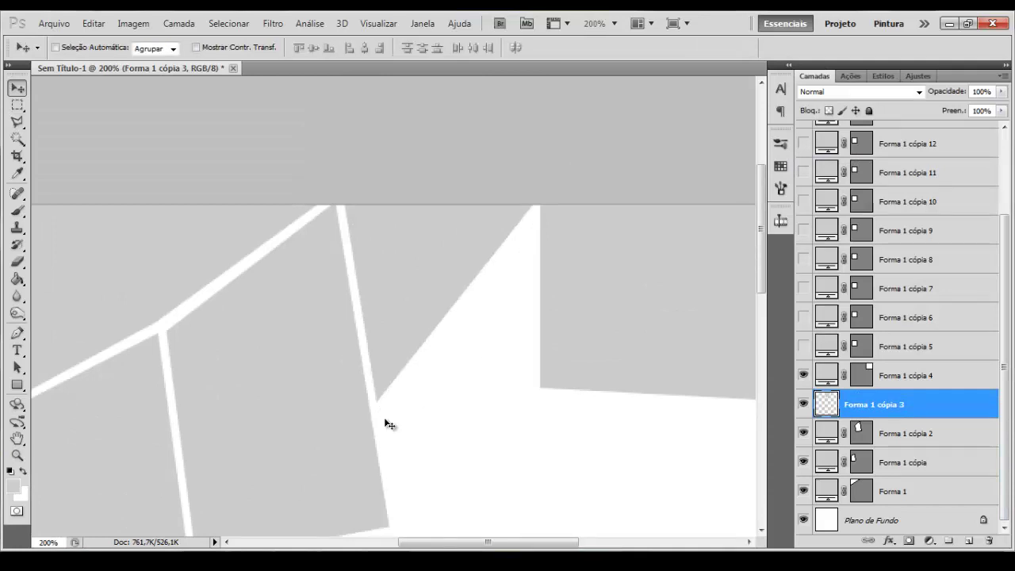
# Show the Forma 1 cópia 5 square and move it to the right of the Forma 1 cópia 2 shape, below the triangle
pyautogui.hotkey('ctrl', '-')
pyautogui.click(803, 346)
pyautogui.click(896, 346)
pyautogui.moveTo(263, 257); pyautogui.dragTo(430, 238)
# Distort the Forma 1 cópia 5 square to fill the gap between the triangle and the upper-right shape, leaving even white margins
pyautogui.hotkey('ctrl', 't')
pyautogui.keyDown('ctrl'); pyautogui.moveTo(484, 198); pyautogui.dragTo(461, 123); pyautogui.keyUp('ctrl')
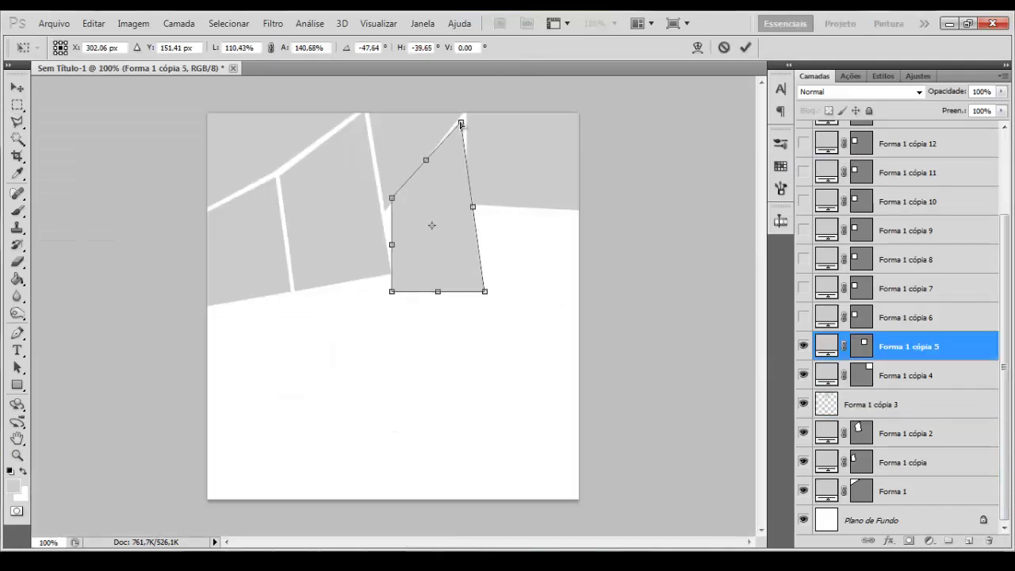
pyautogui.moveTo(484, 291); pyautogui.dragTo(463, 215)
pyautogui.moveTo(391, 291); pyautogui.dragTo(399, 271)
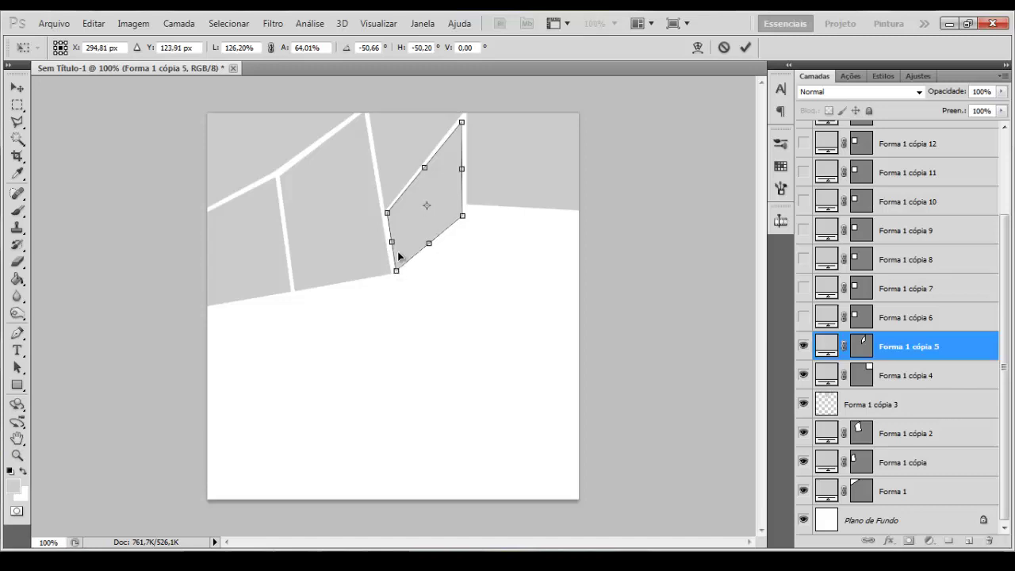
pyautogui.hotkey('ctrl', '+')
pyautogui.moveTo(381, 310); pyautogui.dragTo(381, 318)
pyautogui.moveTo(398, 425); pyautogui.dragTo(396, 429)
pyautogui.moveTo(530, 129); pyautogui.dragTo(533, 126)
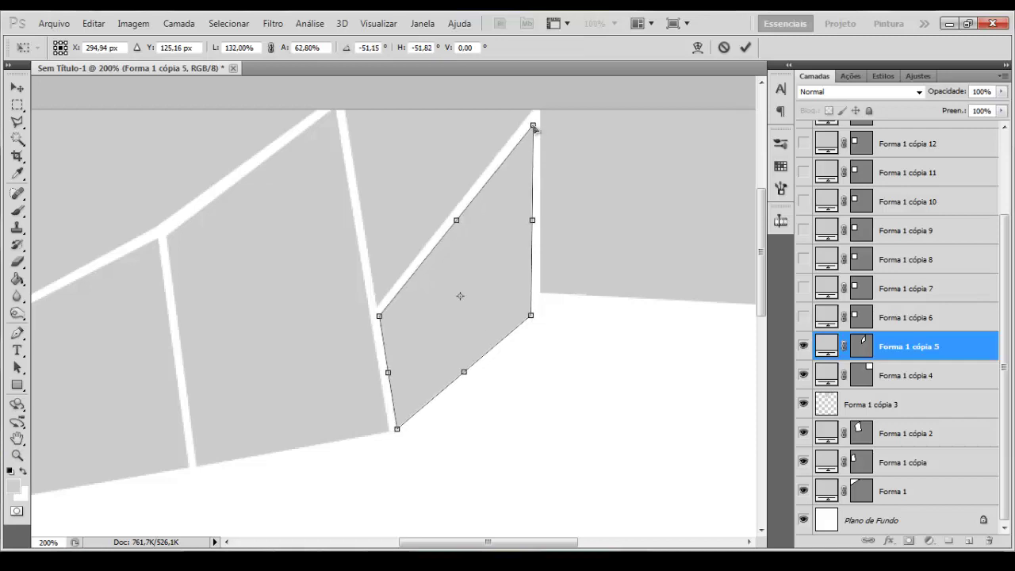
pyautogui.press('Return')
# Show the Forma 1 cópia 6 square and move it over the canvas's right edge, below the Forma 1 cópia 4 shape
pyautogui.hotkey('ctrl', '-')
pyautogui.click(803, 318)
pyautogui.click(888, 317)
pyautogui.moveTo(283, 256); pyautogui.dragTo(656, 230)
pyautogui.hotkey('ctrl', 't')
# Distort the Forma 1 cópia 6 square into a downward-pointing triangle parallel to the shape above it, and nudge it into place
pyautogui.hotkey('ctrl', '+')
pyautogui.hscroll(3, 529, 449)
pyautogui.moveTo(588, 415); pyautogui.dragTo(526, 410)
pyautogui.moveTo(403, 418); pyautogui.dragTo(399, 232)
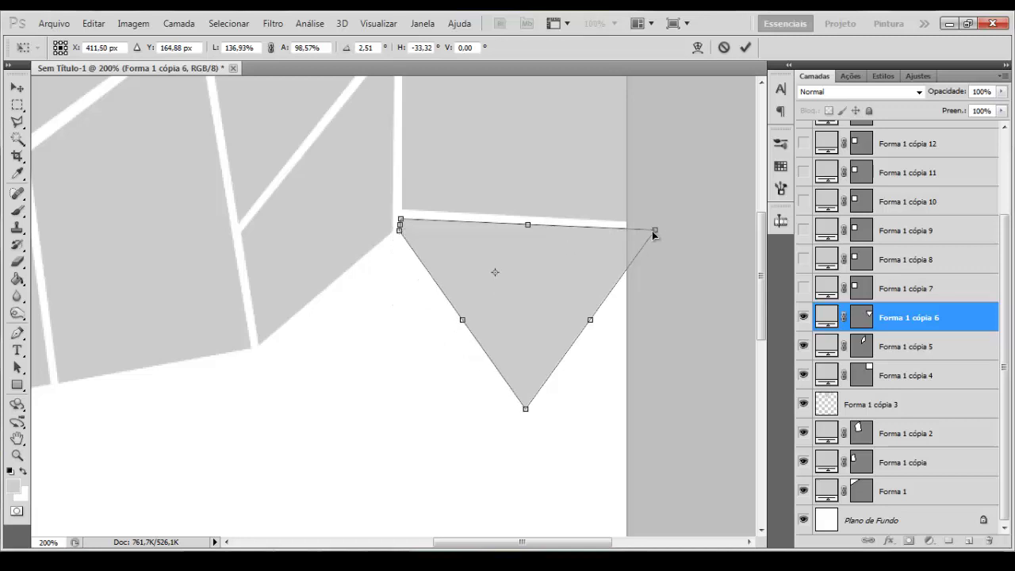
pyautogui.press('Right')
pyautogui.press('Up')
pyautogui.press('Return')
pyautogui.press('Down')
# Show the Forma 1 cópia 7 square and move it below the Forma 1 cópia 5 shape
pyautogui.click(803, 288)
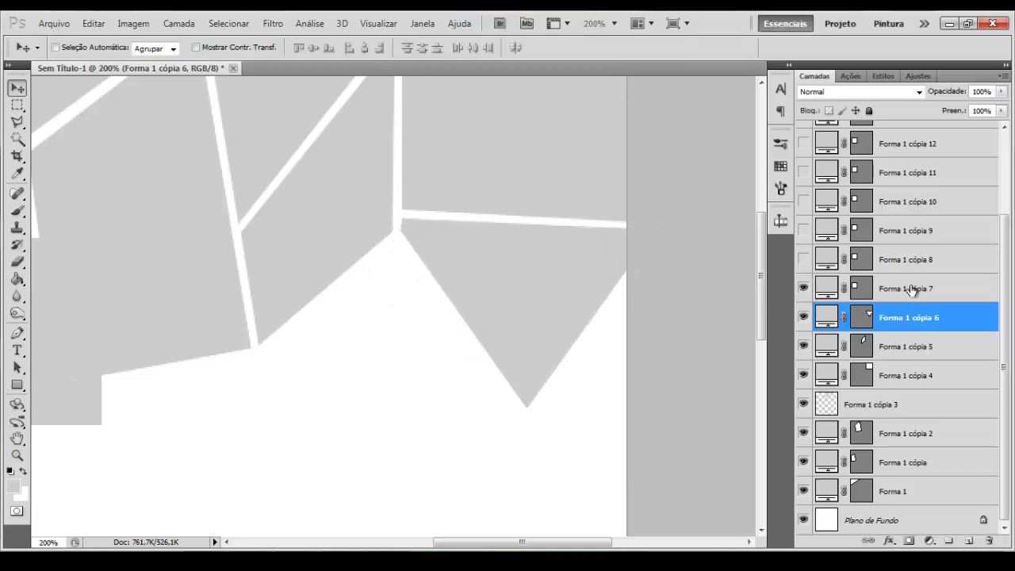
pyautogui.click(911, 290)
pyautogui.hotkey('ctrl', 't')
pyautogui.moveTo(69, 357); pyautogui.dragTo(422, 439)
# Distort the Forma 1 cópia 7 square into a wide triangular shape running parallel to the Forma 1 cópia 5 and cópia 6 edges
pyautogui.moveTo(456, 320); pyautogui.dragTo(399, 239)
pyautogui.moveTo(270, 321); pyautogui.dragTo(262, 351)
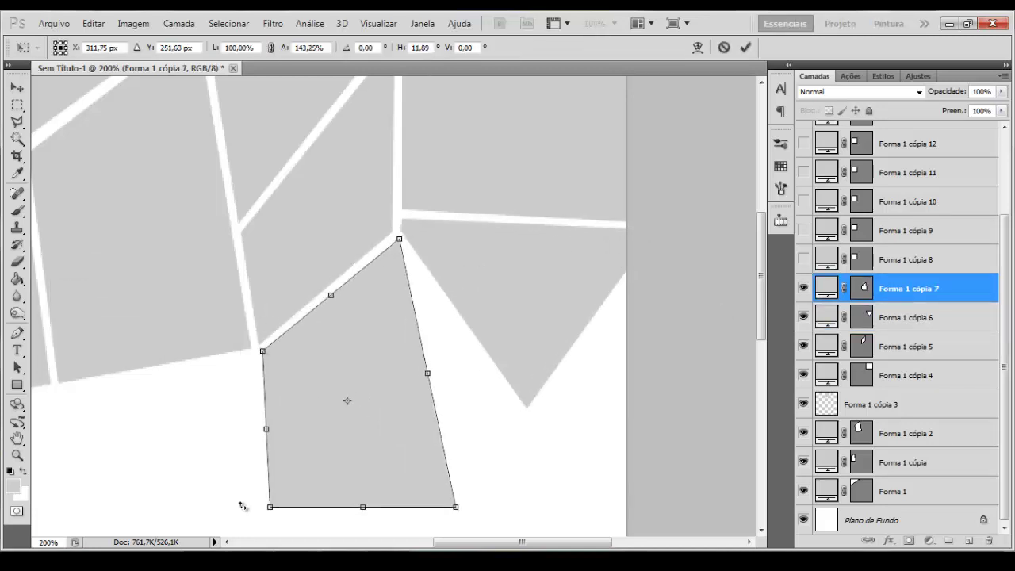
pyautogui.moveTo(270, 506); pyautogui.dragTo(181, 452)
pyautogui.moveTo(456, 506); pyautogui.dragTo(537, 439)
pyautogui.press('Return')
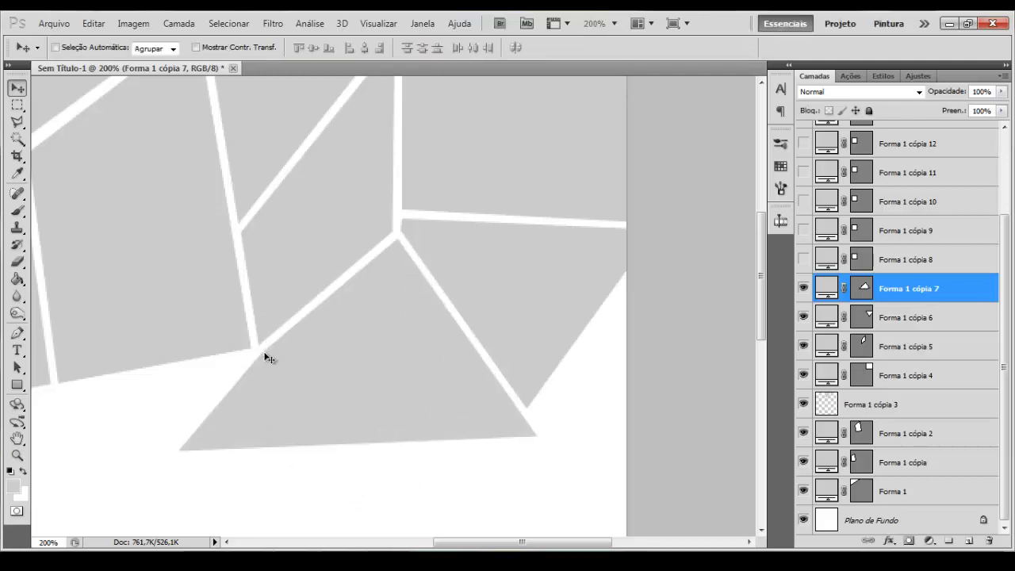
# Show the Forma 1 cópia 8 square and move it across the canvas's right edge, below the Forma 1 cópia 6 triangle
pyautogui.hotkey('ctrl', '-')
pyautogui.click(887, 262)
pyautogui.click(803, 259)
pyautogui.moveTo(297, 305); pyautogui.dragTo(612, 359)
# Rotate the Forma 1 cópia 8 square parallel to the Forma 1 cópia 6 triangle's right edge and position it with a narrow gap
pyautogui.hotkey('ctrl', 't')
pyautogui.moveTo(605, 234); pyautogui.dragTo(657, 257)
pyautogui.moveTo(577, 302); pyautogui.dragTo(580, 270)
pyautogui.press('Return')
pyautogui.hotkey('ctrl', 't')
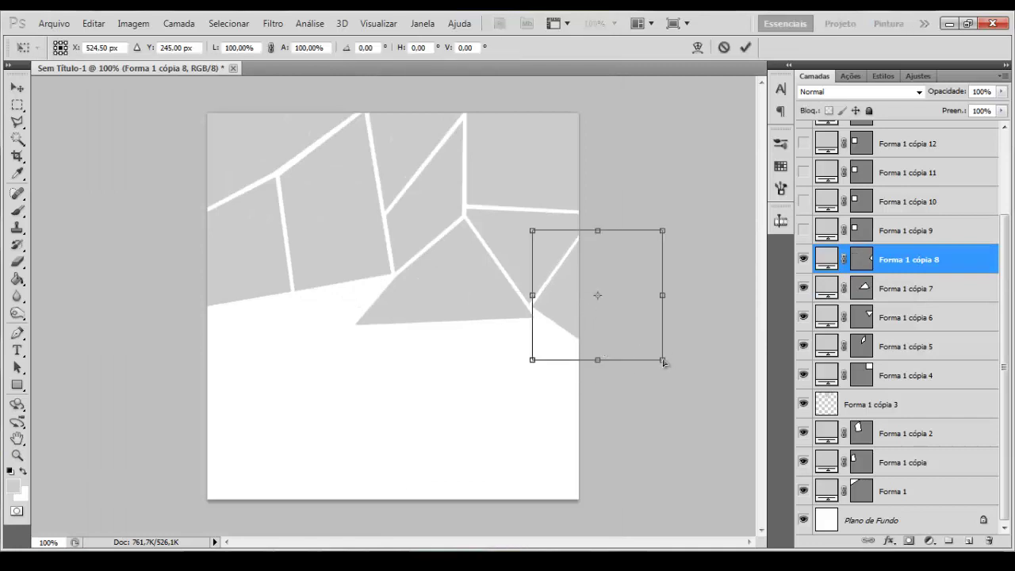
pyautogui.moveTo(661, 363); pyautogui.dragTo(658, 373)
pyautogui.press('Return')
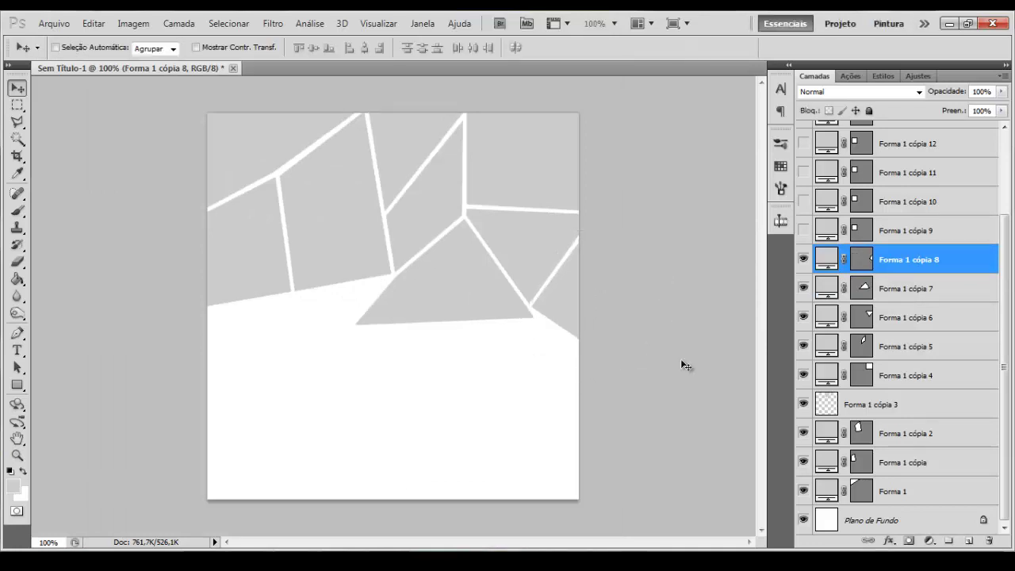
# Try to rasterize the Forma 1 cópia 8 layer and adjust it slightly with Free Transform
pyautogui.rightClick(962, 267)
pyautogui.click(919, 271)
pyautogui.hotkey('ctrl', 'z')
pyautogui.rightClick(971, 288)
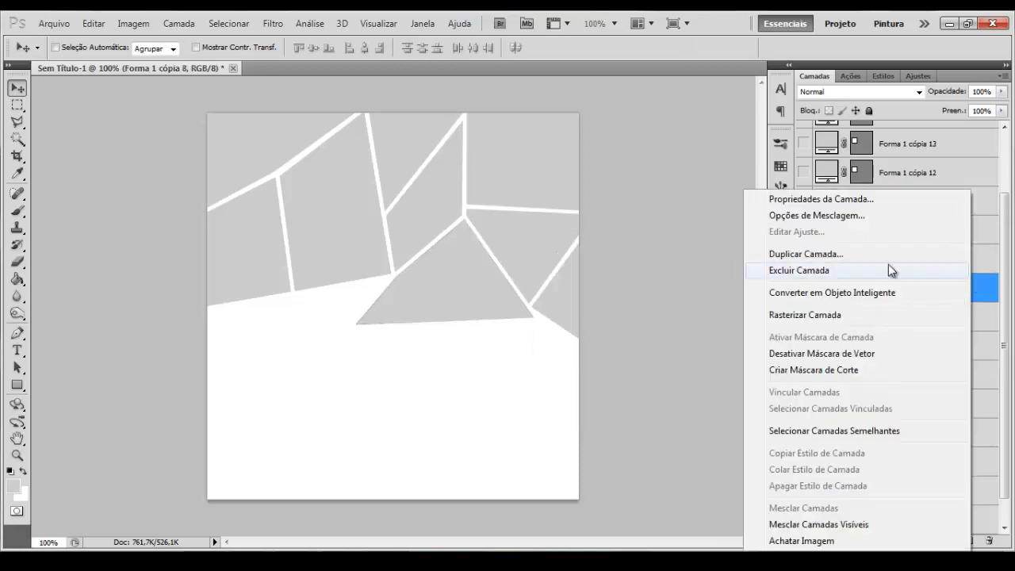
pyautogui.click(884, 315)
pyautogui.hotkey('ctrl', '+')
pyautogui.hotkey('ctrl', 't')
pyautogui.moveTo(673, 421)
pyautogui.mouseDown()
pyautogui.moveTo(657, 435)
pyautogui.moveTo(671, 442)
pyautogui.moveTo(699, 399)
pyautogui.moveTo(659, 433)
pyautogui.mouseUp()
pyautogui.press('Return')
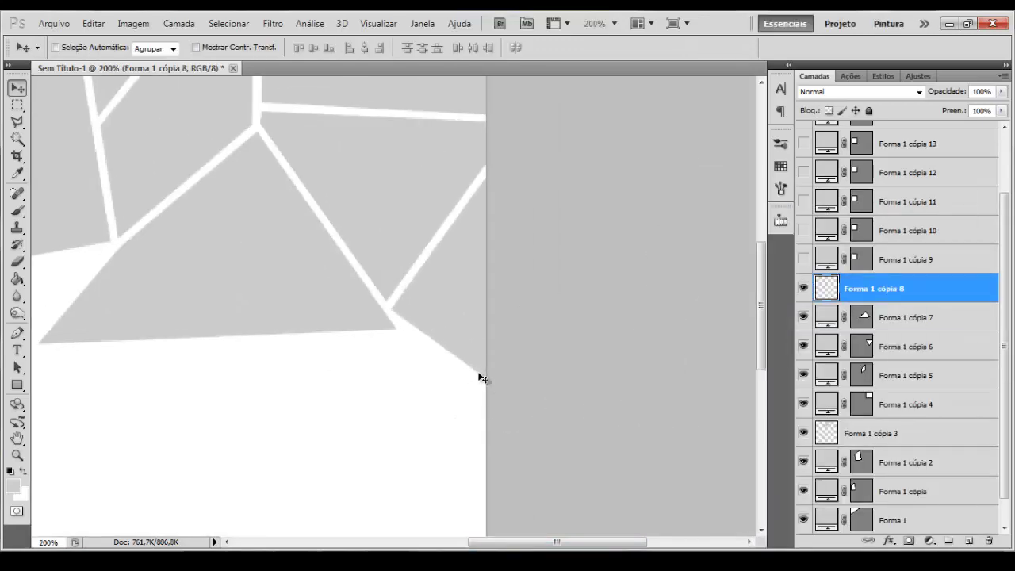
pyautogui.hotkey('ctrl', '-')
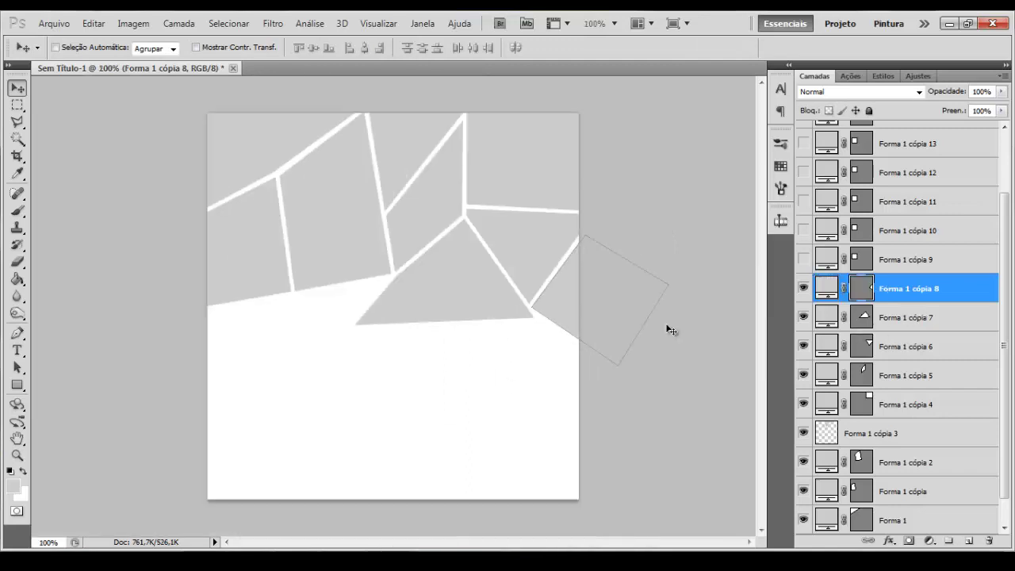
pyautogui.keyDown('ctrl'); pyautogui.click(490, 305); pyautogui.keyUp('ctrl')
pyautogui.hotkey('ctrl', 't')
pyautogui.moveTo(535, 323); pyautogui.dragTo(533, 322)
pyautogui.press('Escape')
# Rasterize the Forma 1 cópia 7 layer and trim a sliver off its bottom edge with a Polygonal Lasso selection
pyautogui.rightClick(967, 317)
pyautogui.click(828, 314)
pyautogui.press('l')
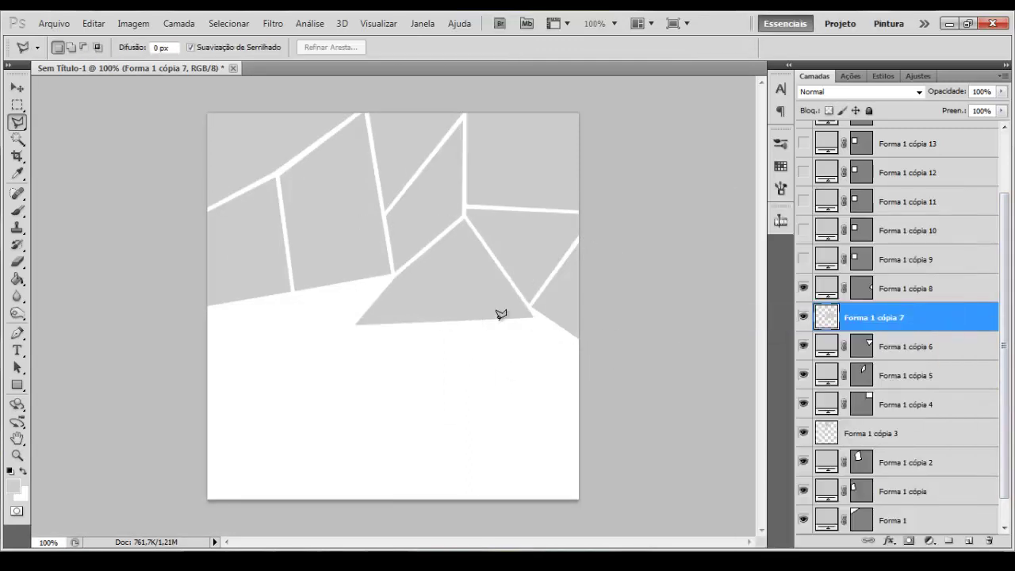
pyautogui.hotkey('ctrl', '+')
pyautogui.click(664, 303)
pyautogui.click(276, 348)
pyautogui.click(687, 349)
pyautogui.click(664, 303)
pyautogui.press('Delete')
pyautogui.hotkey('ctrl', 'd')
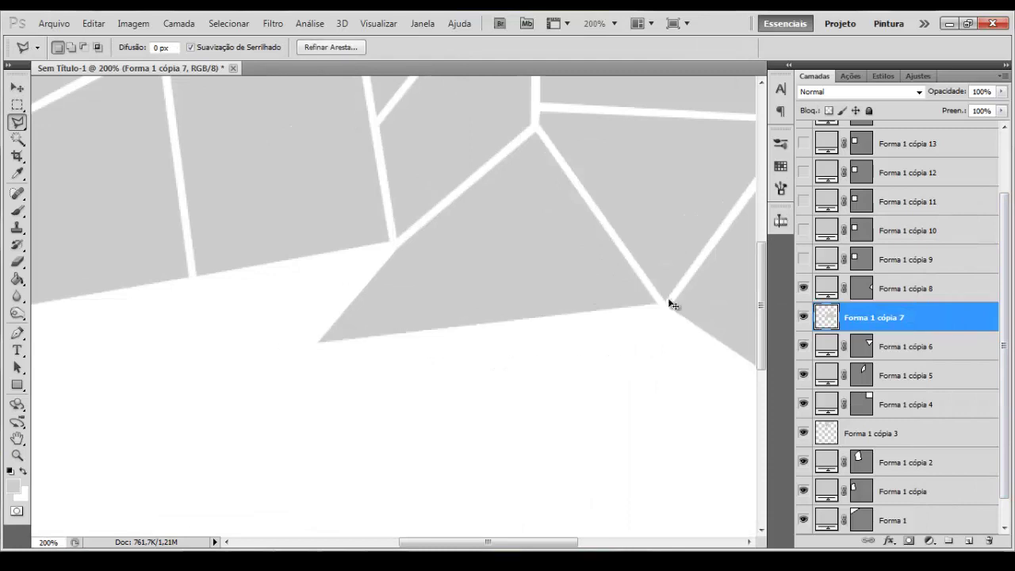
# Show the Forma 1 cópia 9 square and move it to the canvas's left edge, below the Forma 1 cópia shape
pyautogui.hotkey('ctrl', '-')
pyautogui.press('v')
pyautogui.click(803, 259)
pyautogui.click(885, 259)
pyautogui.moveTo(308, 248); pyautogui.dragTo(288, 353)
# Distort the Forma 1 cópia 9 square to follow the edges of the shapes above and beside it, extending its left corners past the canvas
pyautogui.hotkey('ctrl', 't')
pyautogui.moveTo(300, 309); pyautogui.dragTo(388, 281)
pyautogui.hotkey('ctrl', '+')
pyautogui.hscroll(-2, 337, 315)
pyautogui.moveTo(169, 307); pyautogui.dragTo(162, 311)
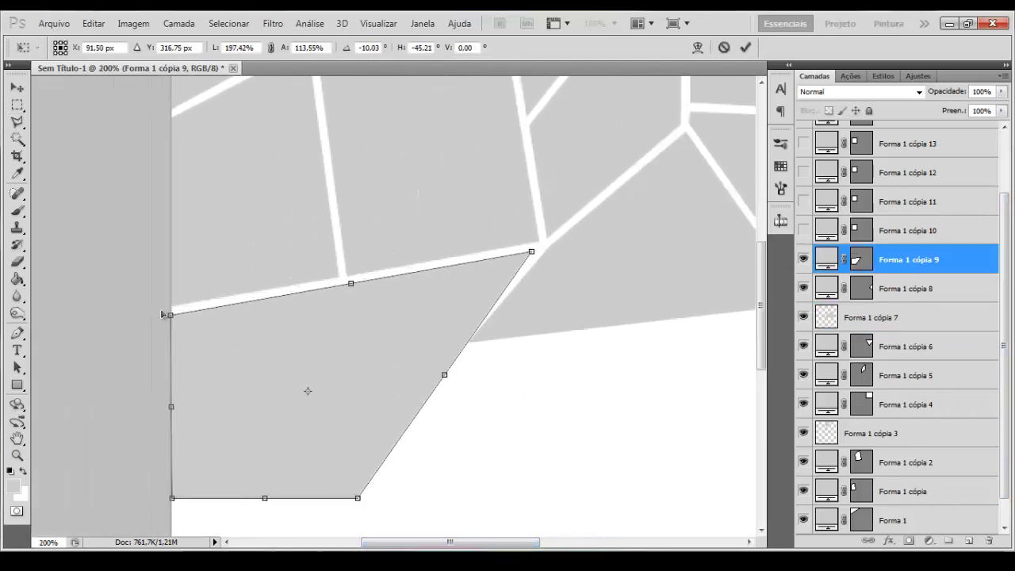
pyautogui.moveTo(357, 498); pyautogui.dragTo(341, 474)
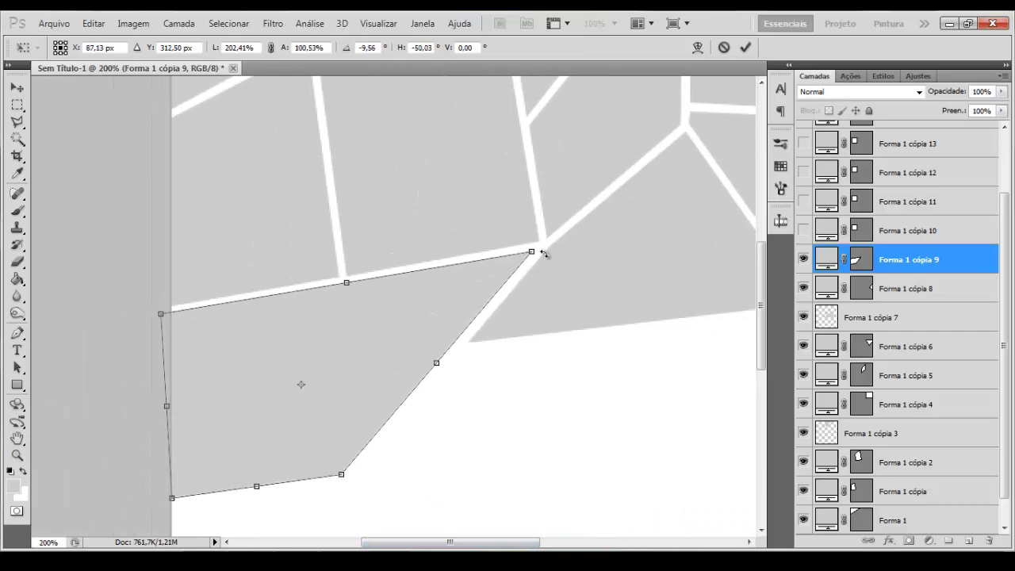
pyautogui.moveTo(544, 253); pyautogui.dragTo(553, 250)
pyautogui.moveTo(175, 498); pyautogui.dragTo(163, 454)
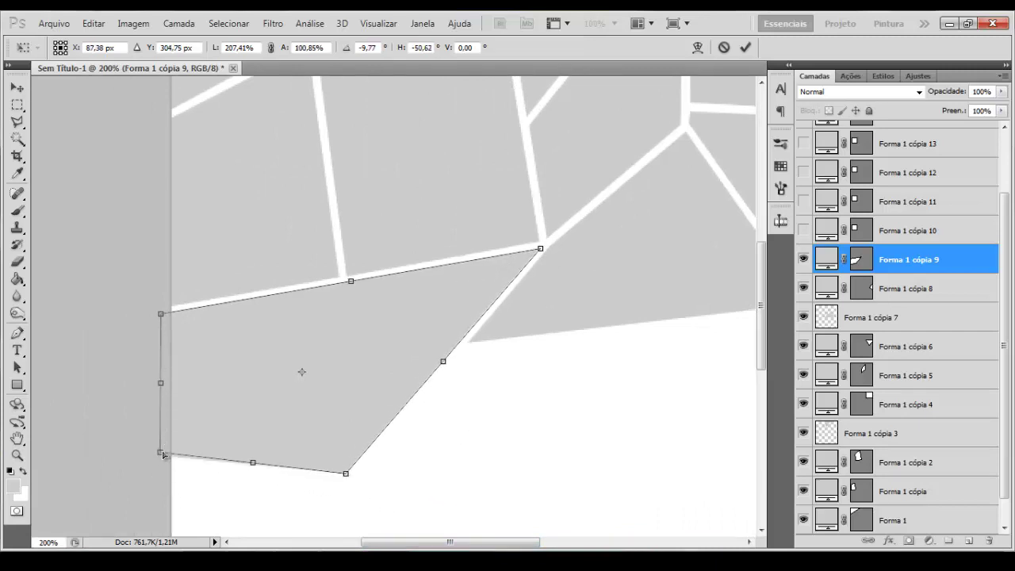
pyautogui.press('Return')
# Show the Forma 1 cópia 10 square and move it to the middle of the canvas, below the Forma 1 cópia 7 shape
pyautogui.hotkey('ctrl', '-')
pyautogui.click(803, 231)
pyautogui.click(907, 230)
pyautogui.moveTo(305, 265); pyautogui.dragTo(390, 367)
# Distort the Forma 1 cópia 10 square to fit beneath Forma 1 cópia 7 and along Forma 1 cópia 9's slanted edge, with a level bottom
pyautogui.hotkey('ctrl', 't')
pyautogui.hotkey('ctrl', '+')
pyautogui.moveTo(296, 309); pyautogui.dragTo(317, 279)
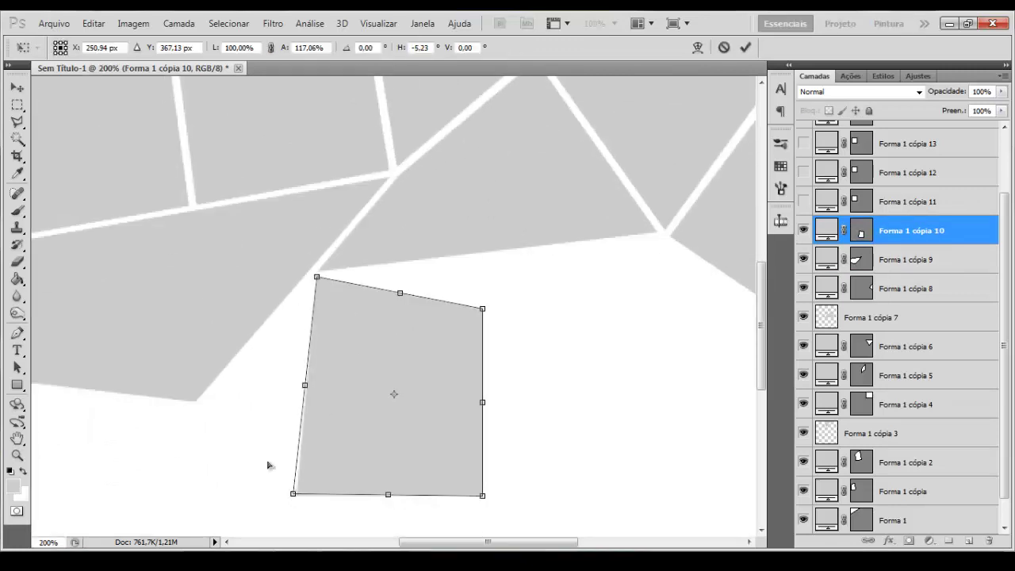
pyautogui.moveTo(296, 495); pyautogui.dragTo(199, 403)
pyautogui.moveTo(482, 308); pyautogui.dragTo(493, 256)
pyautogui.moveTo(482, 495); pyautogui.dragTo(482, 402)
pyautogui.press('Return')
# Show the Forma 1 cópia 11 square and move it to the right of the Forma 1 cópia 10 shape
pyautogui.click(803, 202)
pyautogui.click(888, 203)
pyautogui.moveTo(170, 87); pyautogui.dragTo(568, 320)
pyautogui.hotkey('ctrl', 't')
pyautogui.moveTo(568, 321); pyautogui.dragTo(540, 304)
# Distort the Forma 1 cópia 11 square to match Forma 1 cópia 10's side and bottom, pulling its lower-right corner beyond the canvas
pyautogui.moveTo(685, 256); pyautogui.dragTo(662, 242)
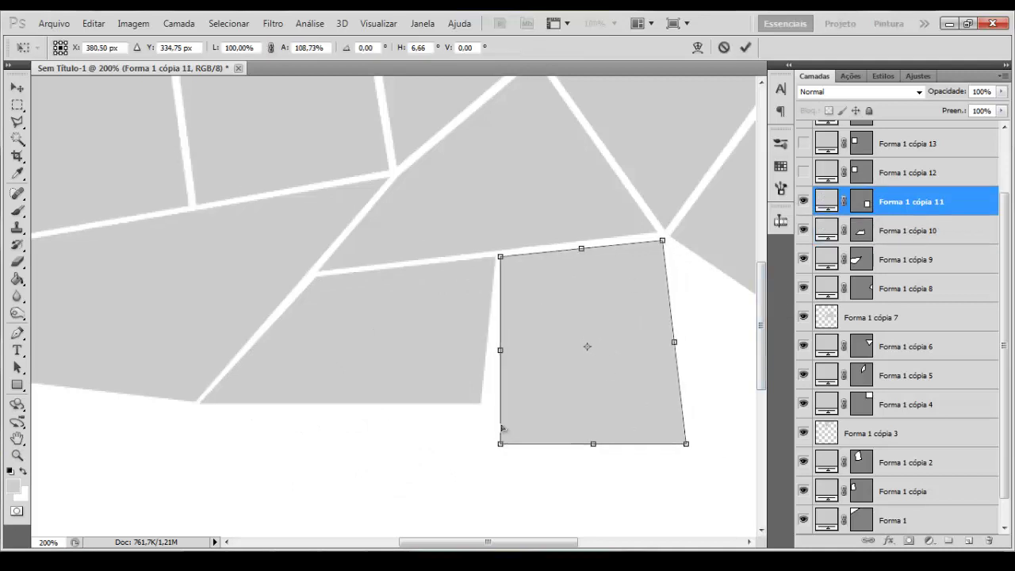
pyautogui.moveTo(500, 443); pyautogui.dragTo(488, 403)
pyautogui.moveTo(559, 546); pyautogui.dragTo(604, 545)
pyautogui.moveTo(505, 444); pyautogui.dragTo(631, 406)
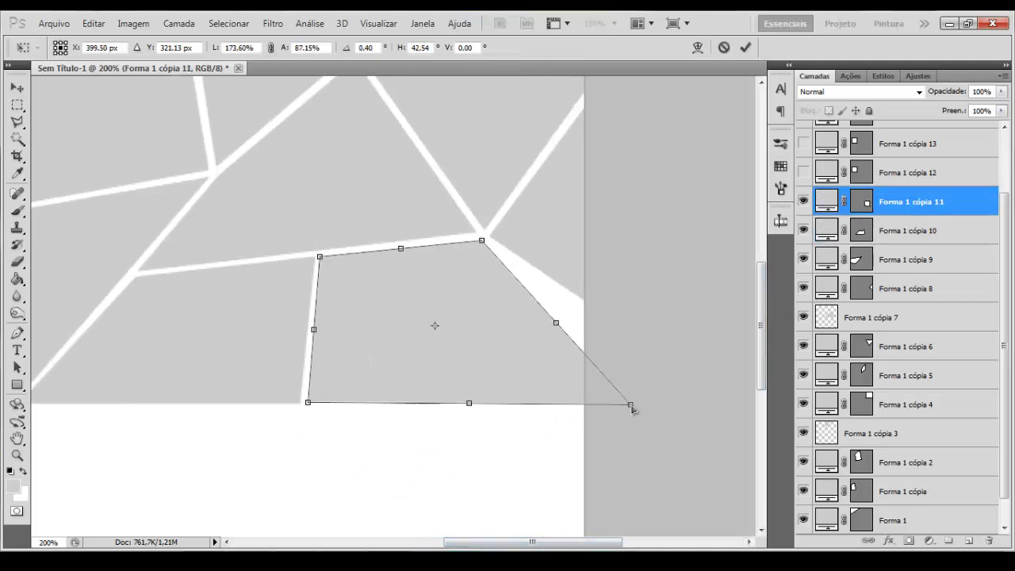
pyautogui.press('Return')
# On a new layer, paint grey into the wide white wedge beside Forma 1 cópia 11 within a polygonal selection, keeping a narrow gap
pyautogui.scroll(2, 618, 385)
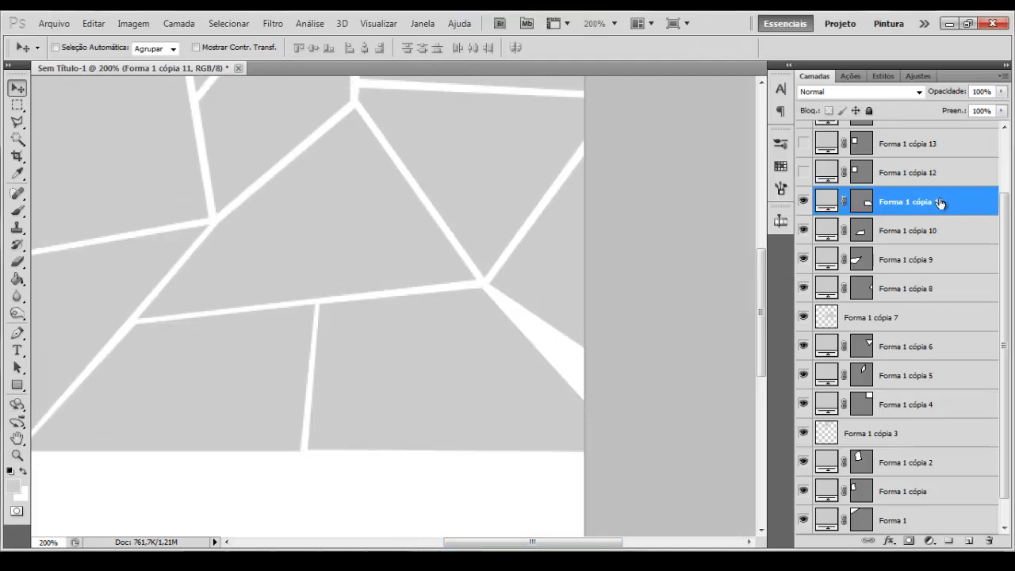
pyautogui.click(971, 542)
pyautogui.press('l')
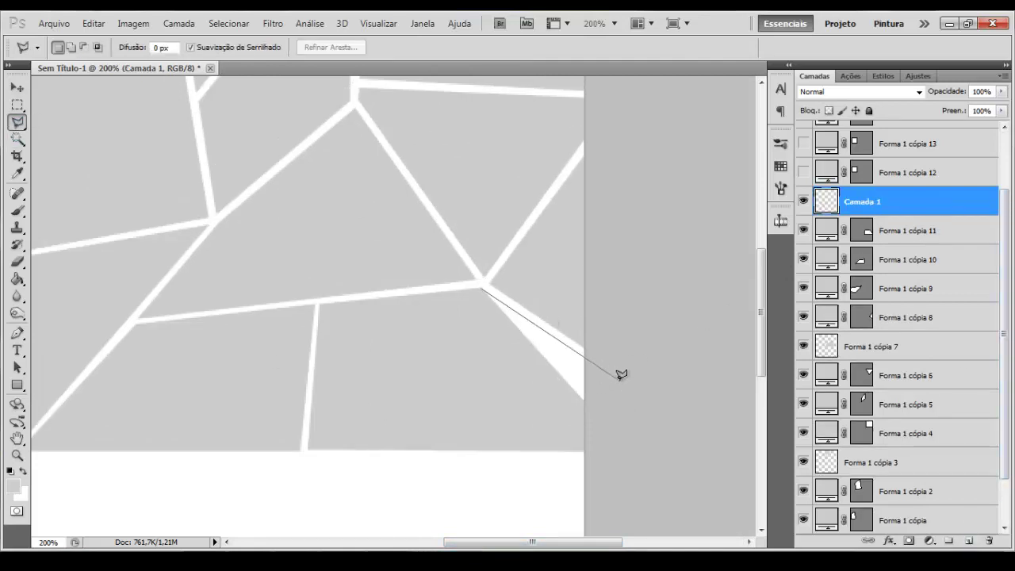
pyautogui.click(475, 305)
pyautogui.click(481, 288)
pyautogui.click(19, 211)
pyautogui.rightClick(426, 341)
pyautogui.moveTo(438, 341)
pyautogui.mouseDown()
pyautogui.moveTo(568, 344)
pyautogui.moveTo(574, 388)
pyautogui.mouseUp()
pyautogui.hotkey('ctrl', 'd')
# Merge the painted patch with the Forma 1 cópia 11 layer
pyautogui.press('v')
pyautogui.keyDown('ctrl'); pyautogui.click(946, 229); pyautogui.keyUp('ctrl')
pyautogui.hotkey('ctrl', 'e')
pyautogui.hotkey('ctrl', '-')
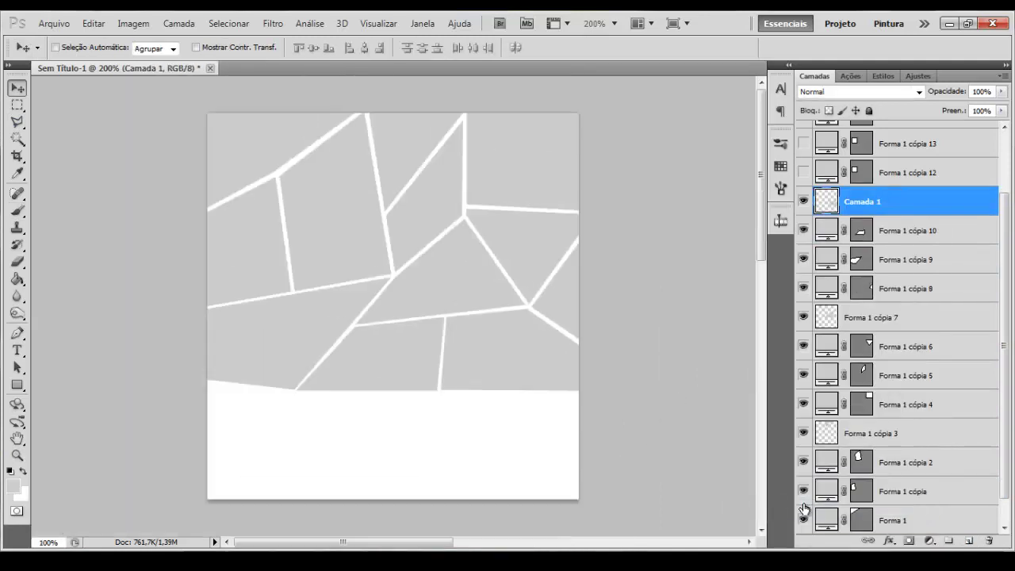
# Show the Forma 1 cópia 12 square and move it to the lower-left corner of the canvas
pyautogui.click(803, 172)
pyautogui.click(916, 176)
pyautogui.moveTo(345, 252); pyautogui.dragTo(329, 441)
# Distort the Forma 1 cópia 12 square to follow Forma 1 cópia 9's lower edge, pulling its lower-right corner to the canvas's lower-left corner
pyautogui.hotkey('ctrl', '+')
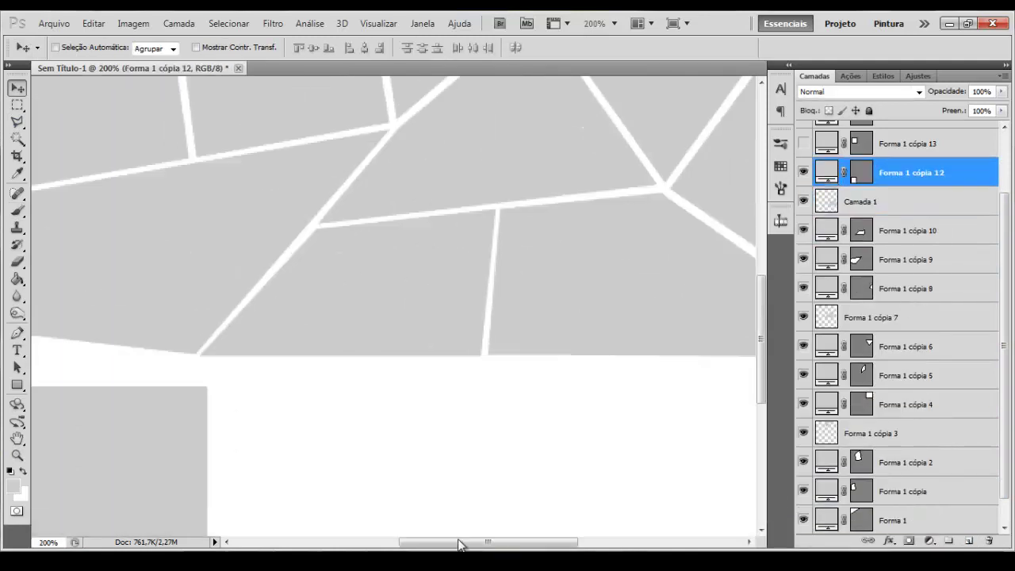
pyautogui.moveTo(460, 544); pyautogui.dragTo(418, 544)
pyautogui.scroll(-2, 391, 422)
pyautogui.hotkey('ctrl', 't')
pyautogui.moveTo(324, 389); pyautogui.dragTo(316, 367)
pyautogui.moveTo(182, 294); pyautogui.dragTo(178, 269)
pyautogui.moveTo(368, 293)
pyautogui.mouseDown()
pyautogui.moveTo(380, 288)
pyautogui.moveTo(362, 291)
pyautogui.mouseUp()
pyautogui.moveTo(373, 481); pyautogui.dragTo(188, 505)
pyautogui.press('Return')
# Pull the upper-right corner of the Forma 1 cópia 12 shape slightly left
pyautogui.hotkey('ctrl', 't')
pyautogui.press('Return')
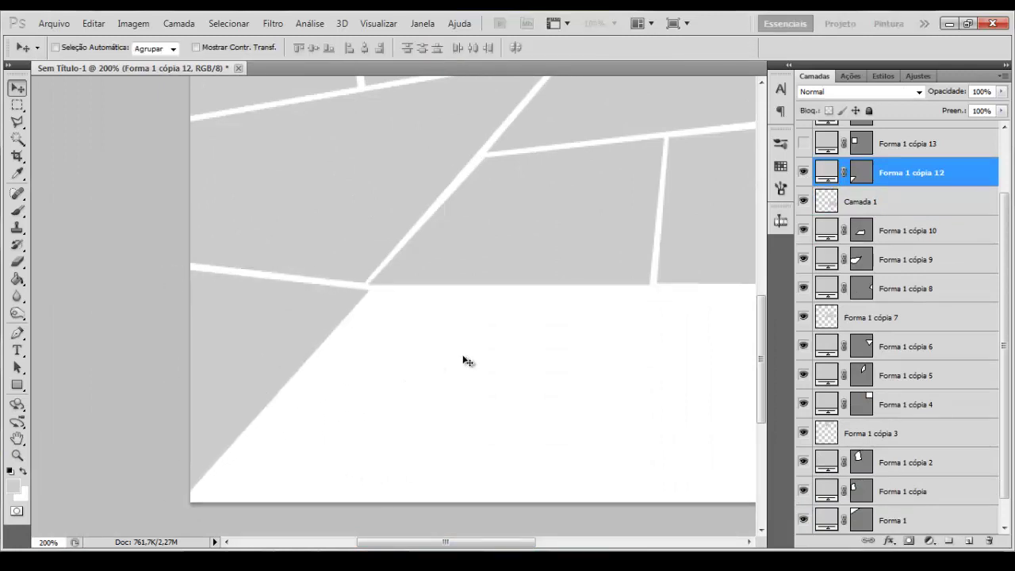
pyautogui.hotkey('ctrl', 't')
pyautogui.moveTo(378, 272); pyautogui.dragTo(365, 272)
pyautogui.press('Return')
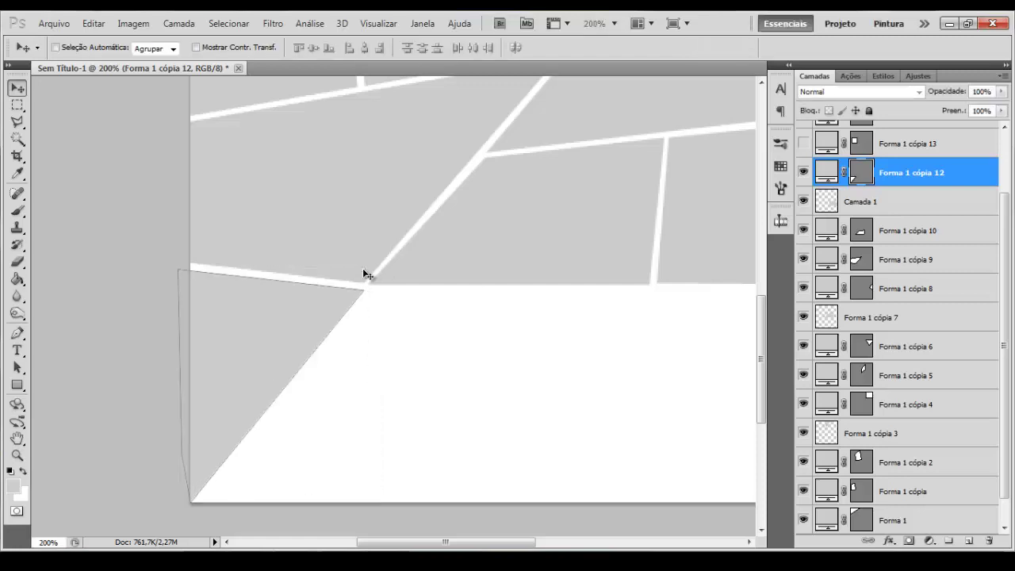
# Select the Forma 1 cópia 10 shape directly on the canvas
pyautogui.hotkey('ctrl', '-')
pyautogui.hotkey('alt', ']')
pyautogui.keyDown('ctrl'); pyautogui.click(399, 370); pyautogui.keyUp('ctrl')
pyautogui.hotkey('ctrl', '+')
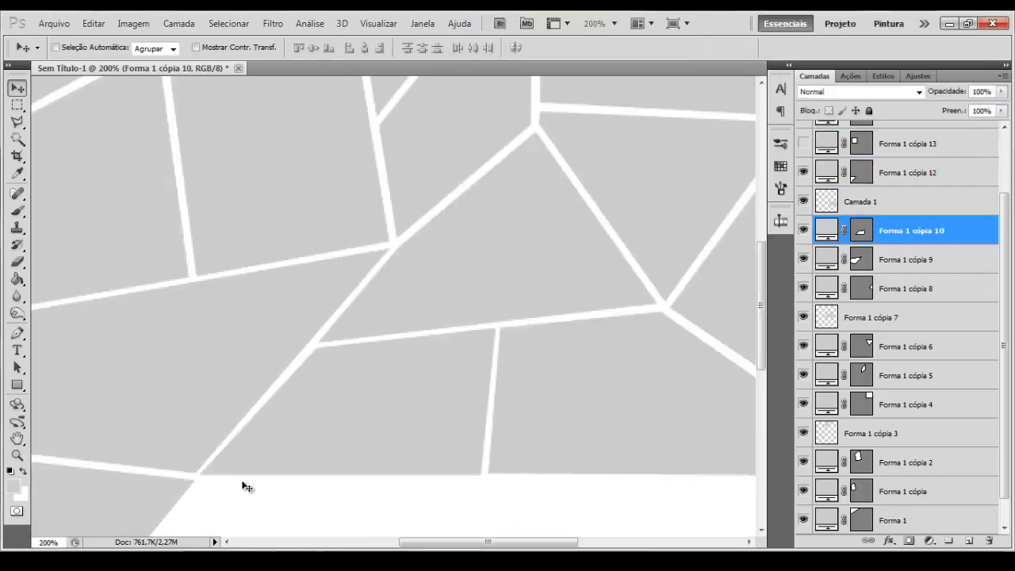
pyautogui.hotkey('ctrl', 't')
pyautogui.moveTo(199, 474); pyautogui.dragTo(204, 476)
pyautogui.moveTo(496, 474); pyautogui.dragTo(499, 474)
pyautogui.press('Return')
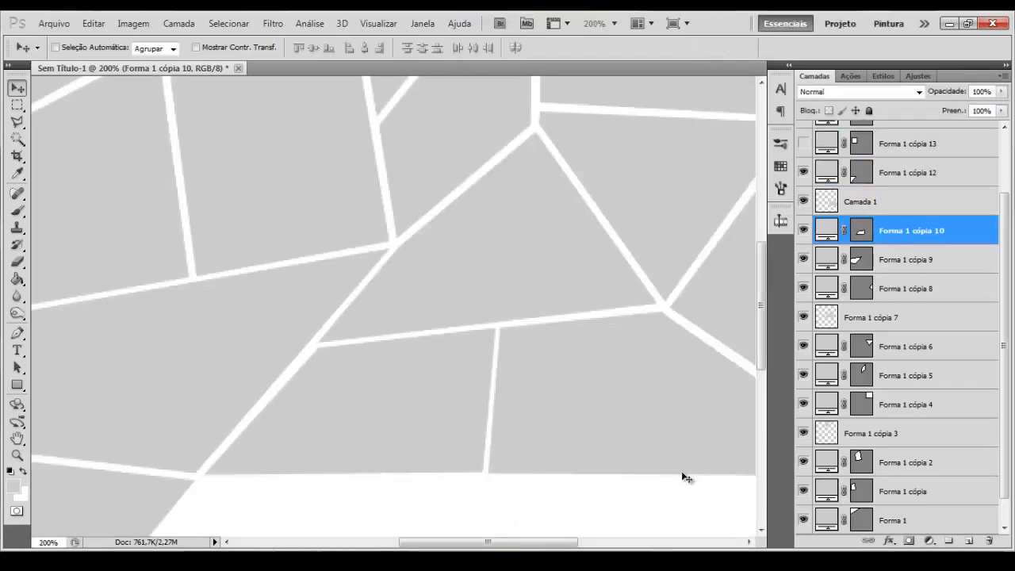
pyautogui.hotkey('ctrl', 'z')
# Pull the lower-left corner of the Forma 1 cópia 10 shape slightly right to widen its gap to Forma 1 cópia 9
pyautogui.hotkey('ctrl', 't')
pyautogui.moveTo(200, 475); pyautogui.dragTo(204, 475)
pyautogui.press('Return')
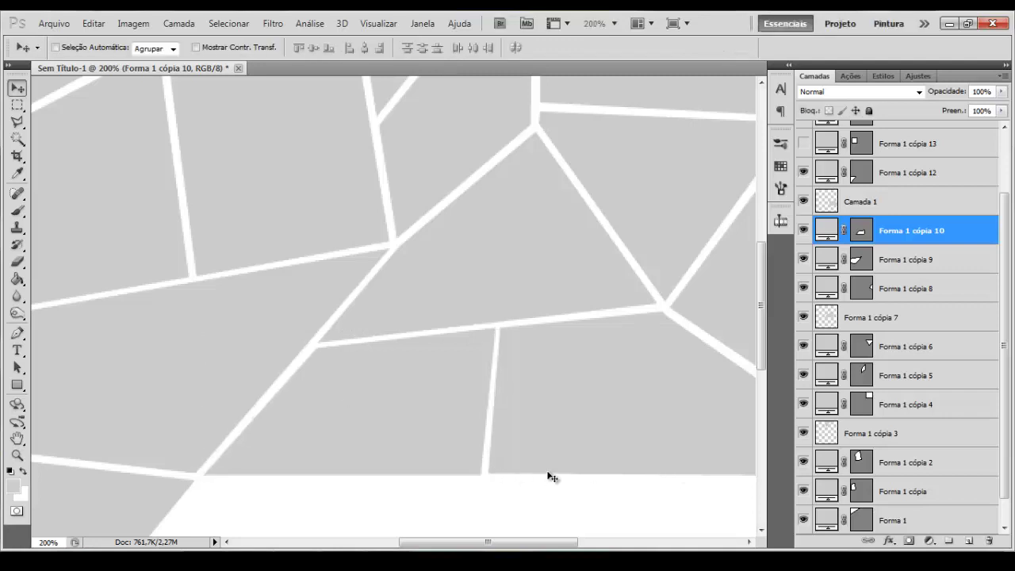
# Show the Forma 1 cópia 13 square and move it to the bottom of the canvas, beside the Forma 1 cópia 12 shape
pyautogui.hotkey('ctrl', '-')
pyautogui.scroll(3, 802, 222)
pyautogui.click(856, 223)
pyautogui.click(803, 222)
pyautogui.moveTo(300, 293); pyautogui.dragTo(339, 514)
# Distort the Forma 1 cópia 13 square to follow Forma 1 cópia 12's slanted edge, with a level top below Forma 1 cópia 10 and a vertical right side
pyautogui.hotkey('ctrl', 't')
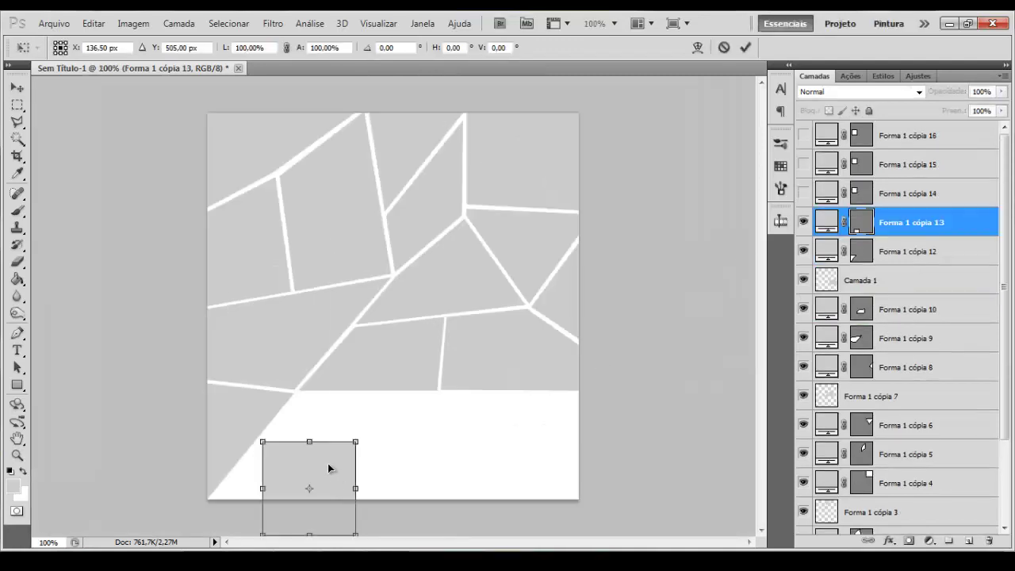
pyautogui.moveTo(329, 468); pyautogui.dragTo(318, 468)
pyautogui.hotkey('ctrl', '+')
pyautogui.scroll(-3, 344, 489)
pyautogui.moveTo(416, 542); pyautogui.dragTo(378, 542)
pyautogui.moveTo(267, 326); pyautogui.dragTo(356, 231)
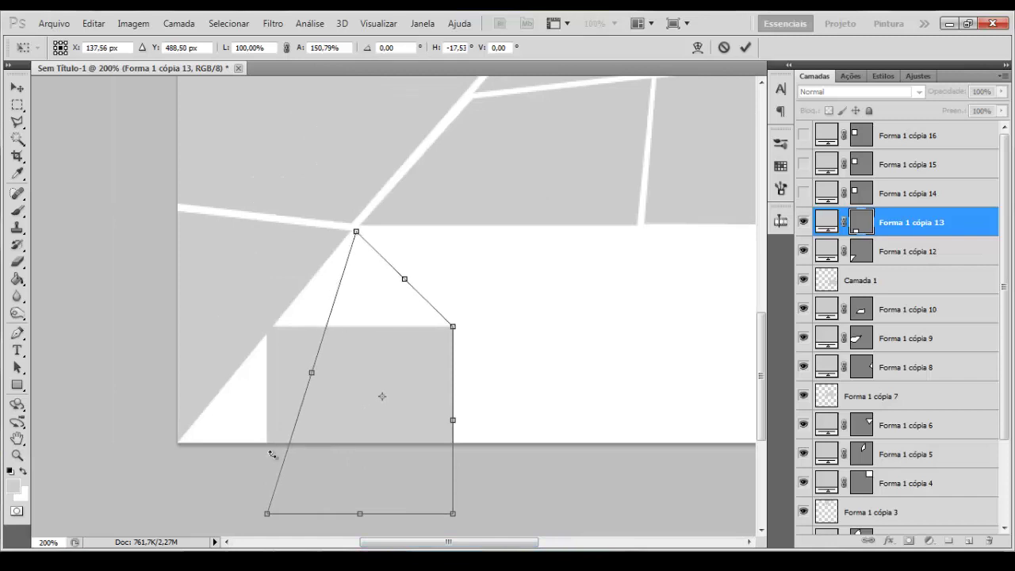
pyautogui.moveTo(266, 513); pyautogui.dragTo(182, 450)
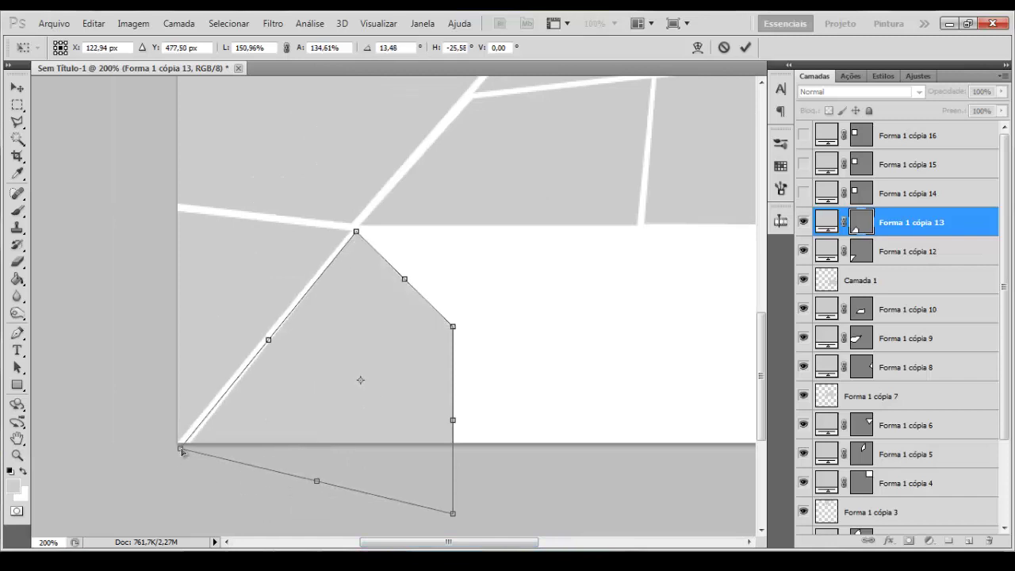
pyautogui.moveTo(454, 517); pyautogui.dragTo(454, 444)
pyautogui.moveTo(453, 326); pyautogui.dragTo(454, 231)
pyautogui.press('Return')
# Show the Forma 1 cópia 14 square and move it to the right of the Forma 1 cópia 13 shape
pyautogui.click(916, 195)
pyautogui.moveTo(515, 543); pyautogui.dragTo(549, 544)
pyautogui.moveTo(761, 373); pyautogui.dragTo(761, 331)
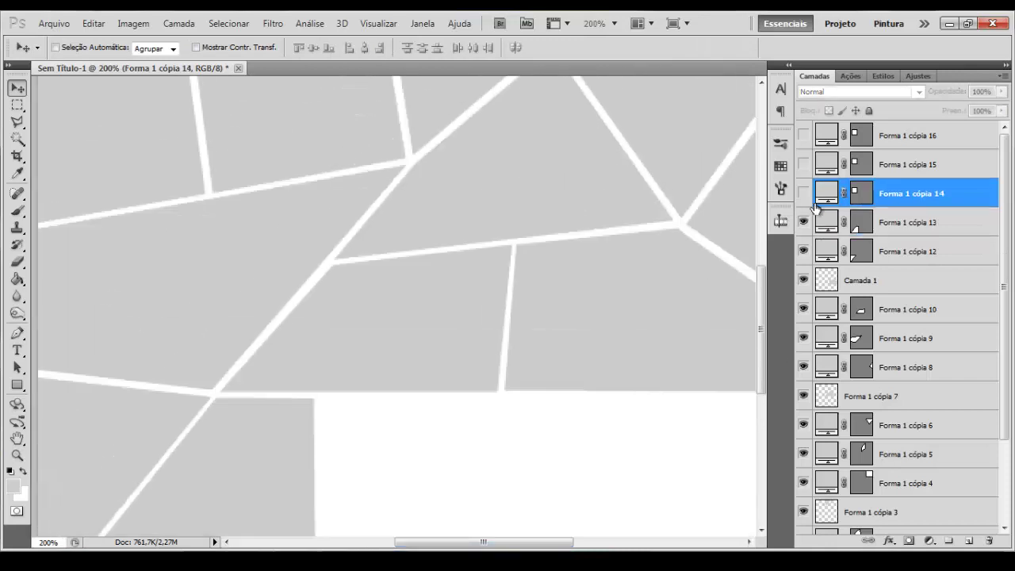
pyautogui.click(804, 193)
pyautogui.moveTo(210, 124); pyautogui.dragTo(435, 394)
pyautogui.moveTo(761, 333); pyautogui.dragTo(761, 372)
pyautogui.moveTo(410, 229); pyautogui.dragTo(432, 308)
# Enlarge the Forma 1 cópia 14 square to reach the canvas's bottom edge and nudge it slightly right
pyautogui.hotkey('ctrl', 't')
pyautogui.moveTo(504, 432); pyautogui.dragTo(521, 457)
pyautogui.press('Return')
pyautogui.press('Right')
pyautogui.press('Right')
pyautogui.press('Right')
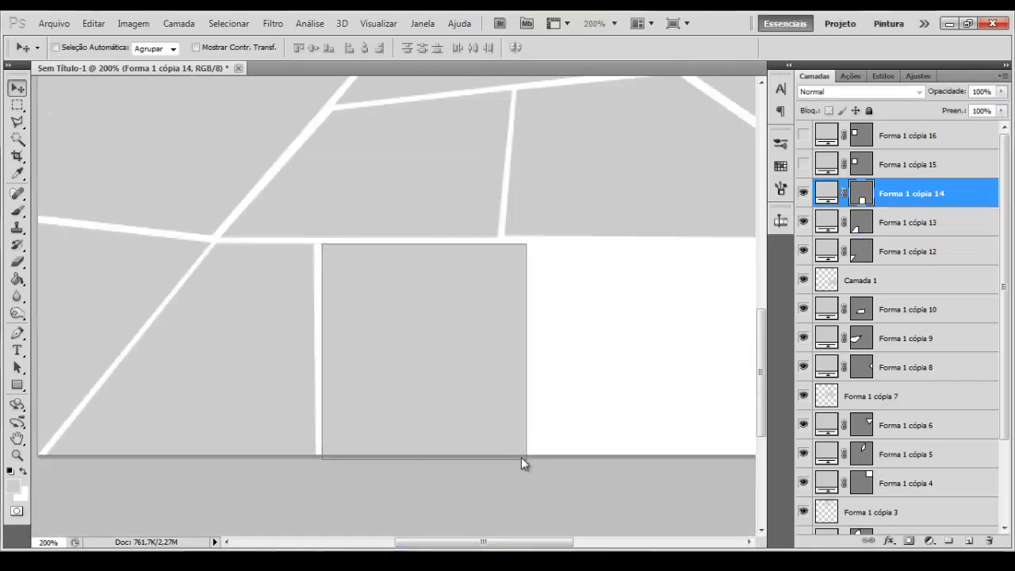
pyautogui.press('Left')
# Show the Forma 1 cópia 15 square and move it to the right of the Forma 1 cópia 14 shape
pyautogui.click(886, 162)
pyautogui.moveTo(523, 543); pyautogui.dragTo(548, 543)
pyautogui.click(804, 164)
pyautogui.moveTo(235, 176); pyautogui.dragTo(500, 379)
pyautogui.moveTo(287, 123); pyautogui.dragTo(498, 308)
# Resize the Forma 1 cópia 15 square into a narrow upright rectangle reaching just past the canvas's bottom edge
pyautogui.hotkey('ctrl', 't')
pyautogui.moveTo(612, 433); pyautogui.dragTo(544, 468)
pyautogui.press('Return')
pyautogui.hotkey('ctrl', '-')
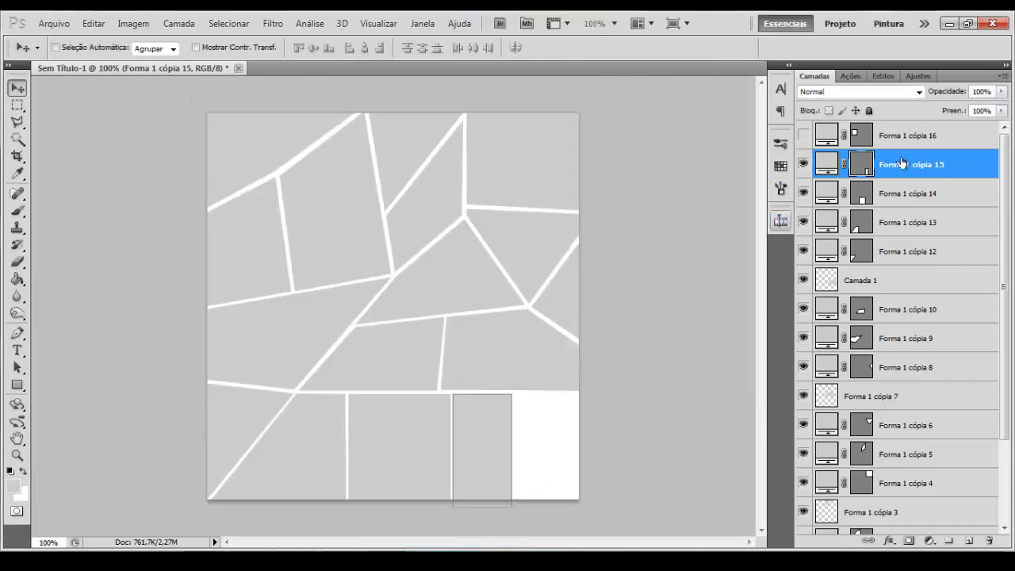
# Show the Forma 1 cópia 16 square in the canvas's lower-right corner and stretch it down past the bottom edge
pyautogui.click(912, 135)
pyautogui.click(803, 134)
pyautogui.moveTo(339, 242); pyautogui.dragTo(568, 435)
pyautogui.hotkey('ctrl', 't')
pyautogui.moveTo(560, 487); pyautogui.dragTo(561, 502)
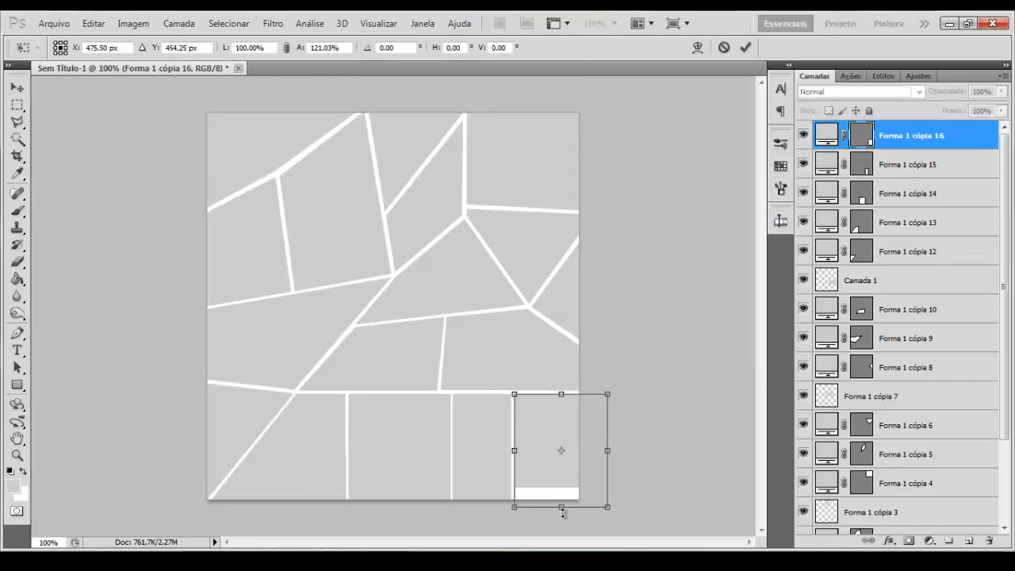
pyautogui.press('Return')
# Nudge the Forma 1 cópia 15 and Forma 1 cópia 16 rectangles slightly right to even out the vertical gaps
pyautogui.keyDown('ctrl'); pyautogui.click(491, 460); pyautogui.keyUp('ctrl')
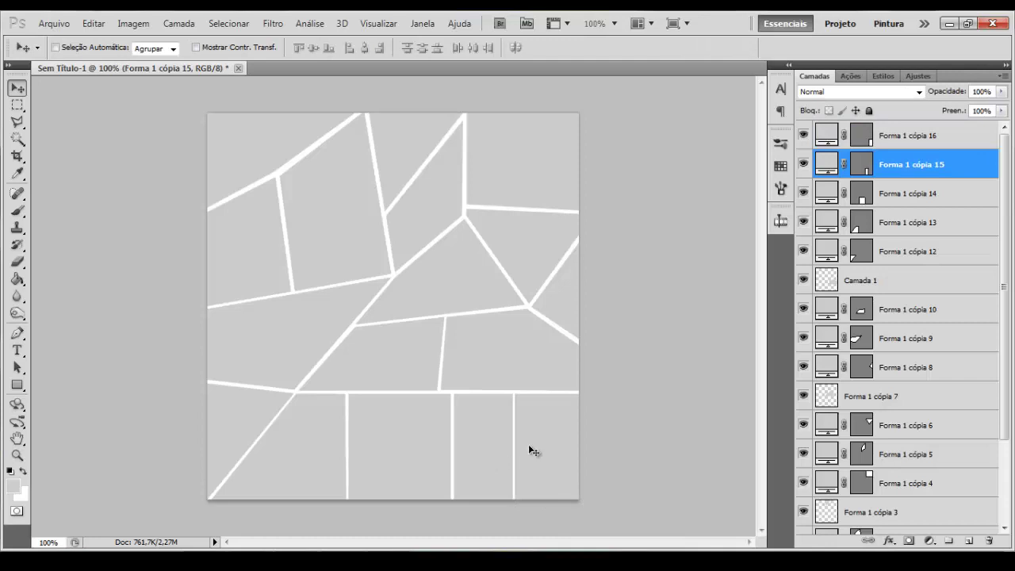
pyautogui.keyDown('ctrl'); pyautogui.click(528, 444); pyautogui.keyUp('ctrl')
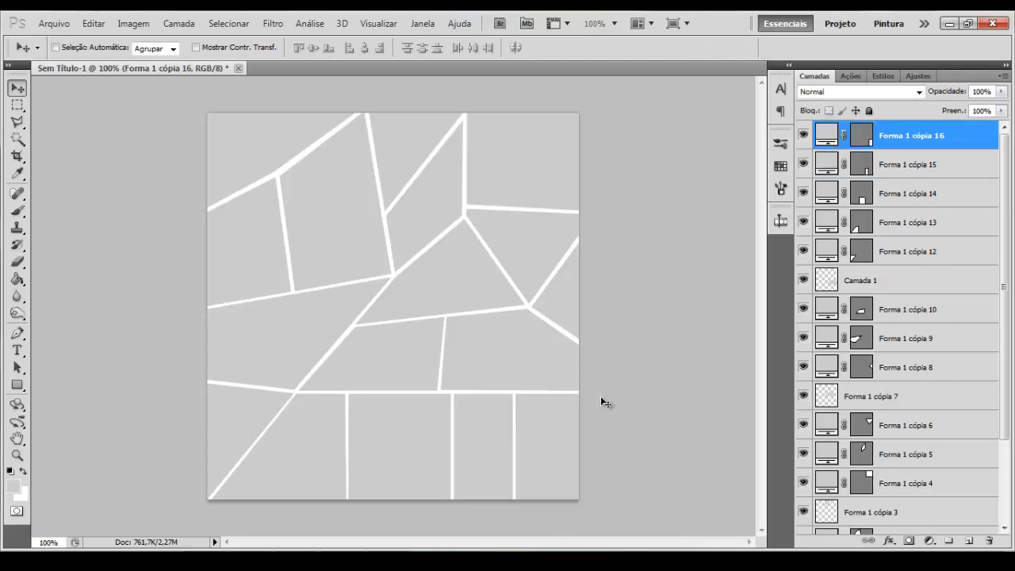
# Rasterize all shape layers from Forma 1 cópia 16 down to Forma 1
pyautogui.scroll(-3, 848, 431)
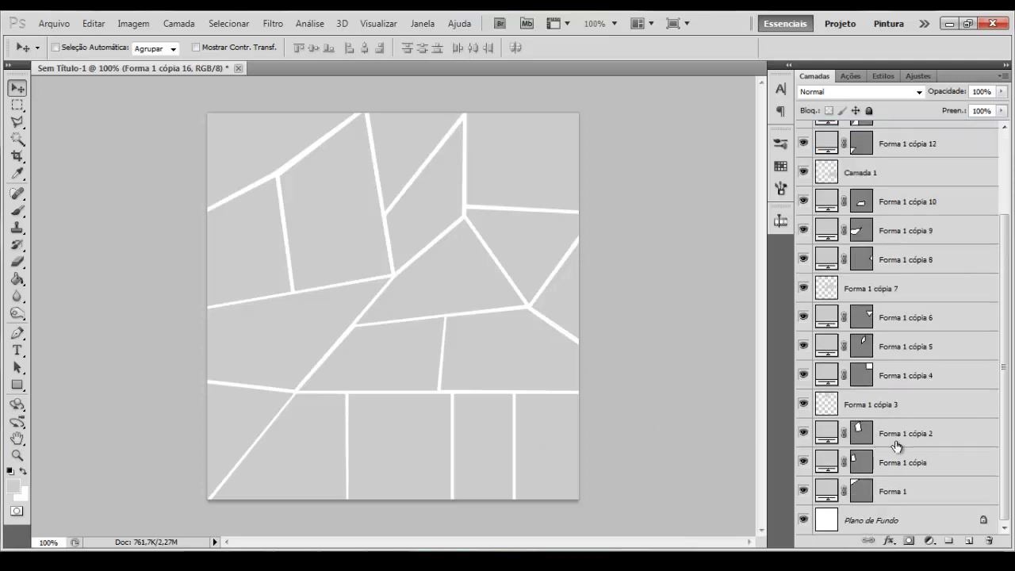
pyautogui.keyDown('shift'); pyautogui.click(931, 490); pyautogui.keyUp('shift')
pyautogui.rightClick(931, 488)
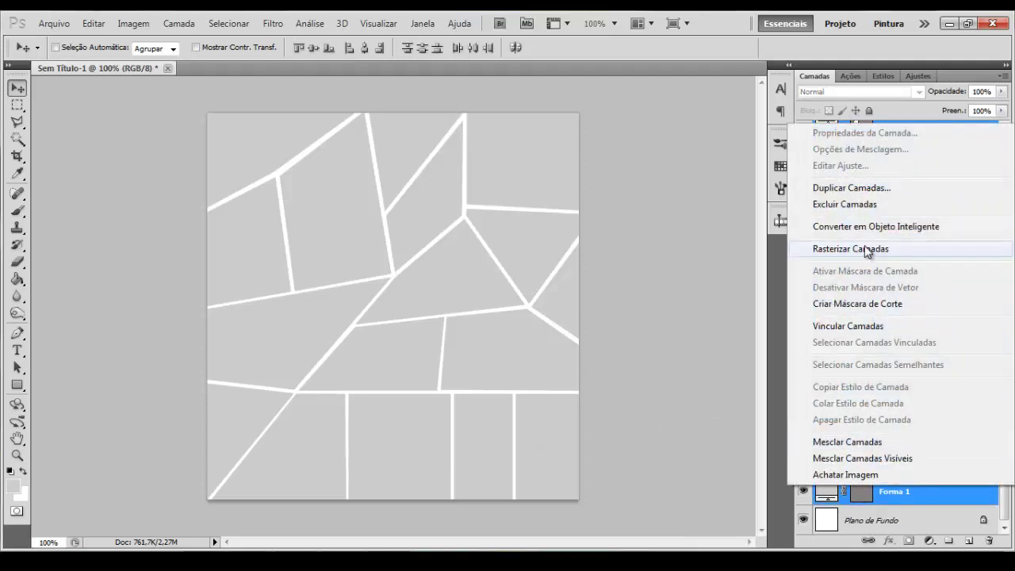
pyautogui.click(866, 249)
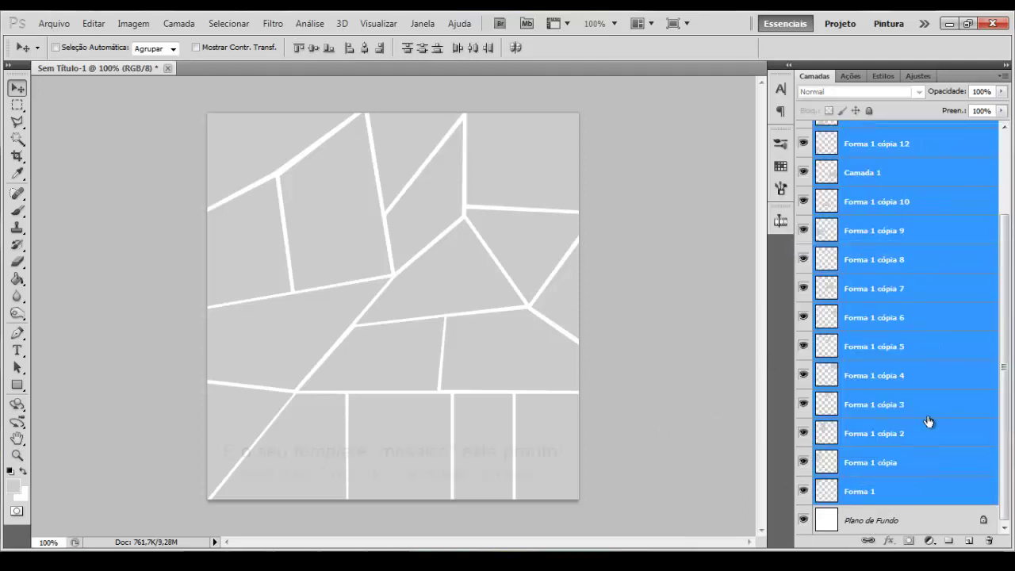
pyautogui.click(928, 414)
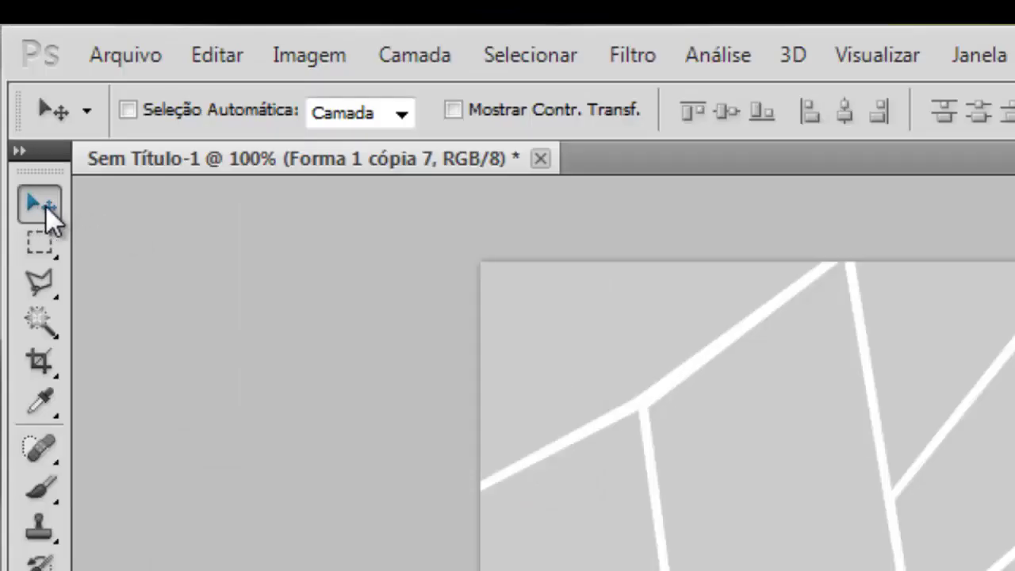
# Enable the Move tool's automatic selection and set it to Agrupar
pyautogui.click(241, 117)
pyautogui.click(387, 117)
pyautogui.click(392, 146)
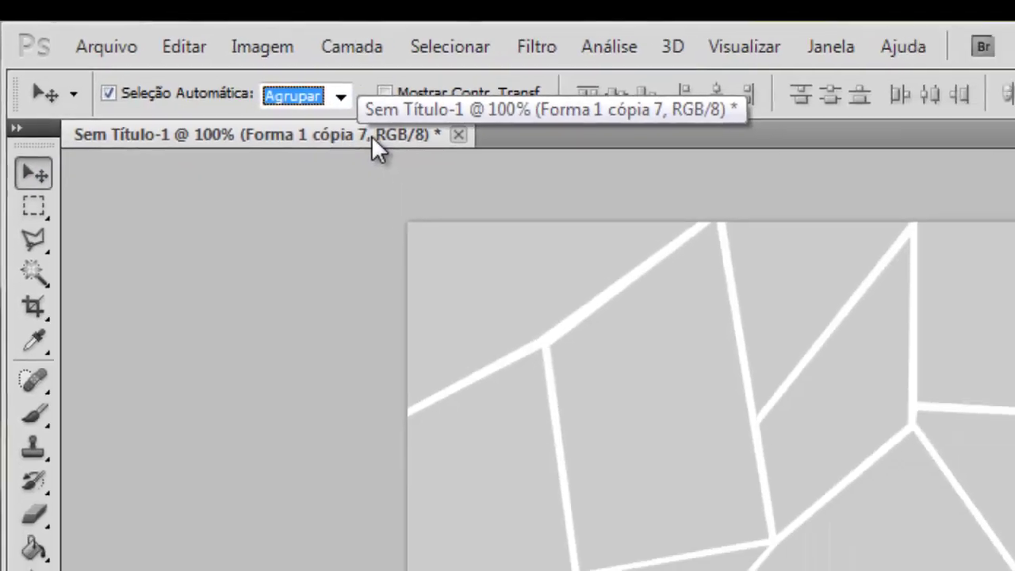
pyautogui.click(383, 241)
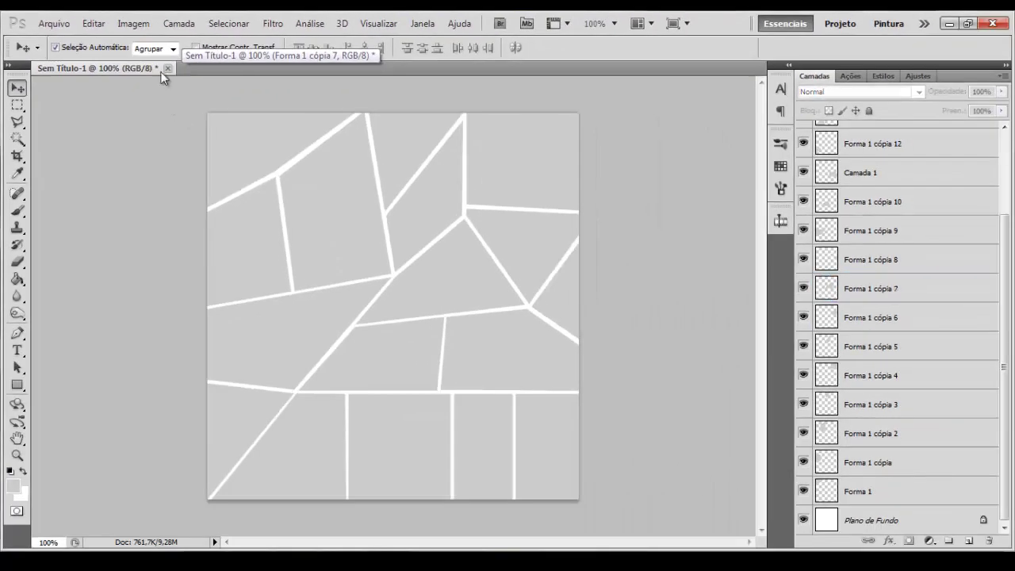
# Select several mosaic pieces directly on the canvas to try out the automatic selection
pyautogui.click(474, 311)
pyautogui.click(501, 338)
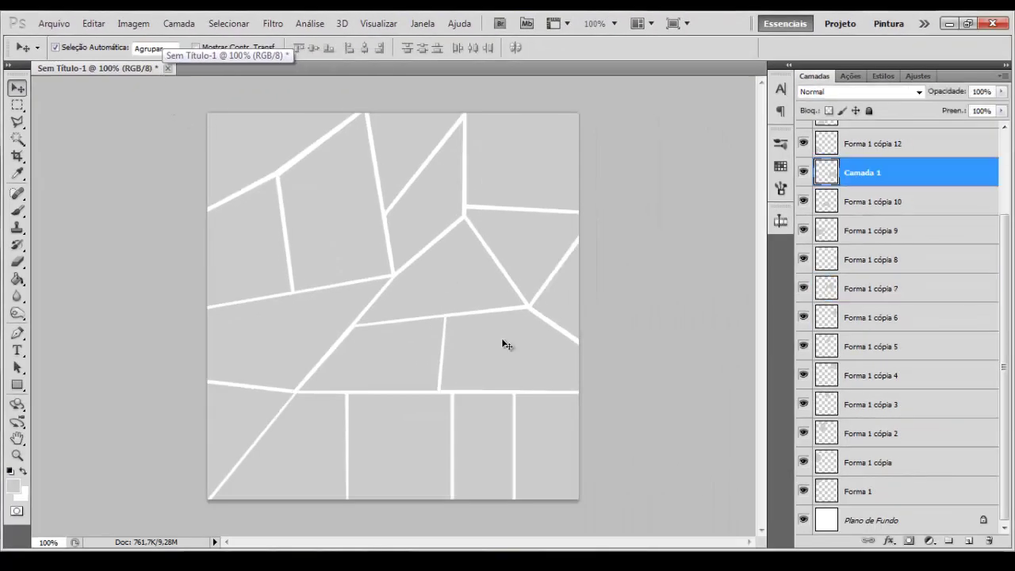
pyautogui.click(196, 96)
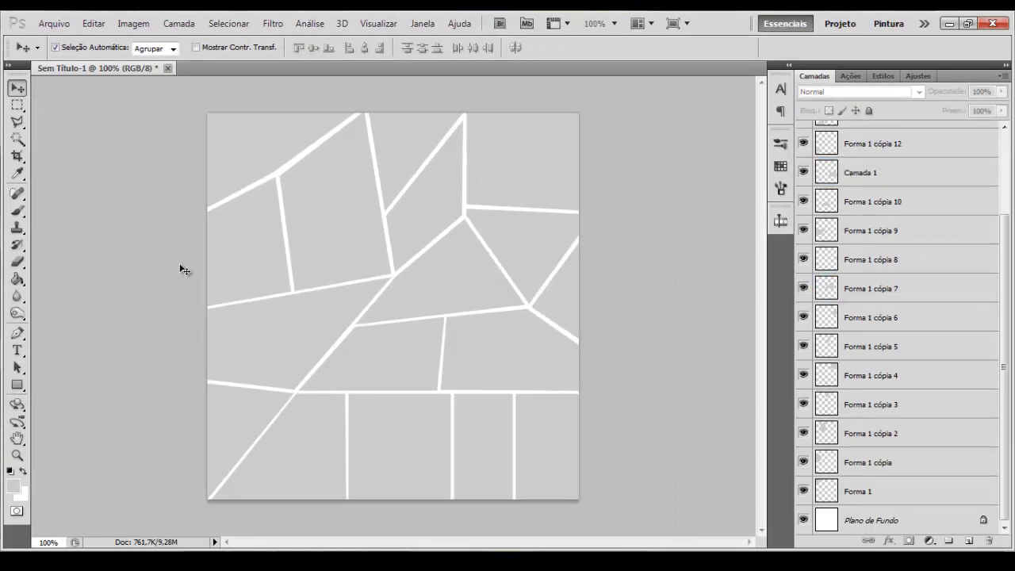
pyautogui.click(306, 230)
pyautogui.click(288, 381)
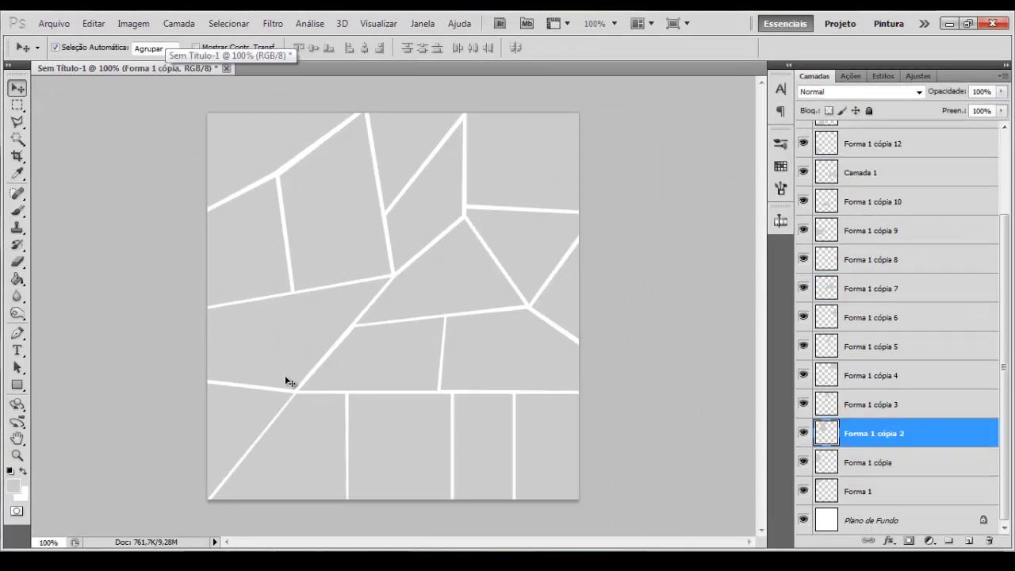
pyautogui.click(468, 297)
# Switch to the browser, copy the photo of the woman in the DOPE cap, and return to Photoshop
pyautogui.click(207, 561)
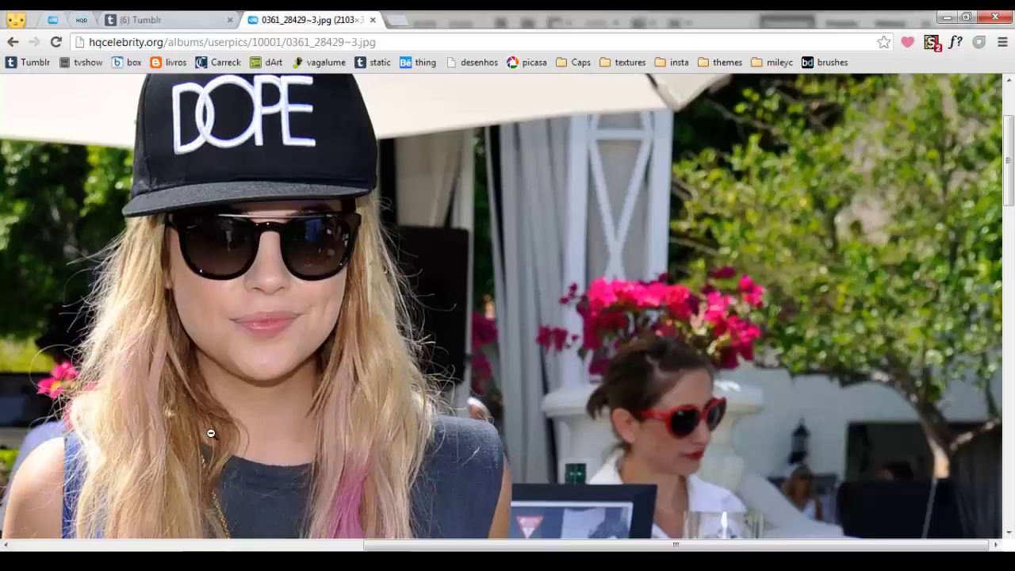
pyautogui.rightClick(209, 189)
pyautogui.click(281, 246)
pyautogui.hotkey('alt', 'Tab')
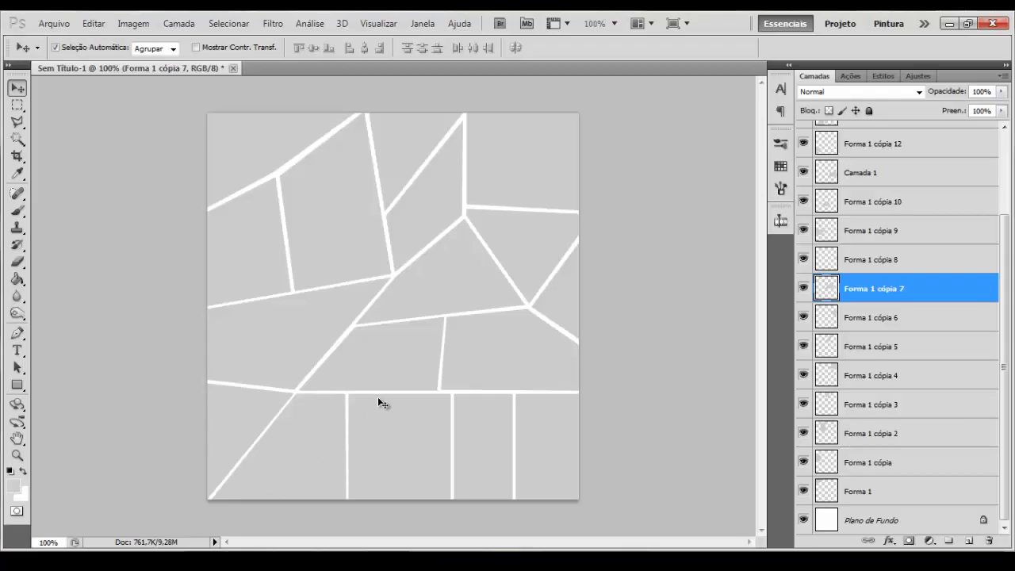
# Paste the copied photo above the Forma 1 cópia 9 piece and clip it to that piece with a clipping mask
pyautogui.click(303, 341)
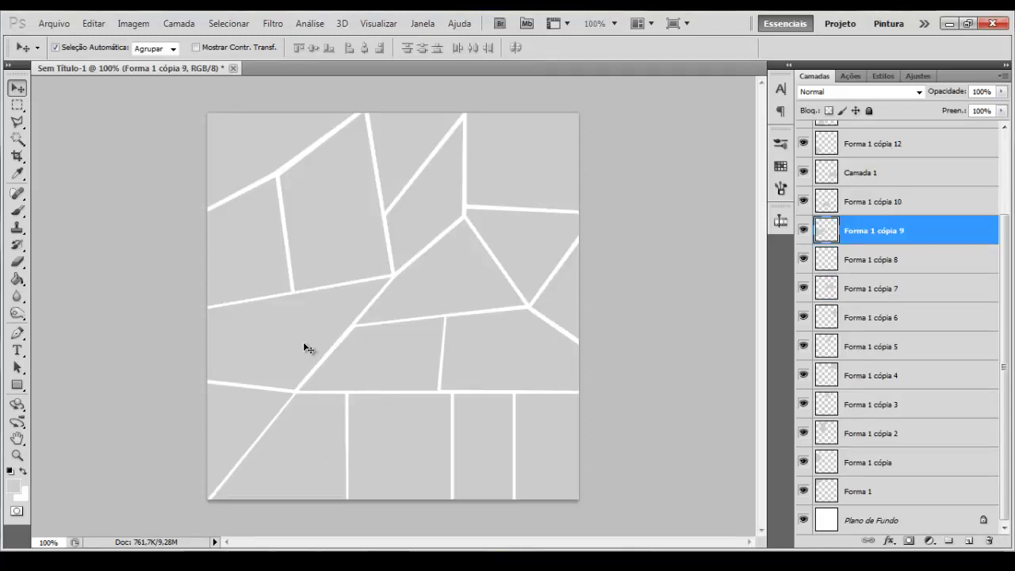
pyautogui.hotkey('ctrl', 'v')
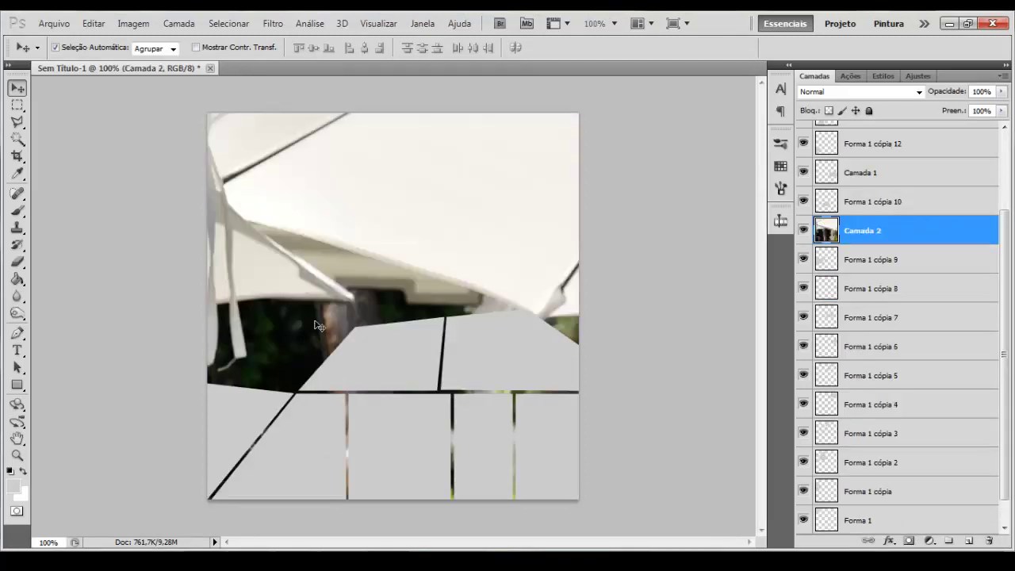
pyautogui.rightClick(908, 230)
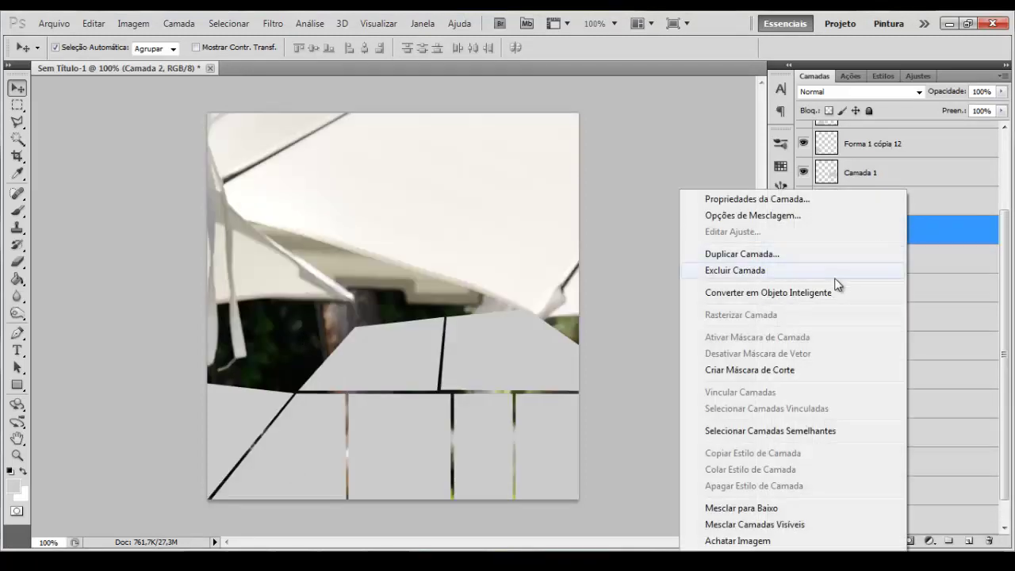
pyautogui.click(806, 371)
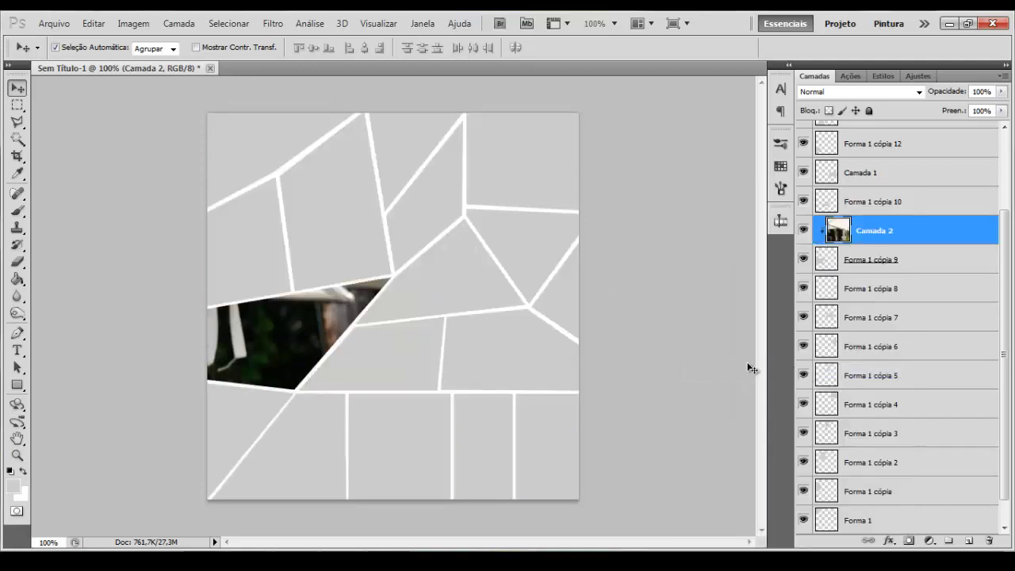
# Free-transform the DOPE cap photo, move it over the Forma 1 cópia 9 piece and scale it proportionally to 10%
pyautogui.hotkey('ctrl', 't')
pyautogui.moveTo(650, 349); pyautogui.dragTo(166, 356)
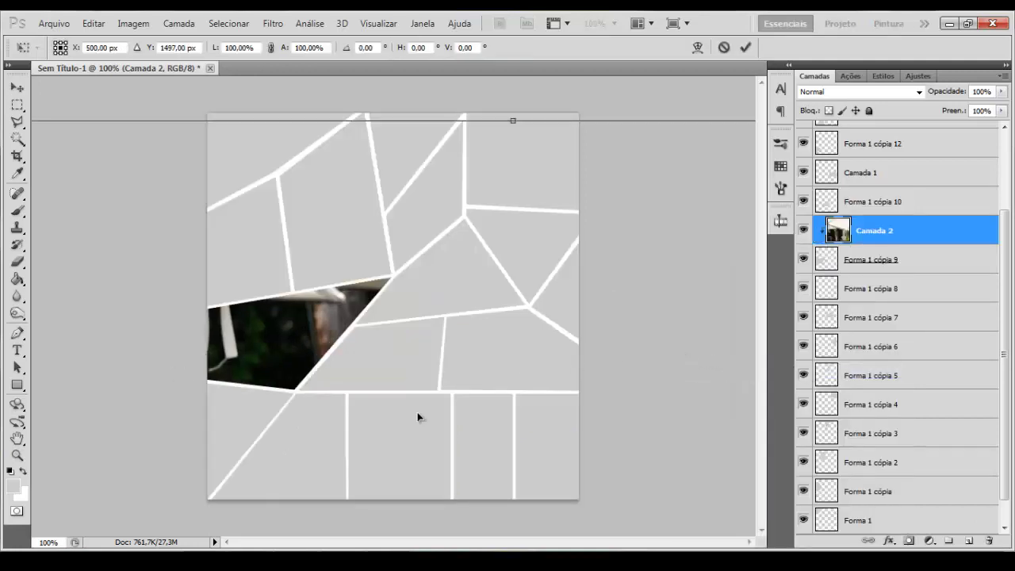
pyautogui.moveTo(387, 185); pyautogui.dragTo(408, 436)
pyautogui.moveTo(347, 211); pyautogui.dragTo(347, 151)
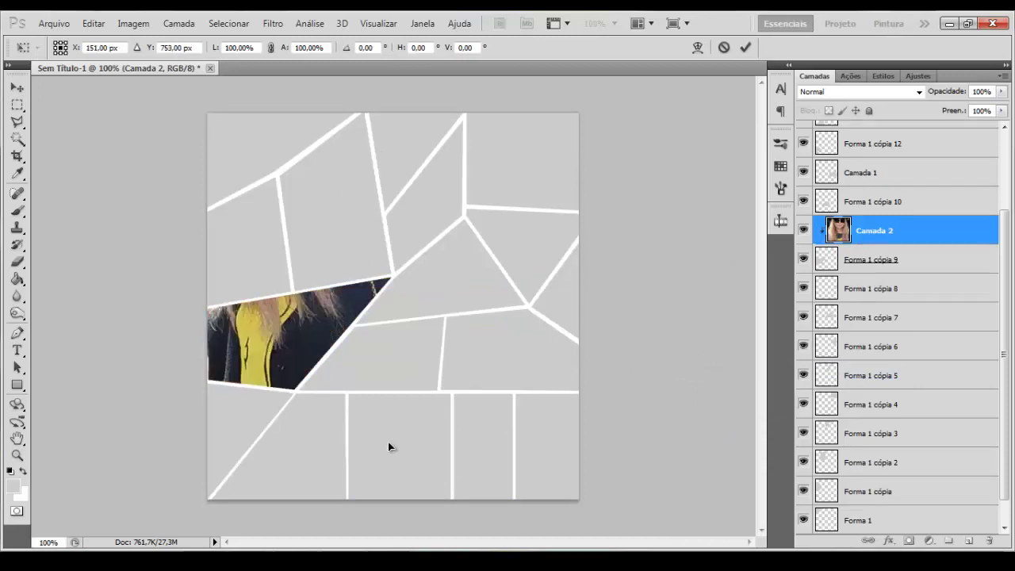
pyautogui.moveTo(388, 441); pyautogui.dragTo(318, 111)
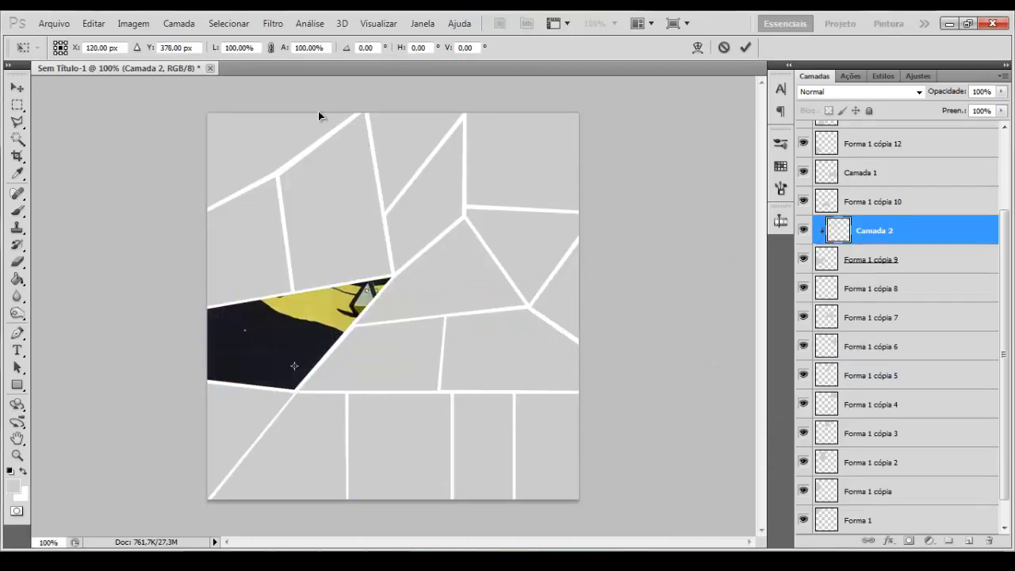
pyautogui.write('10')
pyautogui.click(270, 47)
# Enlarge the DOPE cap photo to about 12.7% and position the woman inside its piece, applying the transformation
pyautogui.moveTo(379, 250); pyautogui.dragTo(423, 196)
pyautogui.moveTo(384, 267); pyautogui.dragTo(362, 338)
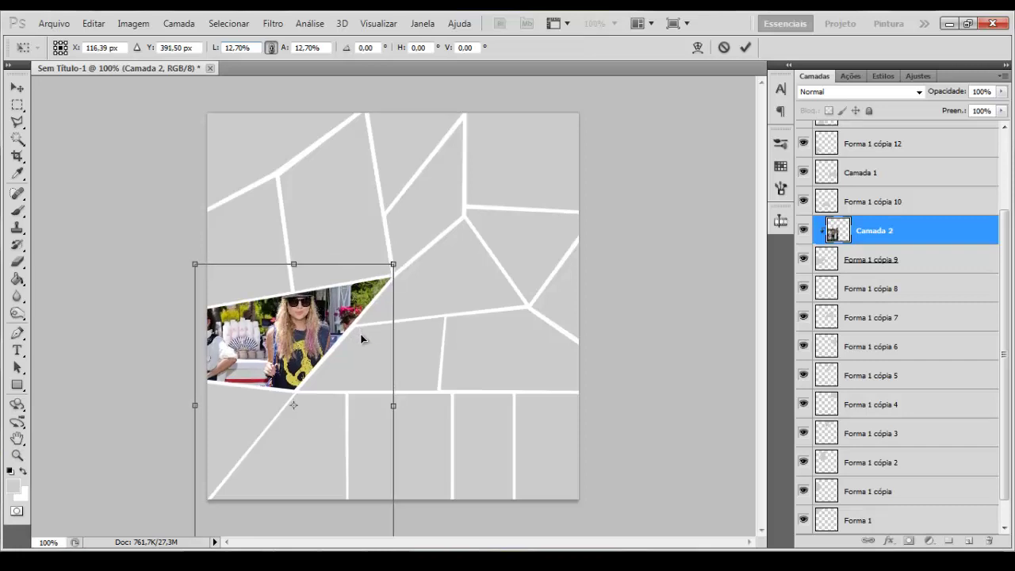
pyautogui.moveTo(354, 220); pyautogui.dragTo(348, 216)
pyautogui.moveTo(338, 358); pyautogui.dragTo(346, 362)
pyautogui.press('Return')
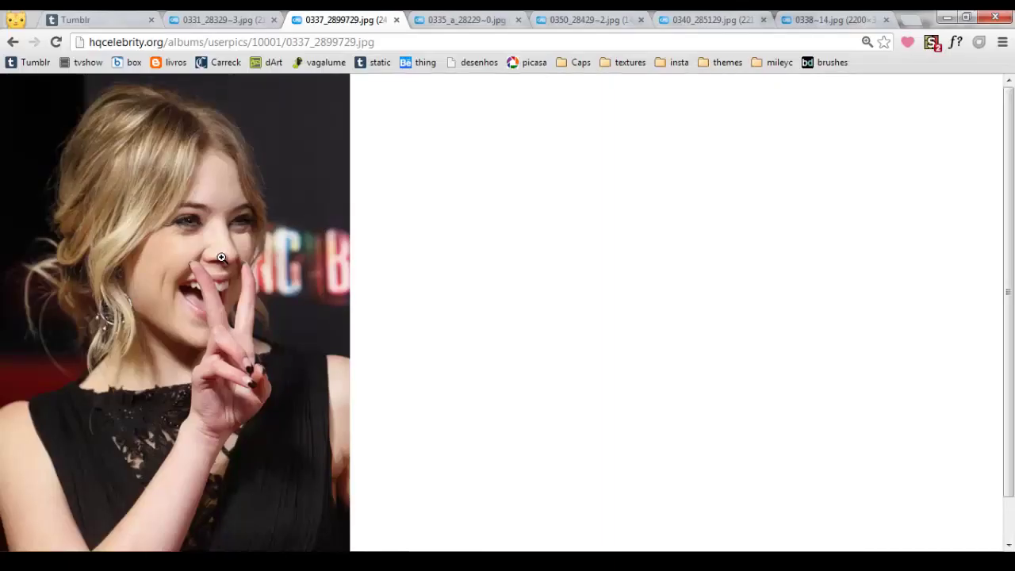
# Copy the browser photo of the woman making a peace sign, paste it above Forma 1 cópia 13 and clip it to that piece
pyautogui.rightClick(222, 257)
pyautogui.click(261, 312)
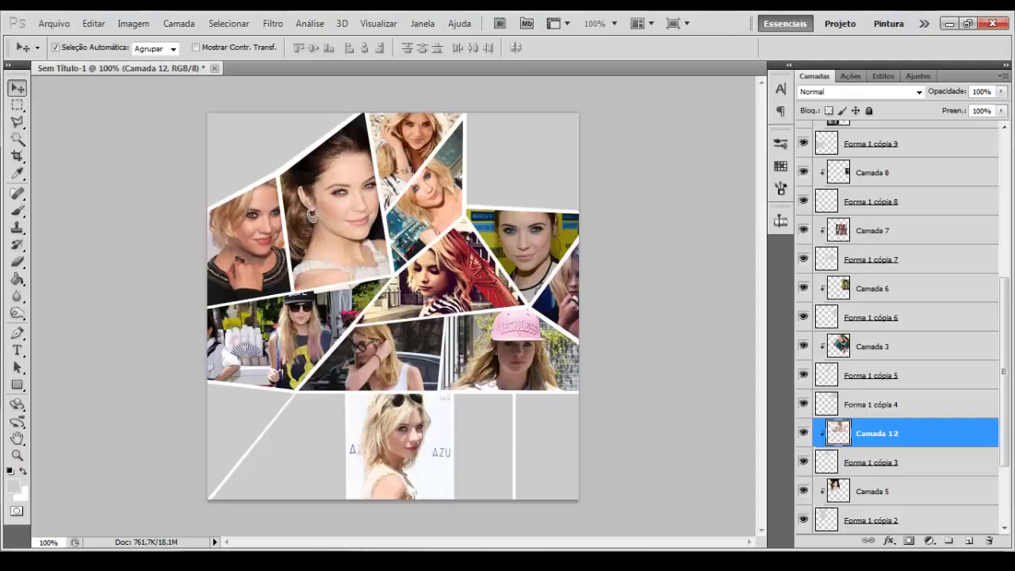
pyautogui.click(291, 445)
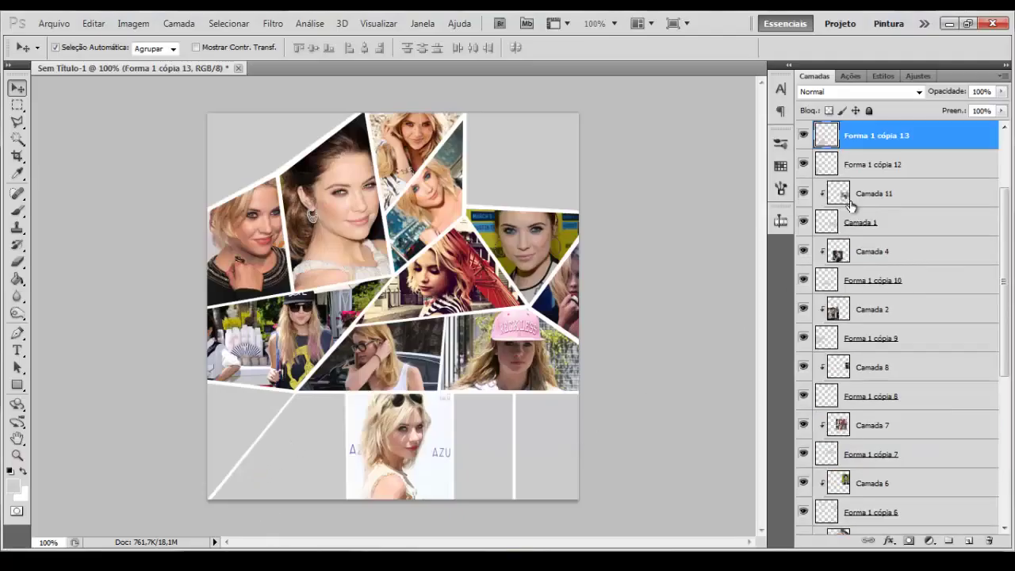
pyautogui.hotkey('ctrl', 'v')
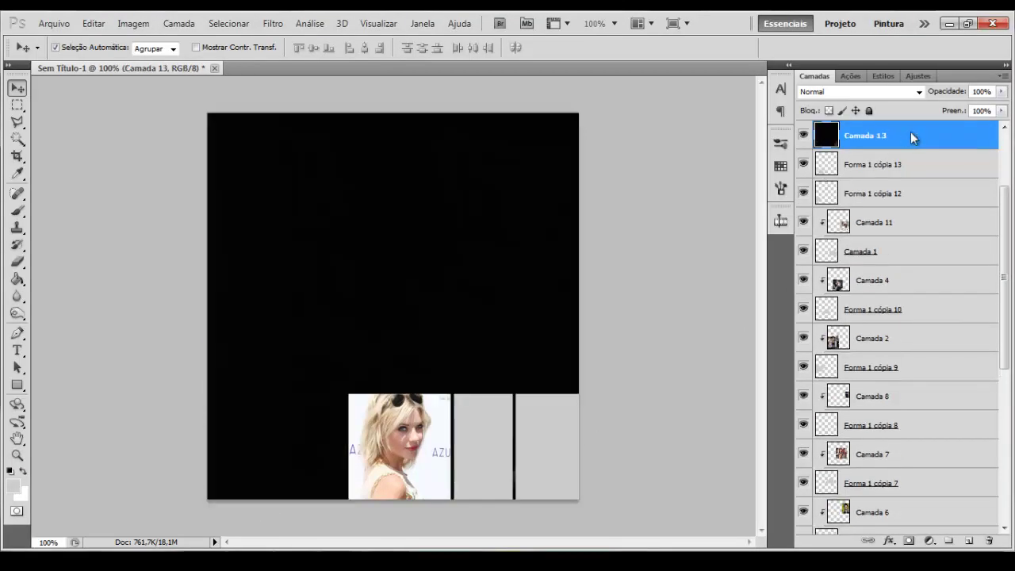
pyautogui.rightClick(912, 135)
pyautogui.click(856, 313)
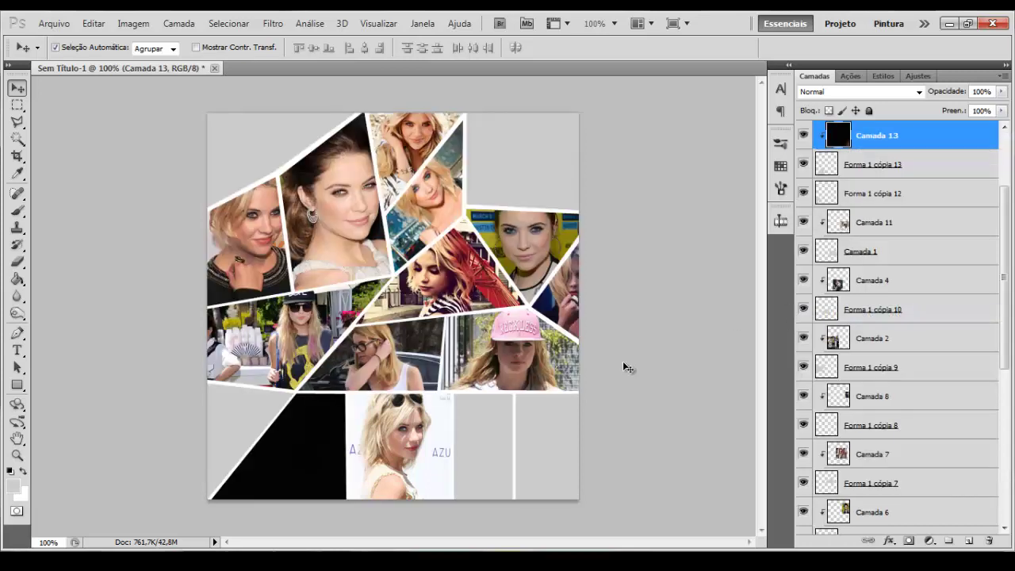
# Free-transform the peace-sign photo, move it over its piece and scale it proportionally to 10%
pyautogui.hotkey('ctrl', 't')
pyautogui.moveTo(173, 450); pyautogui.dragTo(410, 488)
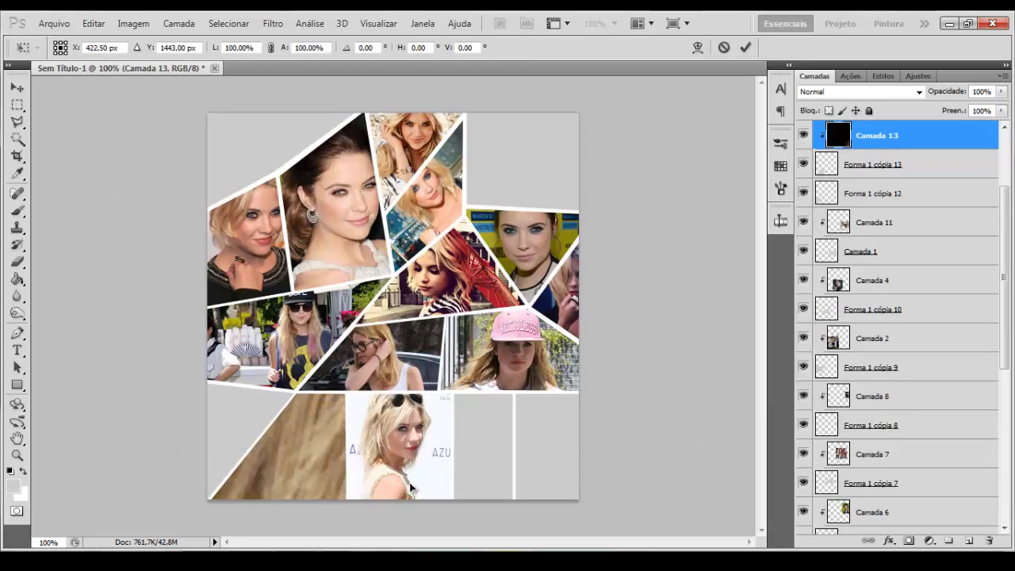
pyautogui.moveTo(318, 131); pyautogui.dragTo(346, 488)
pyautogui.moveTo(318, 172); pyautogui.dragTo(347, 413)
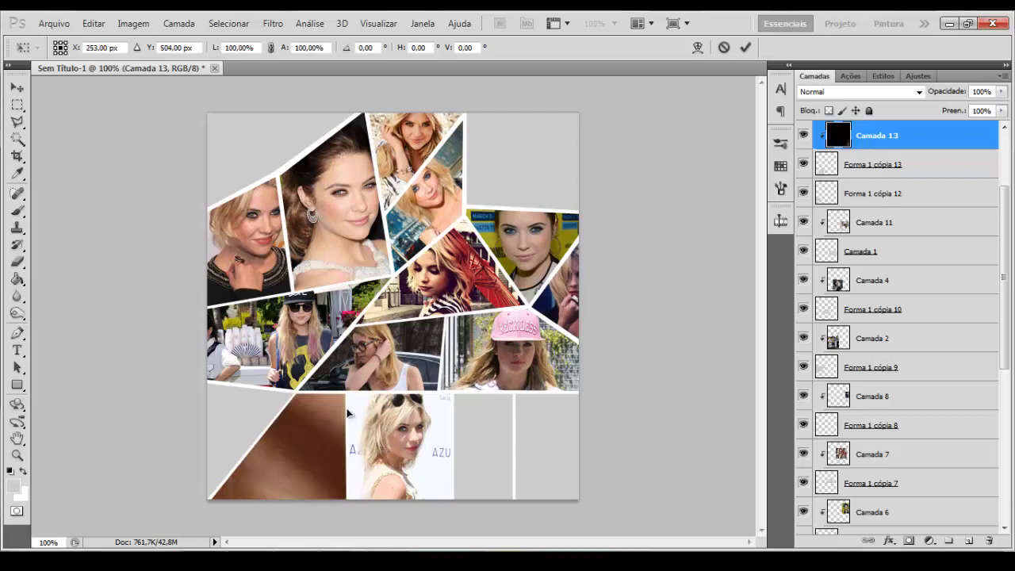
pyautogui.write('10')
pyautogui.click(272, 48)
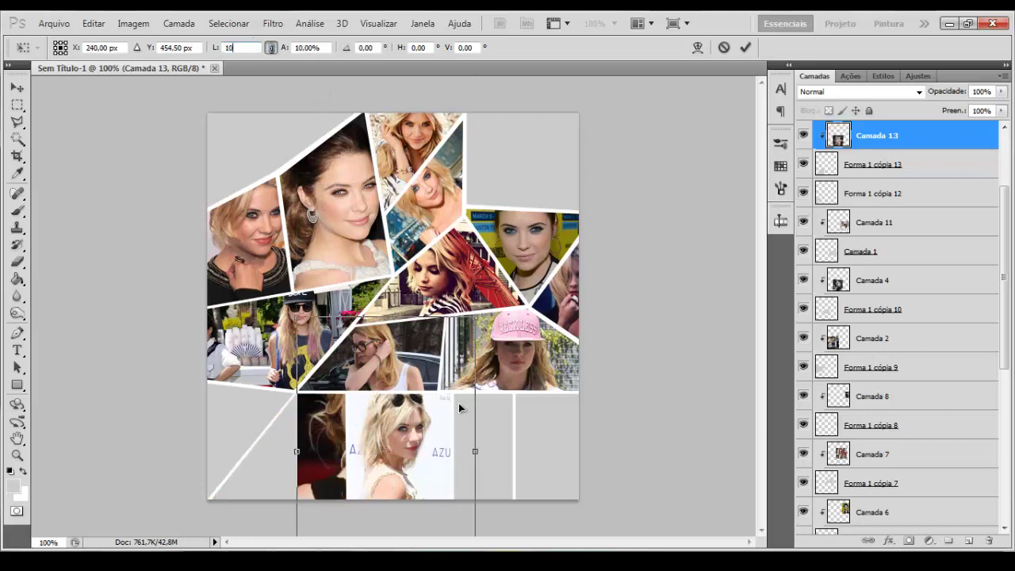
# Rotate the peace-sign photo to -1.66° and position the face and hand inside its piece, applying the transformation
pyautogui.moveTo(430, 392); pyautogui.dragTo(341, 422)
pyautogui.moveTo(343, 315); pyautogui.dragTo(339, 315)
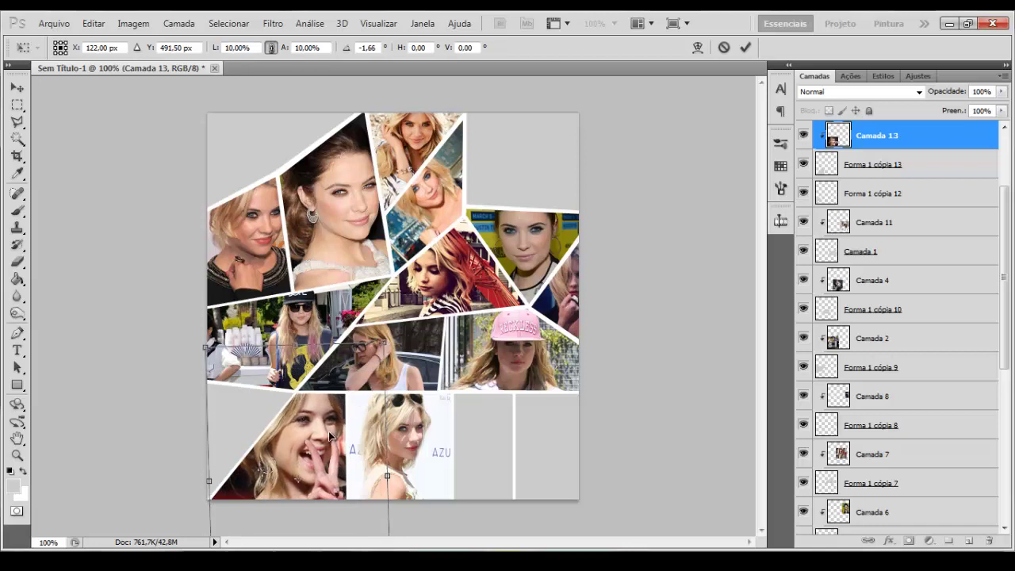
pyautogui.moveTo(328, 429); pyautogui.dragTo(324, 430)
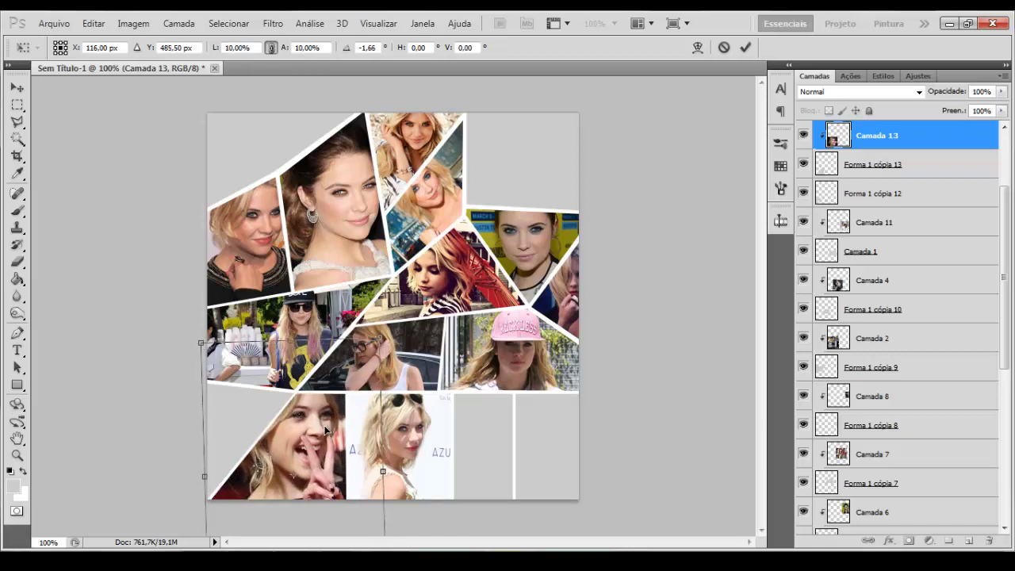
pyautogui.press('Return')
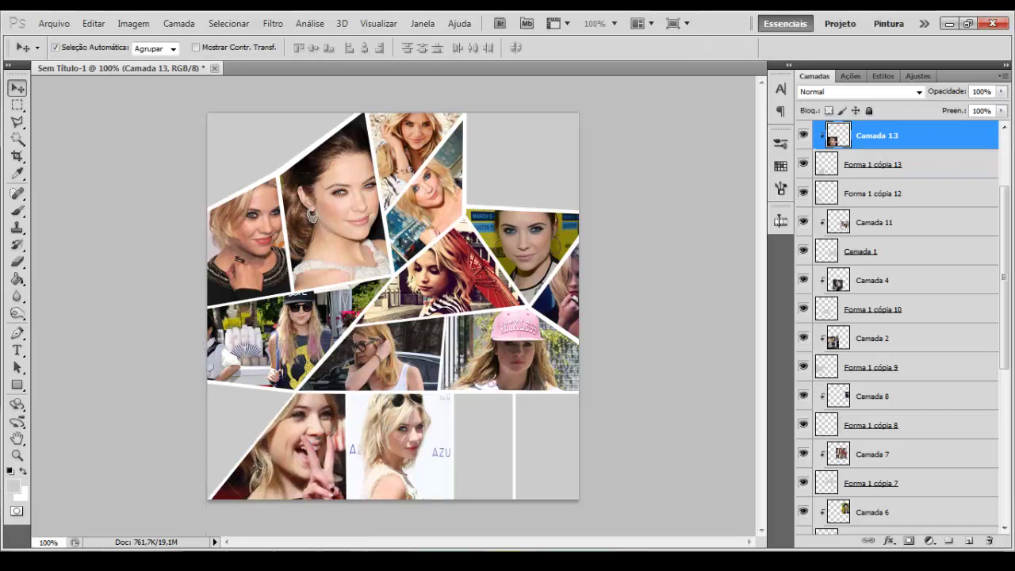
# Switch to the browser, close the used photo, copy 0335_a_28229~0.jpg, close it too and return to Photoshop
pyautogui.hotkey('alt', 'Tab')
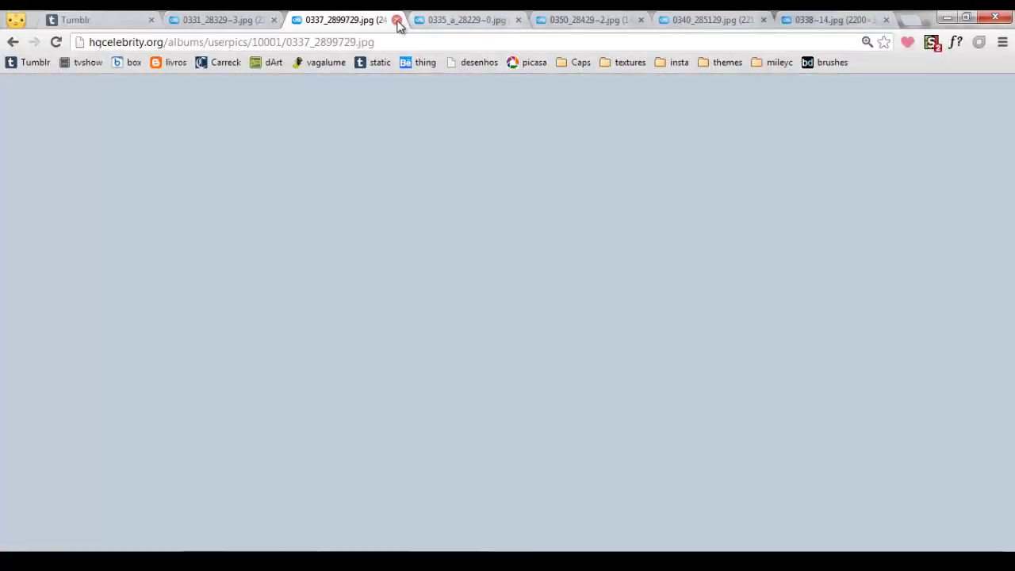
pyautogui.click(396, 20)
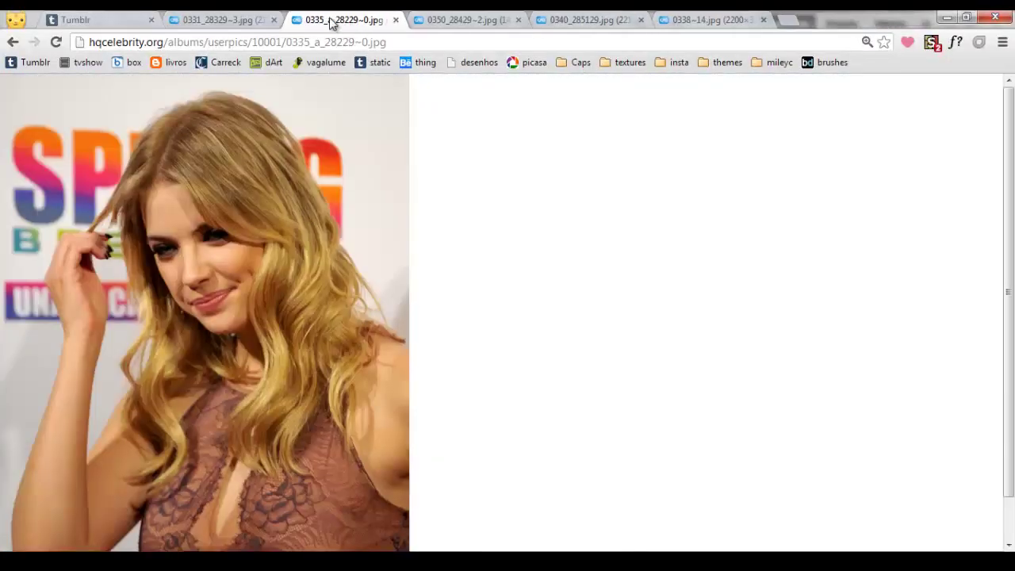
pyautogui.rightClick(234, 232)
pyautogui.click(263, 292)
pyautogui.hotkey('ctrl', 'w')
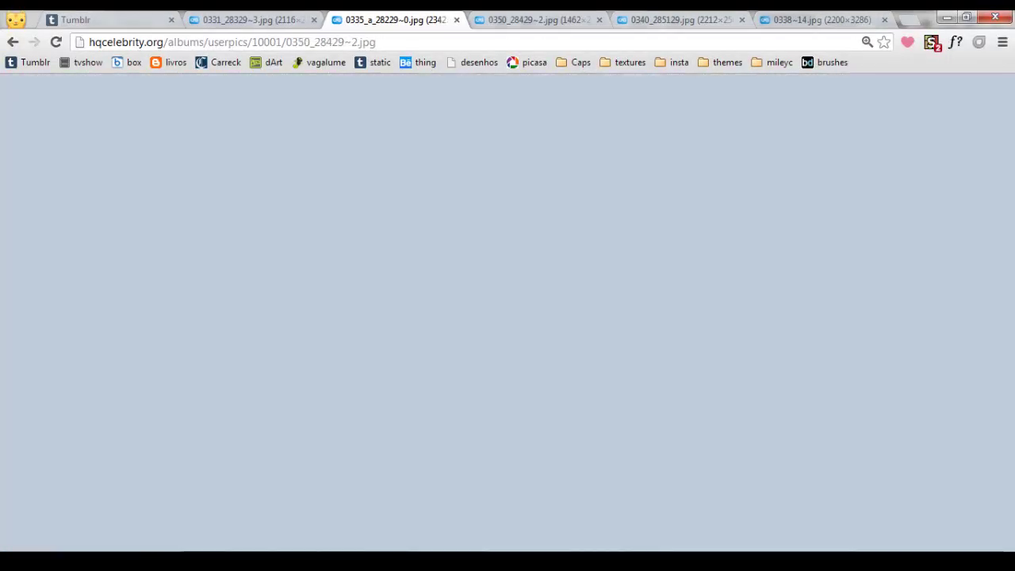
pyautogui.hotkey('alt', 'Tab')
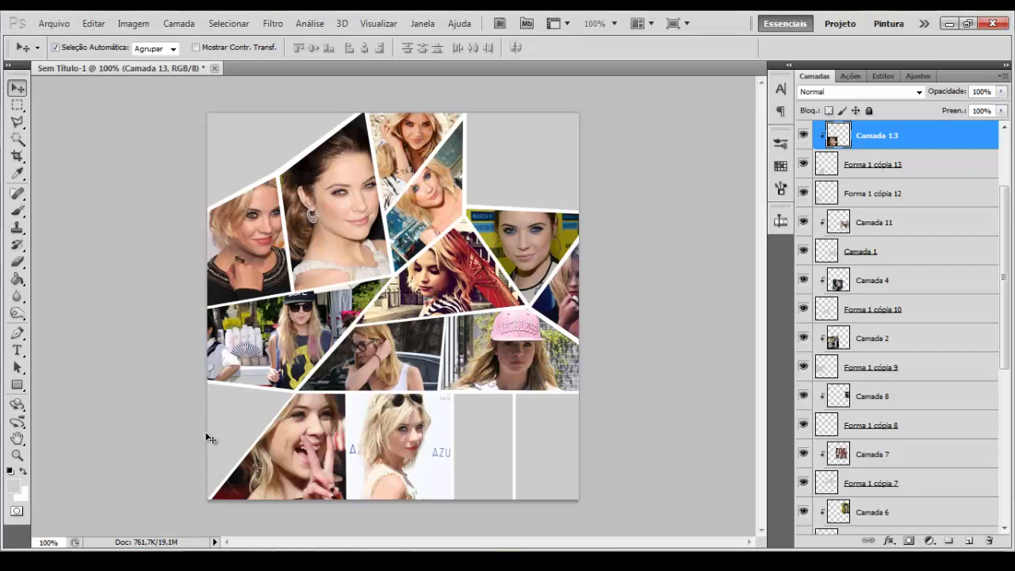
# Paste the copied photo above the Forma 1 cópia 12 piece and clip it to that piece with a clipping mask
pyautogui.click(247, 430)
pyautogui.hotkey('ctrl', 'v')
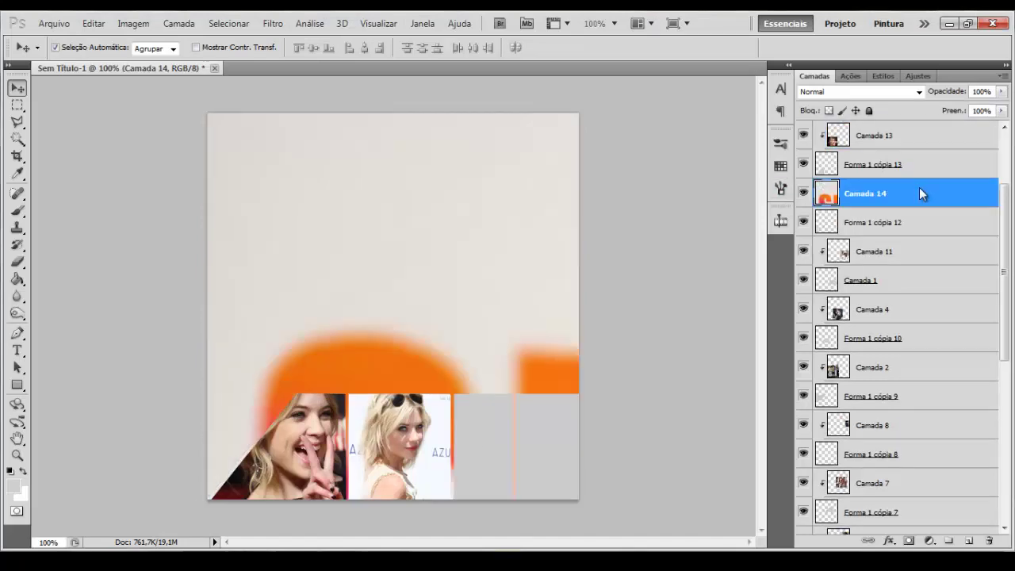
pyautogui.rightClick(918, 193)
pyautogui.click(805, 369)
# Free-transform the photo on Forma 1 cópia 12, move it toward its piece and scale it proportionally to 10%
pyautogui.hotkey('ctrl', 't')
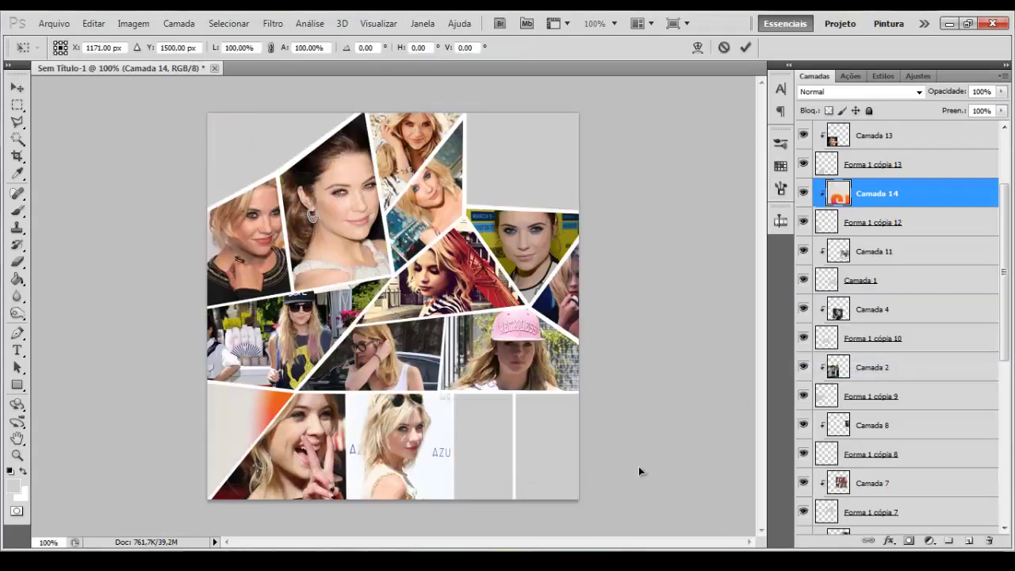
pyautogui.moveTo(572, 451); pyautogui.dragTo(170, 215)
pyautogui.moveTo(590, 535); pyautogui.dragTo(251, 80)
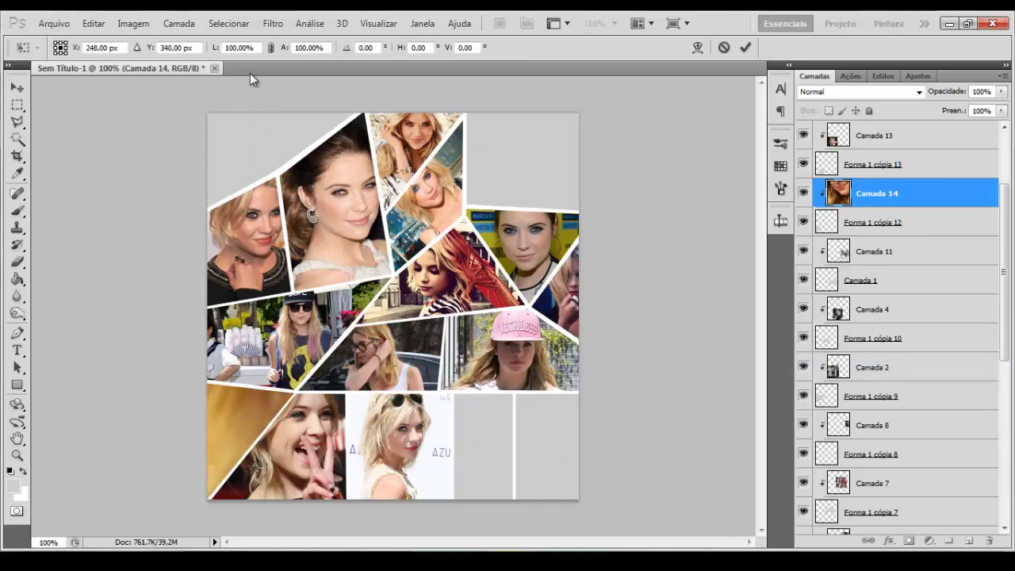
pyautogui.doubleClick(254, 46)
pyautogui.write('10')
pyautogui.click(272, 49)
# Shrink the photo on Forma 1 cópia 12 further and position the woman's face and raised hand inside the piece, applying the transformation
pyautogui.moveTo(433, 360); pyautogui.dragTo(298, 427)
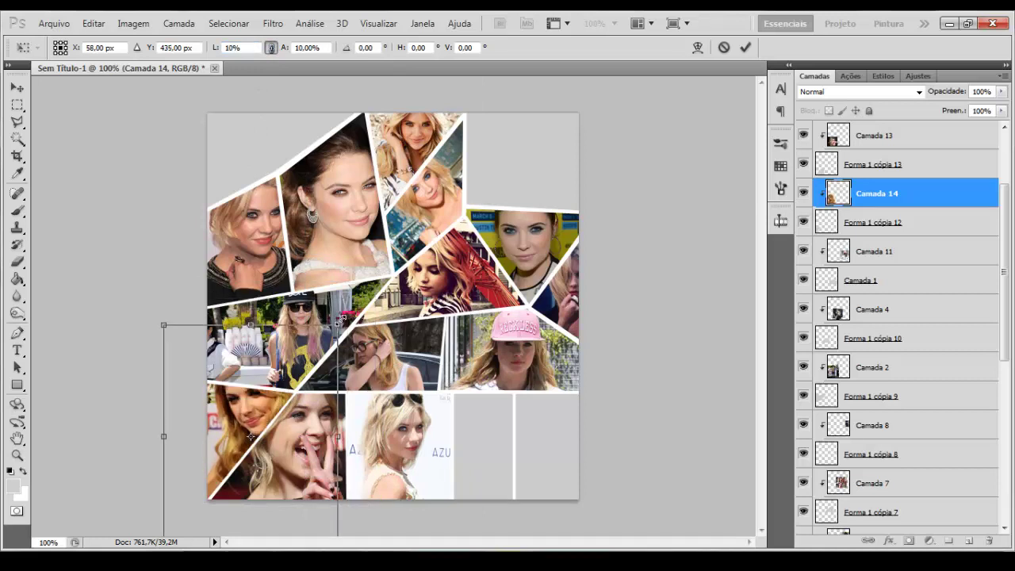
pyautogui.moveTo(341, 319); pyautogui.dragTo(305, 365)
pyautogui.moveTo(266, 433); pyautogui.dragTo(294, 424)
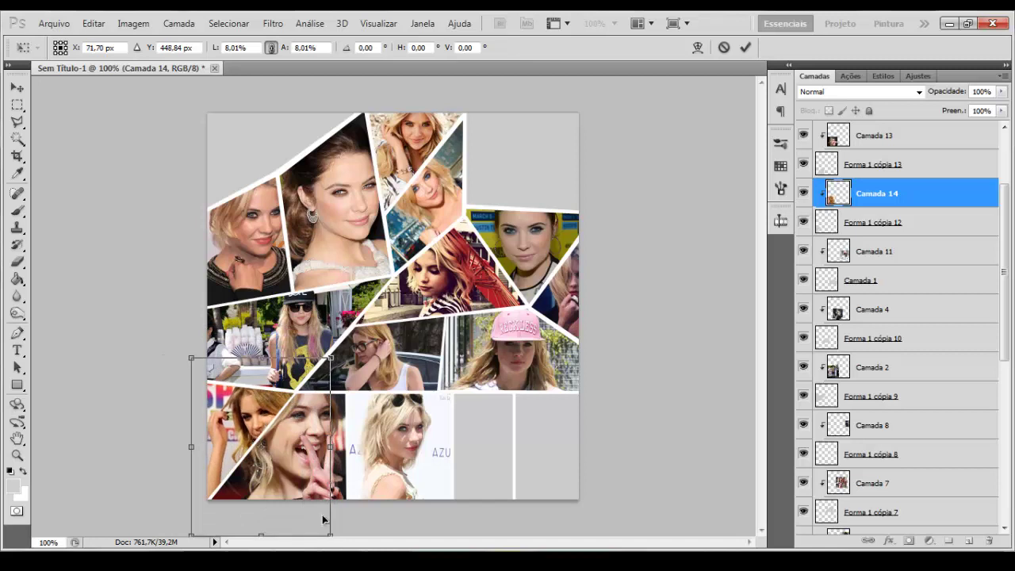
pyautogui.moveTo(329, 533); pyautogui.dragTo(268, 479)
pyautogui.press('Return')
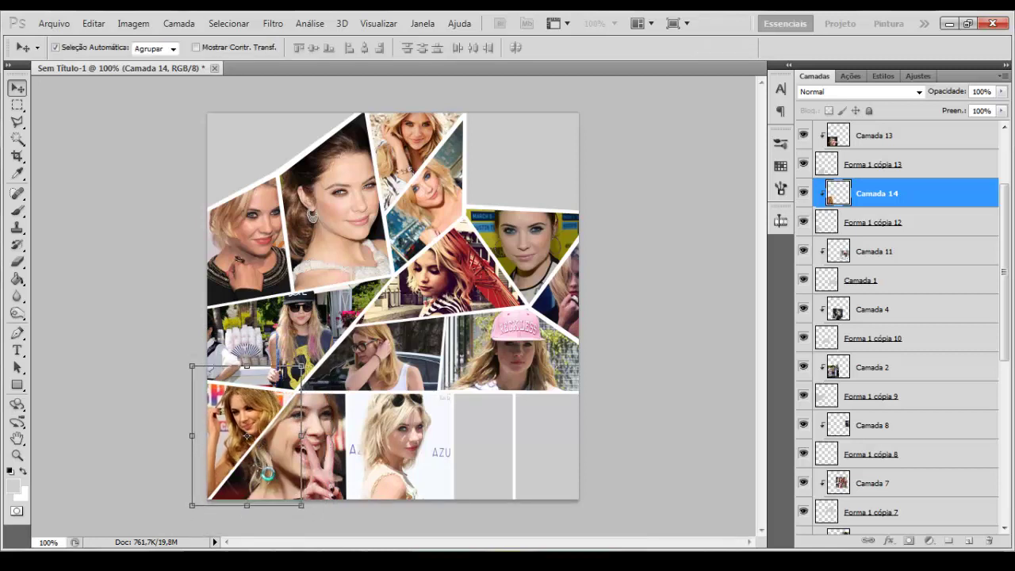
# Switch to the browser, copy the smiling portrait 0350_28429~2.jpg, close its tab and return to Photoshop
pyautogui.click(245, 504)
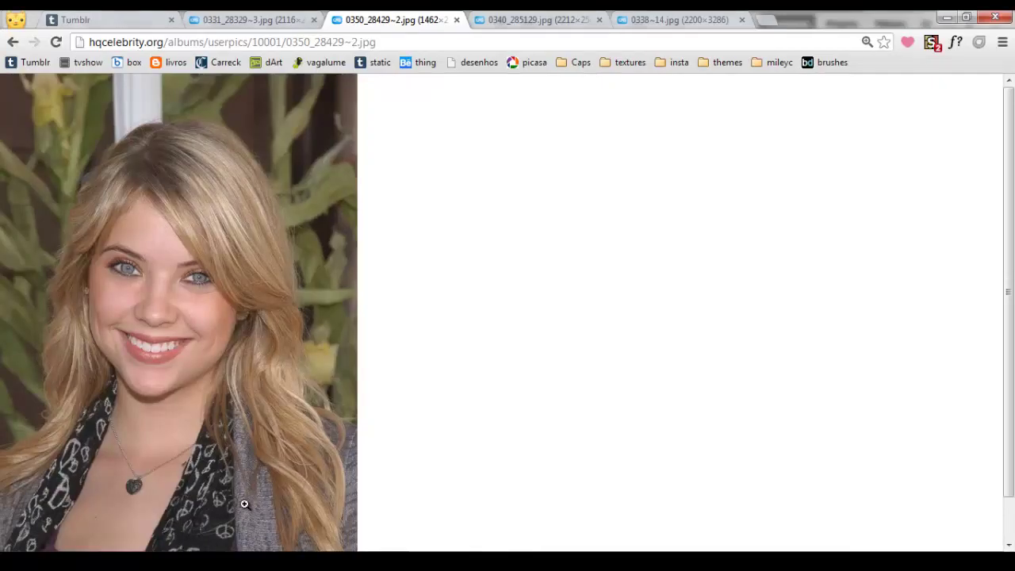
pyautogui.rightClick(188, 293)
pyautogui.click(230, 353)
pyautogui.hotkey('ctrl', 'w')
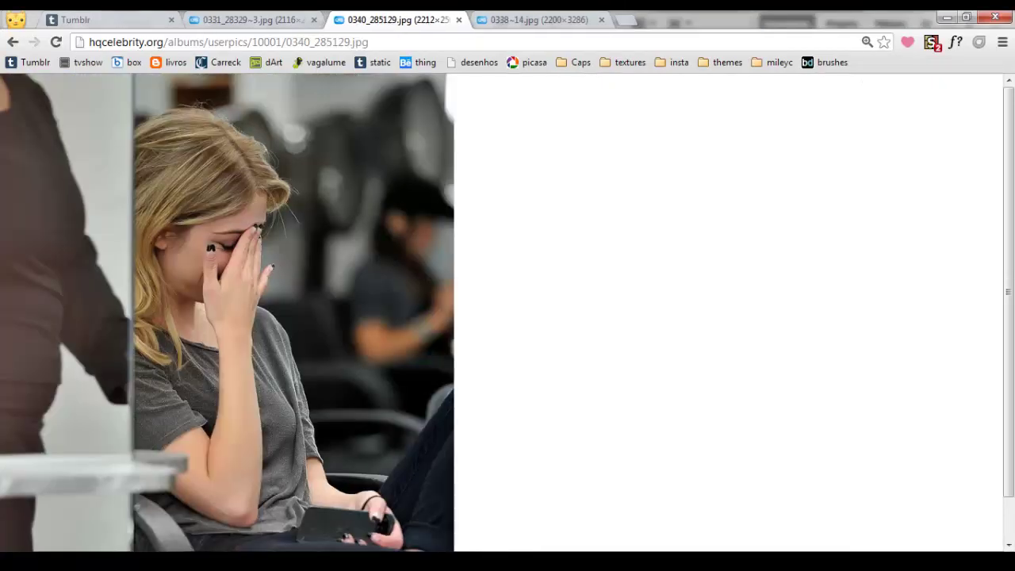
pyautogui.hotkey('alt', 'Tab')
# Paste the smiling portrait above the Forma 1 cópia 15 piece and clip it to that piece
pyautogui.click(486, 446)
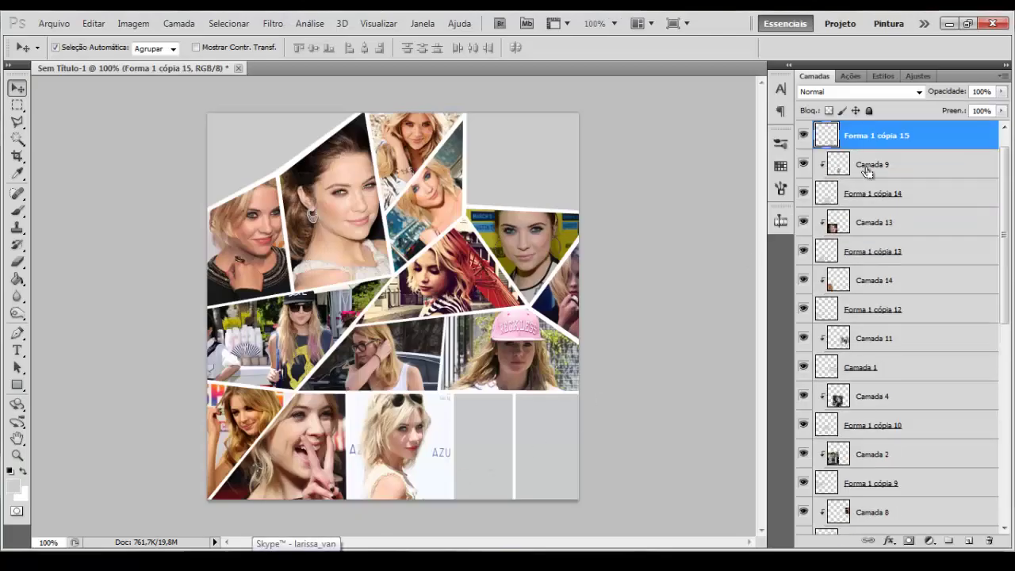
pyautogui.hotkey('ctrl', 'v')
pyautogui.rightClick(900, 135)
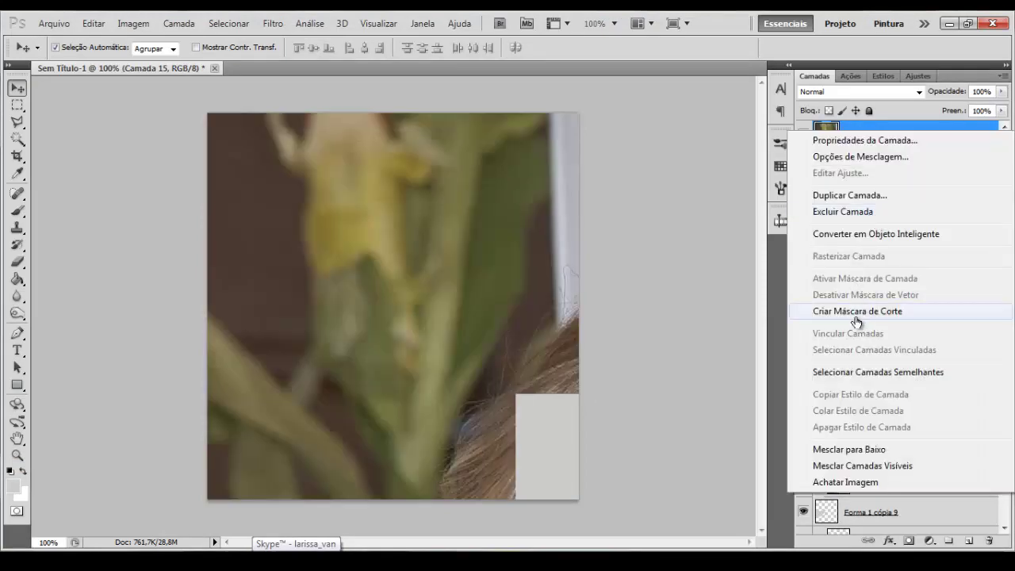
pyautogui.click(856, 312)
# Move the smiling portrait over its piece, scale it proportionally to 10% and shrink it further so the woman fits inside
pyautogui.hotkey('ctrl', 't')
pyautogui.moveTo(671, 506); pyautogui.dragTo(439, 124)
pyautogui.moveTo(508, 383); pyautogui.dragTo(525, 447)
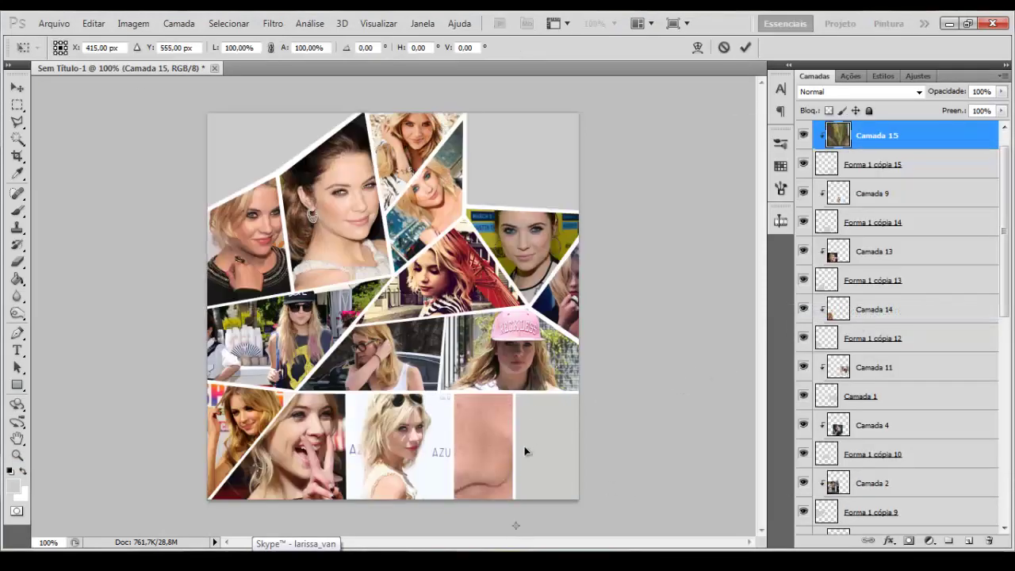
pyautogui.moveTo(477, 376); pyautogui.dragTo(471, 337)
pyautogui.doubleClick(251, 48)
pyautogui.write('10')
pyautogui.click(271, 48)
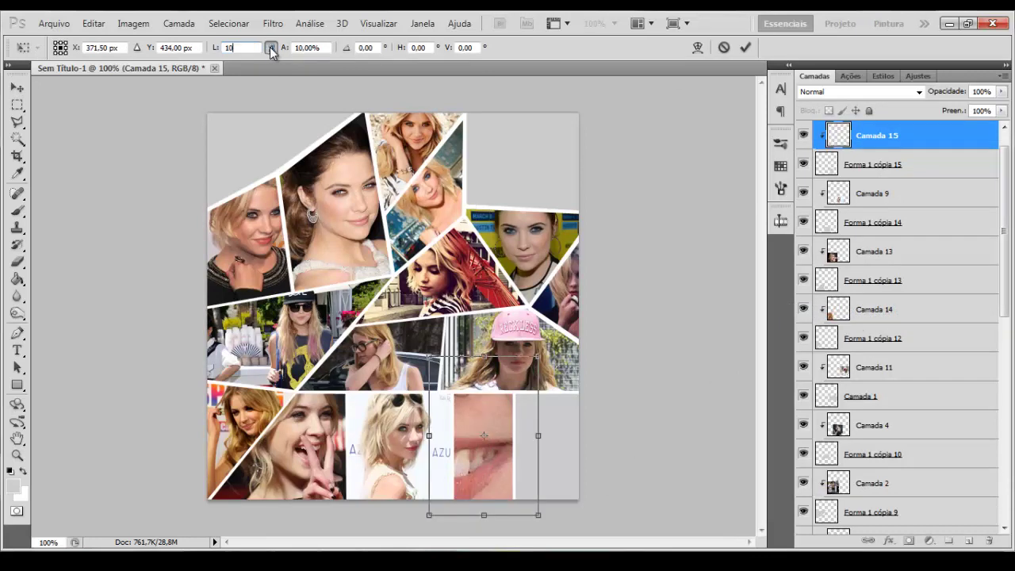
pyautogui.moveTo(537, 360); pyautogui.dragTo(509, 400)
pyautogui.press('Return')
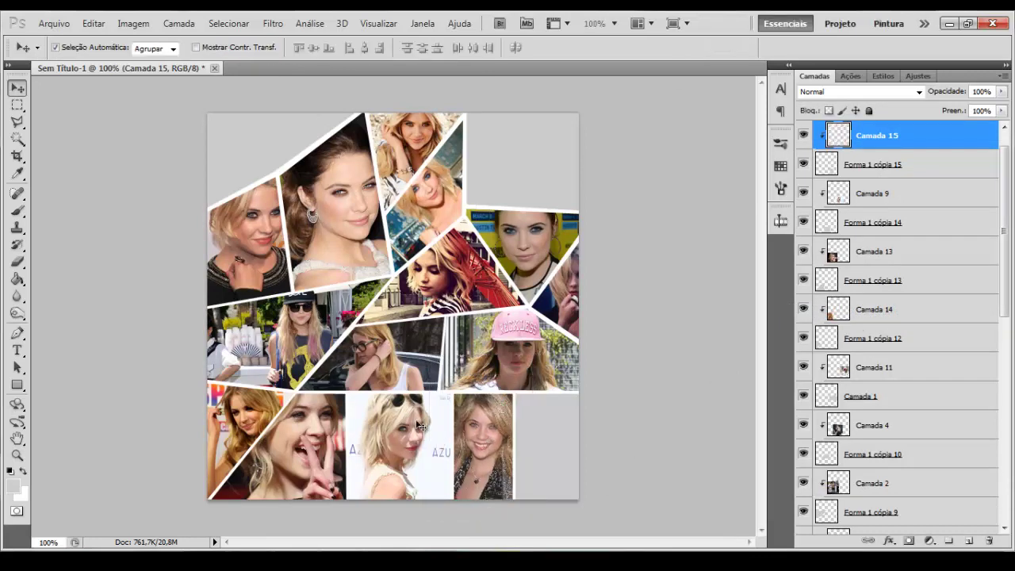
# Copy 0340_285129.jpg from the browser, close its tab, and select the empty Forma 1 cópia 4 piece in Photoshop
pyautogui.click(220, 562)
pyautogui.rightClick(287, 234)
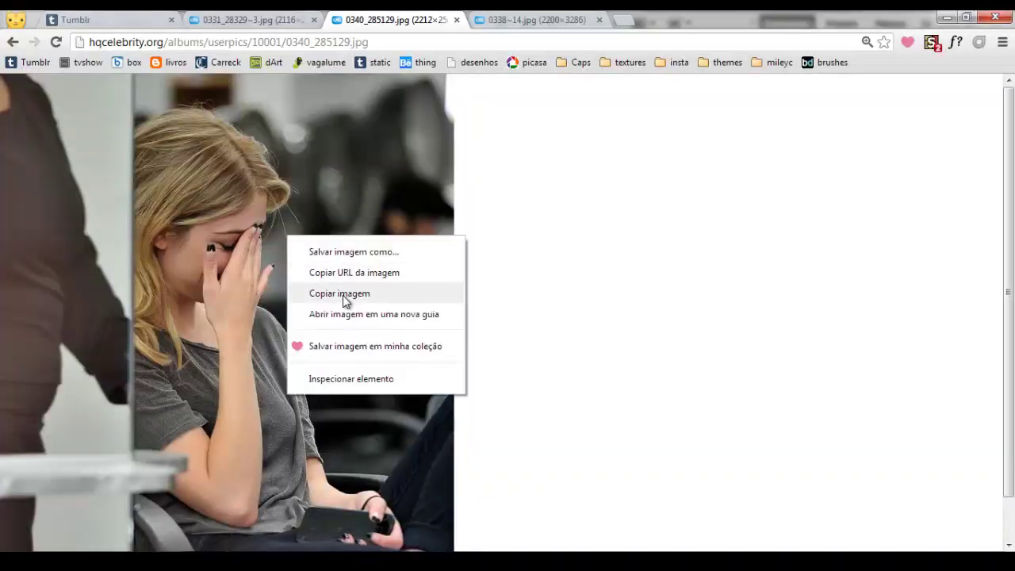
pyautogui.click(344, 294)
pyautogui.hotkey('ctrl', 'w')
pyautogui.hotkey('alt', 'Tab')
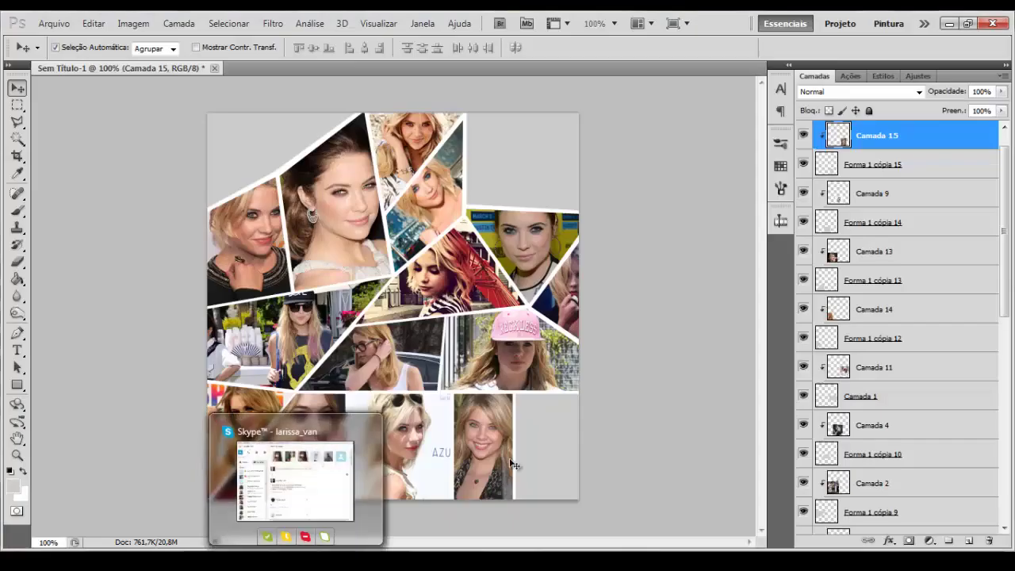
pyautogui.click(539, 180)
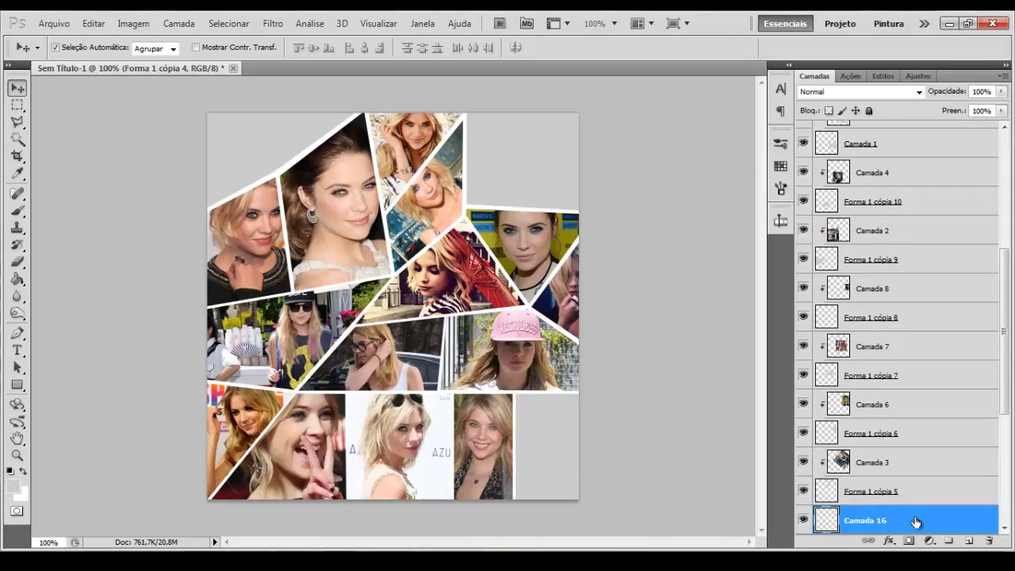
# Paste the copied photo above the Forma 1 cópia 4 piece and clip it to that piece
pyautogui.hotkey('ctrl', 'v')
pyautogui.rightClick(915, 520)
pyautogui.click(825, 329)
# Scale the Camada 16 photo proportionally to 10% and position it so the woman covering her face fills the upper-right piece
pyautogui.hotkey('ctrl', 't')
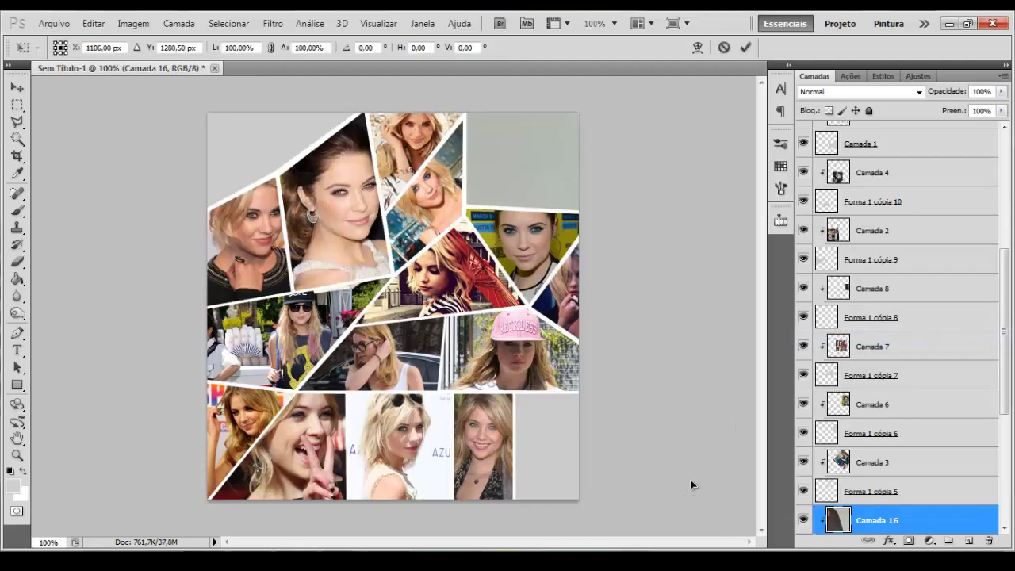
pyautogui.moveTo(692, 484); pyautogui.dragTo(218, 437)
pyautogui.moveTo(634, 428); pyautogui.dragTo(497, 154)
pyautogui.doubleClick(252, 46)
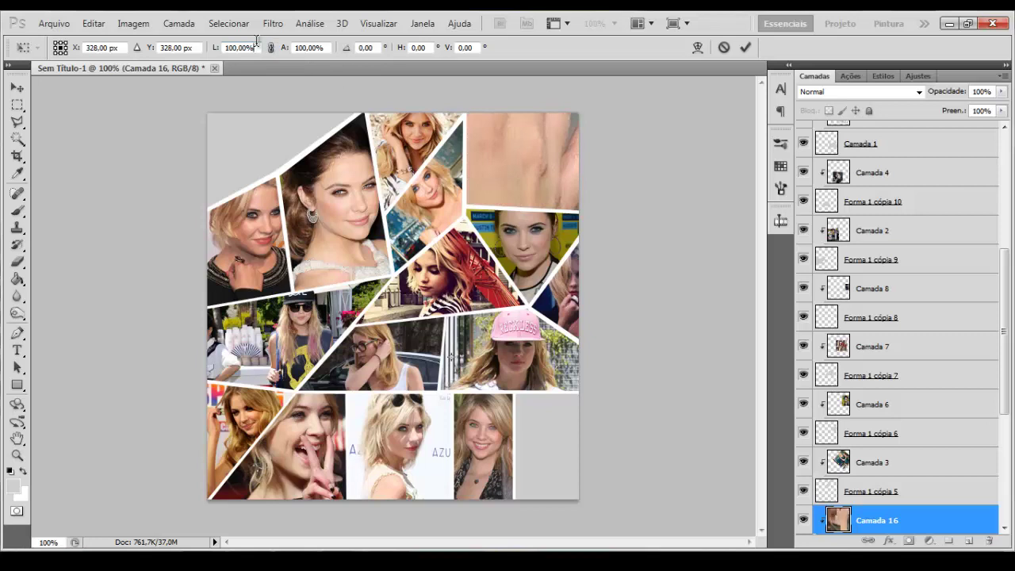
pyautogui.write('10')
pyautogui.click(270, 49)
pyautogui.moveTo(484, 402); pyautogui.dragTo(564, 224)
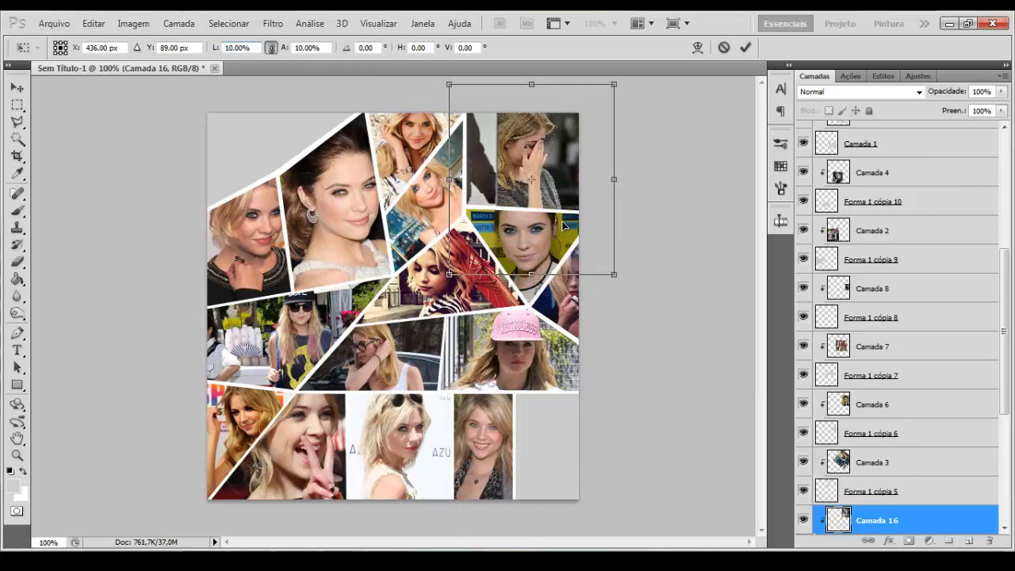
pyautogui.press('Return')
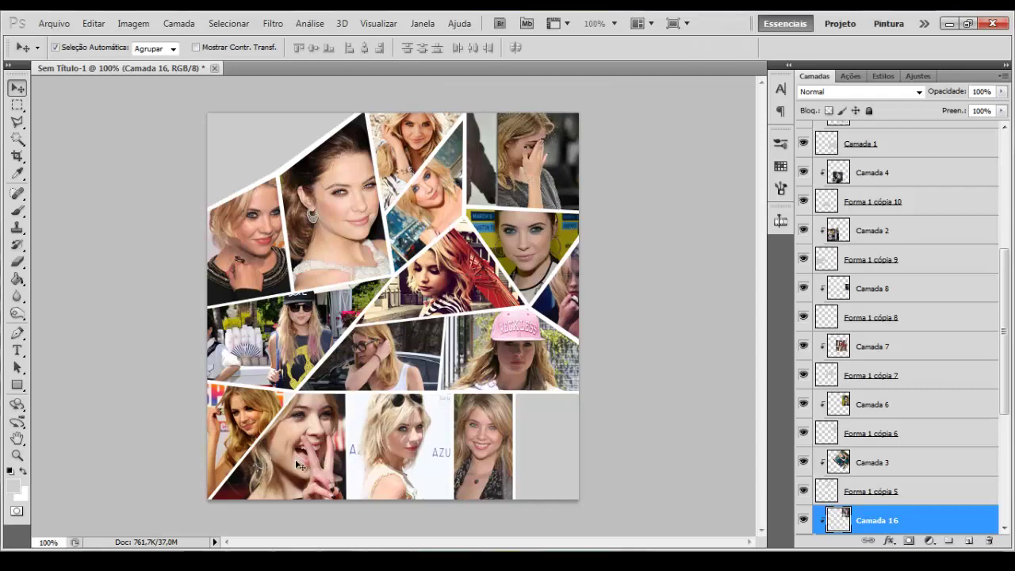
# Copy 0338~14.jpg from the browser, return to Photoshop and select the empty upper-left Forma 1 piece
pyautogui.hotkey('alt', 'Tab')
pyautogui.rightClick(188, 230)
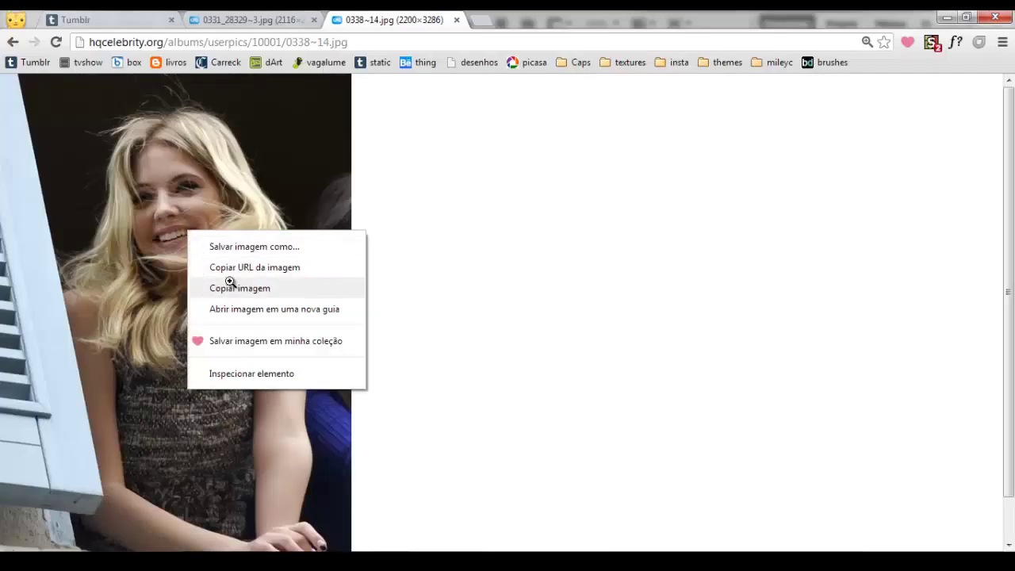
pyautogui.click(229, 285)
pyautogui.hotkey('alt', 'Tab')
pyautogui.click(245, 163)
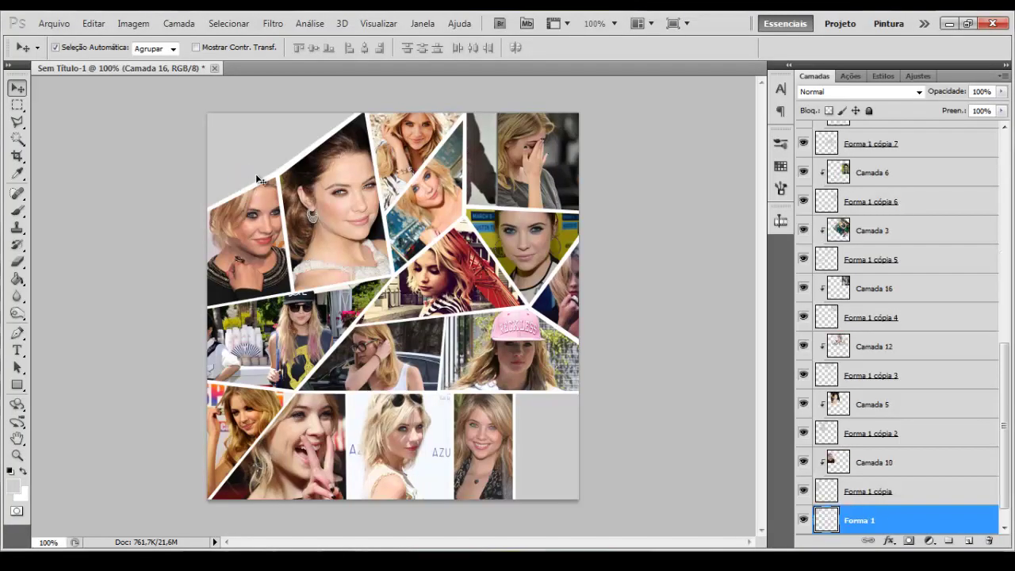
# Paste the 0338~14.jpg photo above the Forma 1 piece and clip it to that piece
pyautogui.hotkey('ctrl', 'v')
pyautogui.rightClick(906, 512)
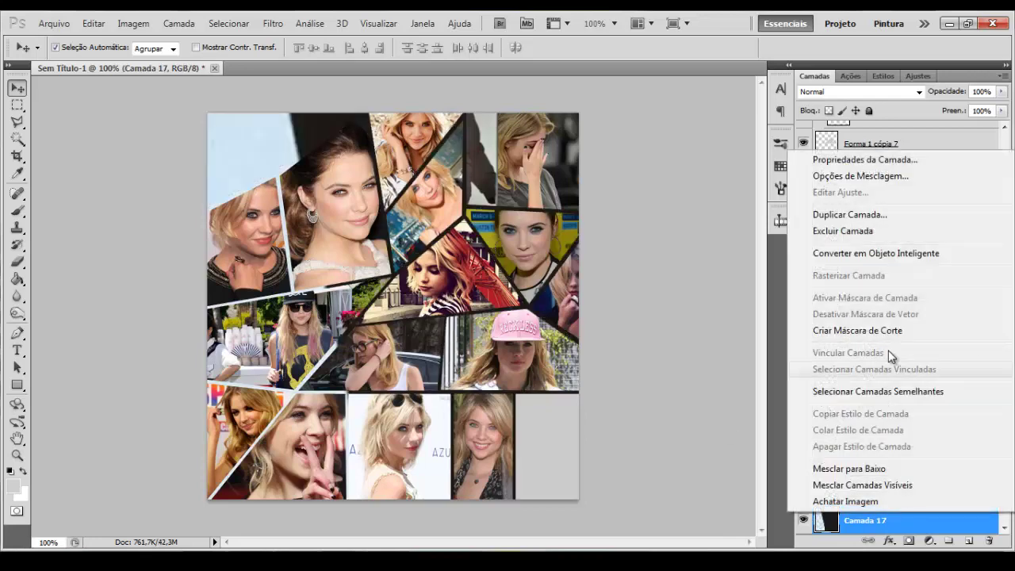
pyautogui.click(884, 331)
# Scale the Camada 17 photo proportionally to 10%, shrink it further to about 9.6% and position it in the upper-left piece
pyautogui.hotkey('ctrl', 't')
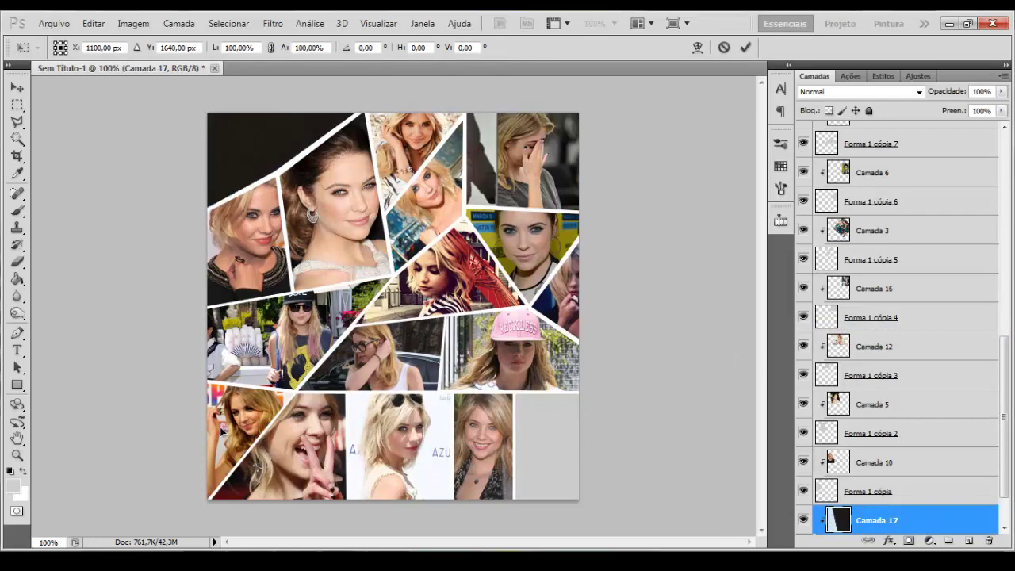
pyautogui.moveTo(538, 420); pyautogui.dragTo(414, 168)
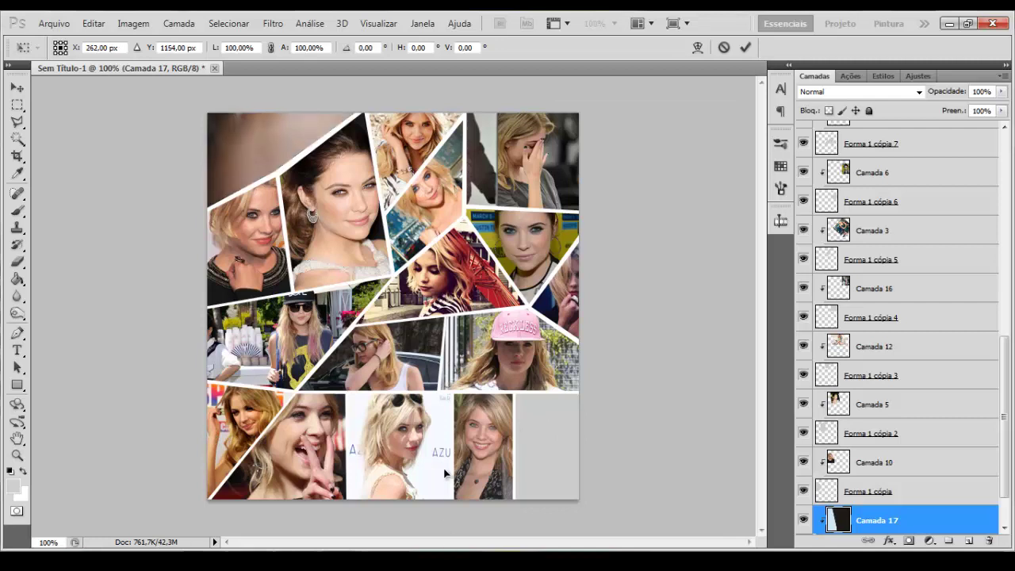
pyautogui.moveTo(380, 294); pyautogui.dragTo(376, 197)
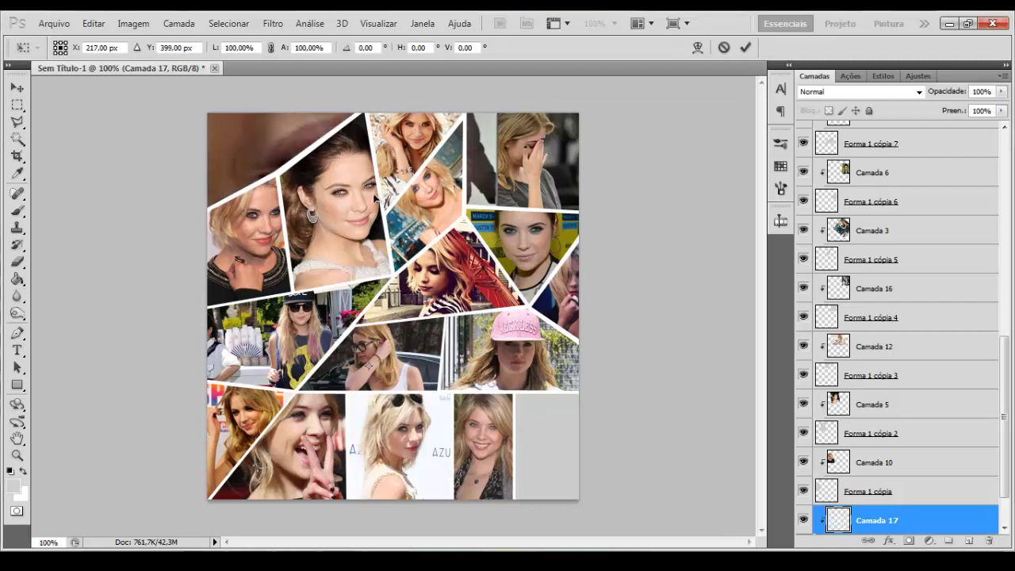
pyautogui.doubleClick(255, 47)
pyautogui.write('10')
pyautogui.click(270, 47)
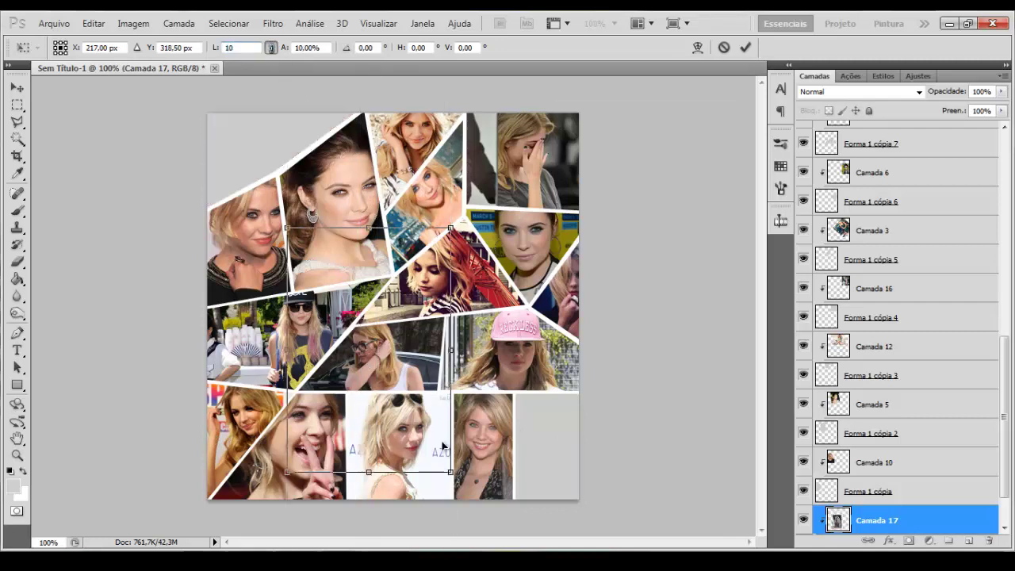
pyautogui.moveTo(344, 278); pyautogui.dragTo(359, 309)
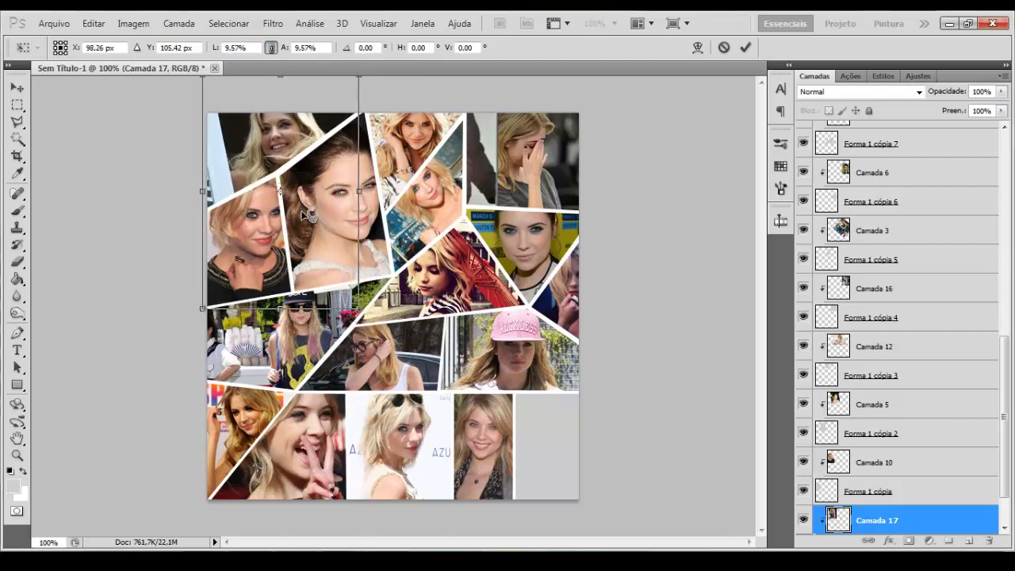
pyautogui.press('Return')
# Switch to the browser, close the 0338~14.jpg tab, copy the sunglasses photo 0331_28329~3.jpg and return to Photoshop
pyautogui.click(211, 559)
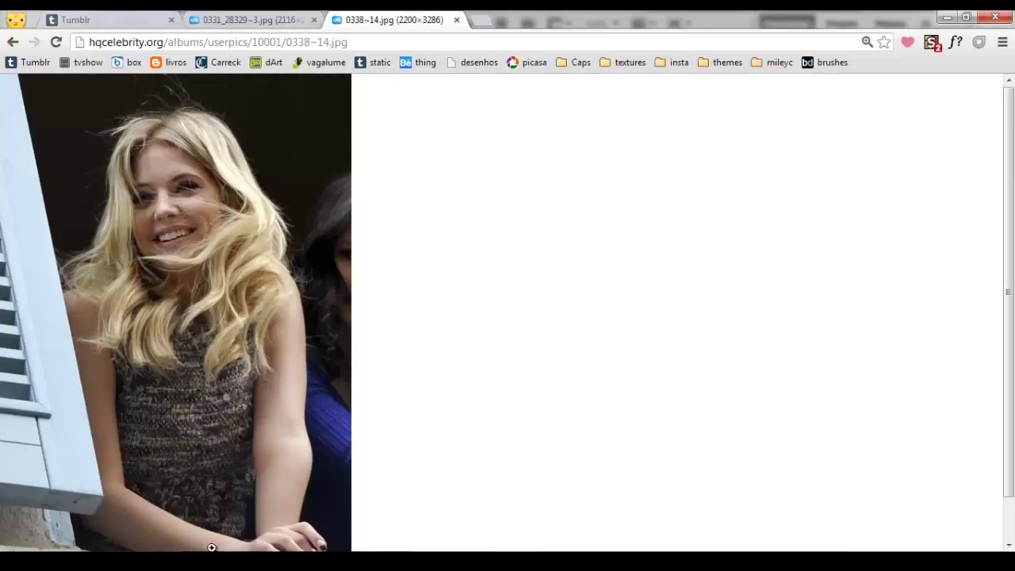
pyautogui.hotkey('ctrl', 'w')
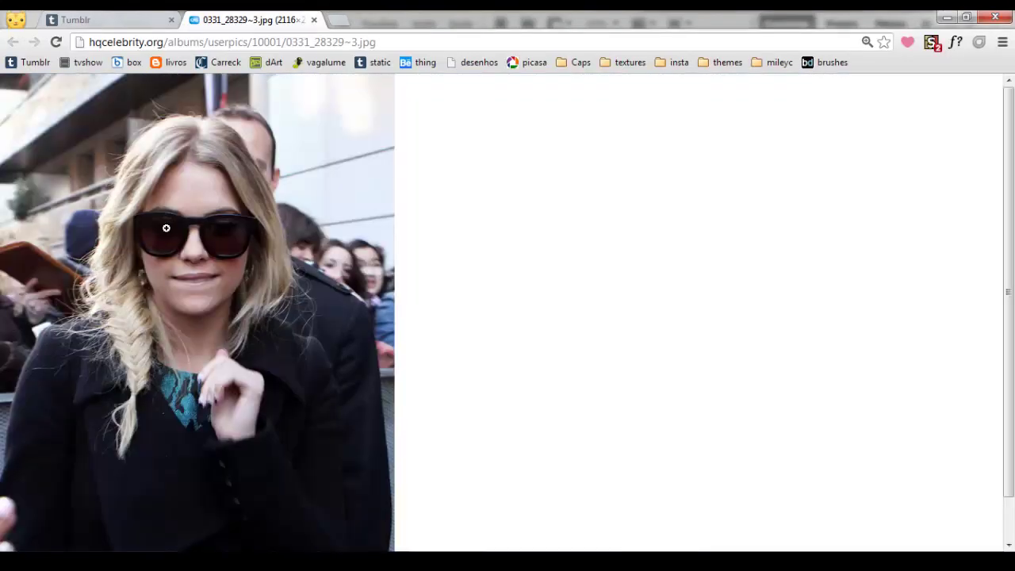
pyautogui.rightClick(165, 228)
pyautogui.click(223, 287)
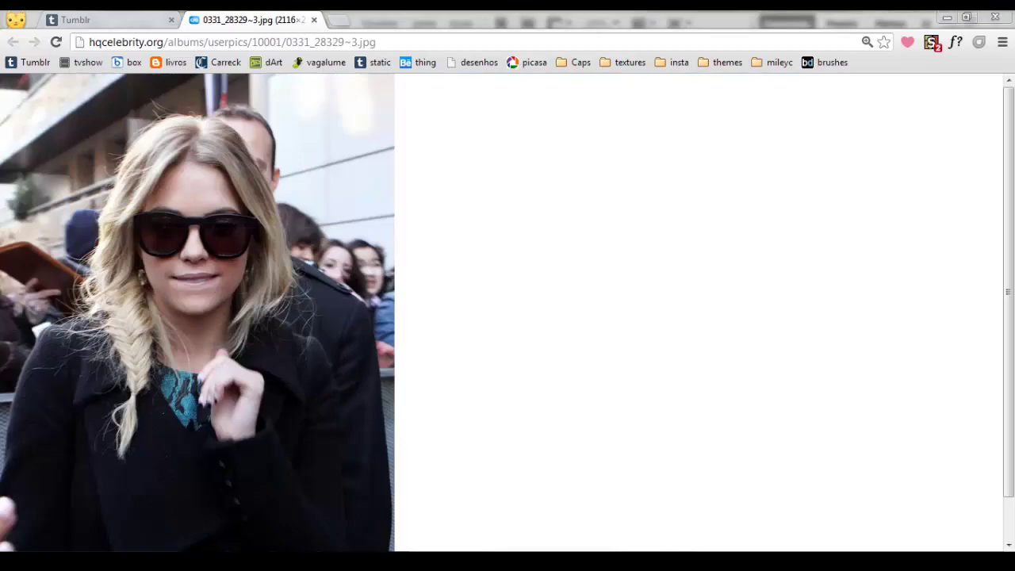
pyautogui.hotkey('alt', 'Tab')
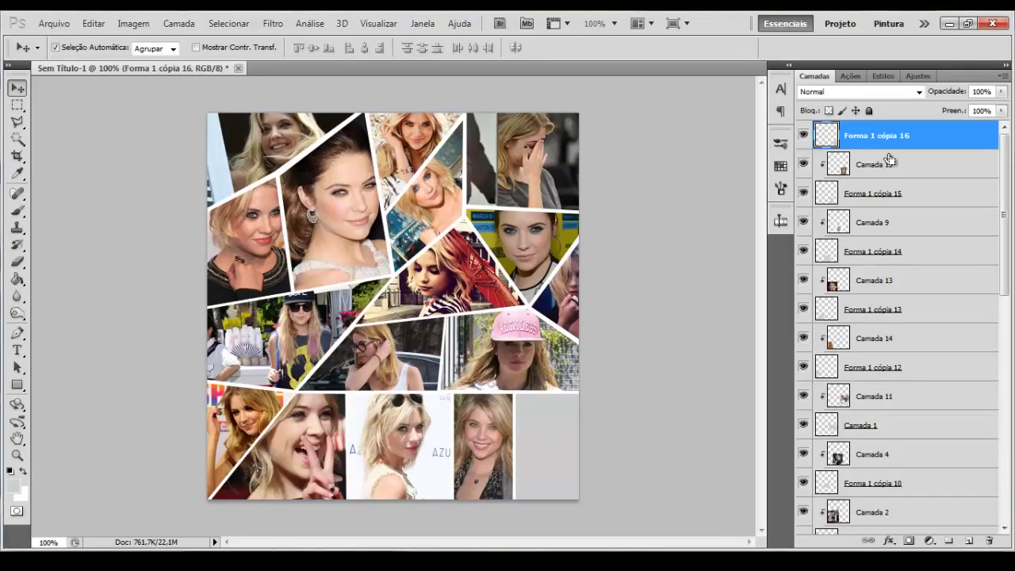
# Paste the sunglasses photo above the Forma 1 cópia 16 piece and clip it to that piece
pyautogui.hotkey('ctrl', 'v')
pyautogui.rightClick(912, 141)
pyautogui.click(878, 320)
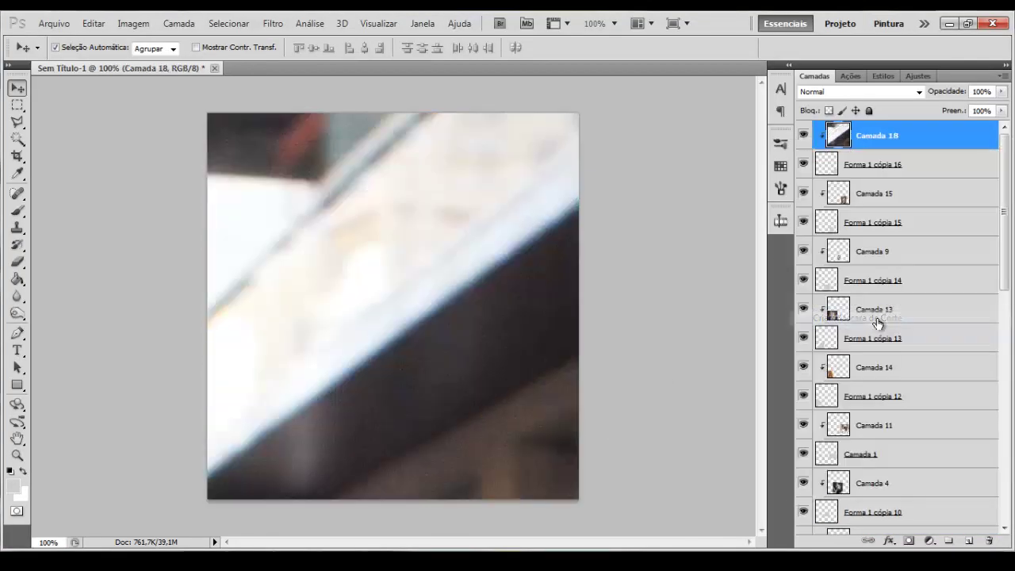
# Scale the sunglasses photo proportionally to 10%, shrink it further to about 9.4% and position it in the lower-right piece
pyautogui.hotkey('ctrl', 't')
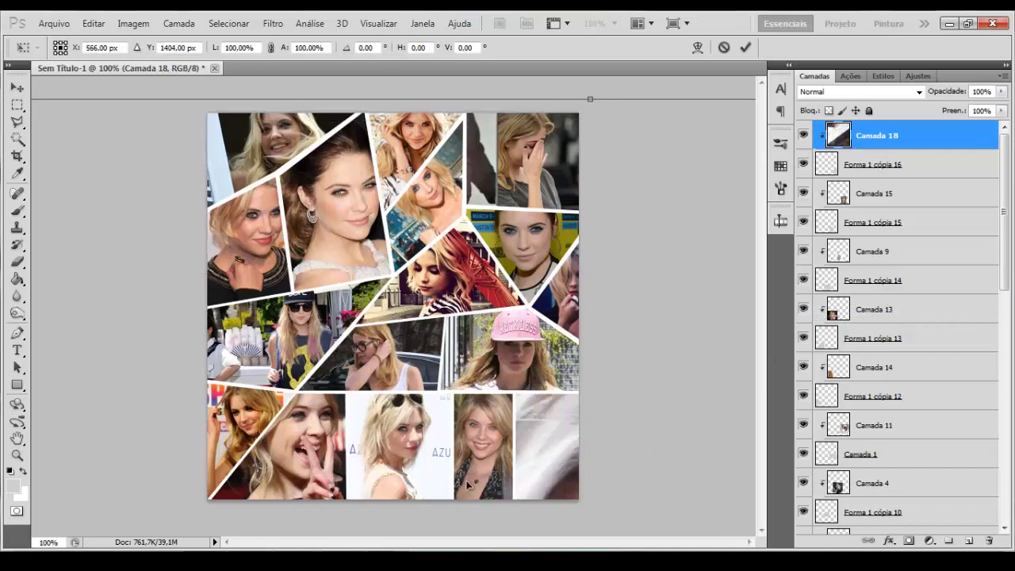
pyautogui.moveTo(588, 507); pyautogui.dragTo(584, 150)
pyautogui.moveTo(589, 455); pyautogui.dragTo(591, 173)
pyautogui.moveTo(568, 514); pyautogui.dragTo(344, 120)
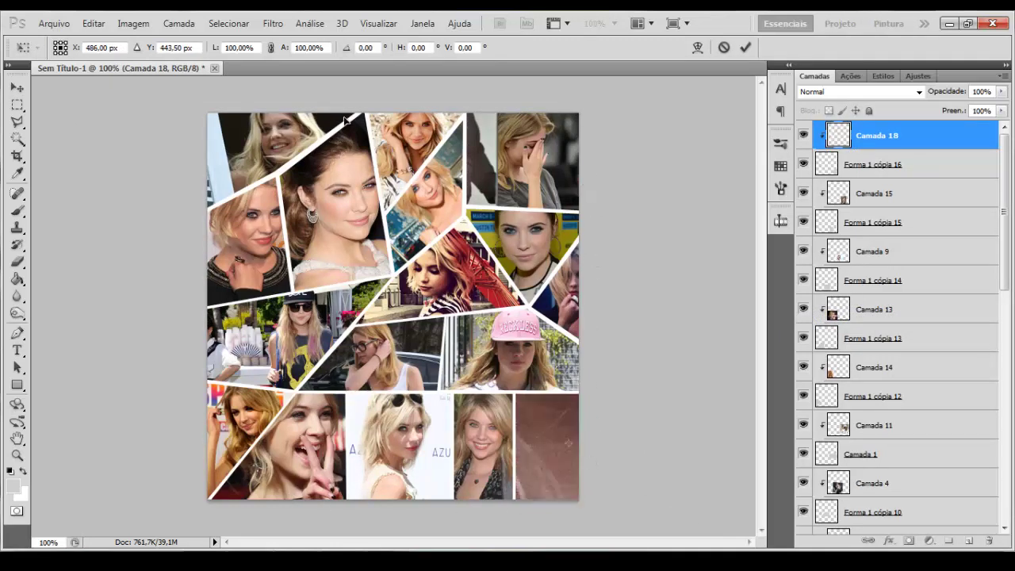
pyautogui.doubleClick(256, 47)
pyautogui.write('10')
pyautogui.click(271, 49)
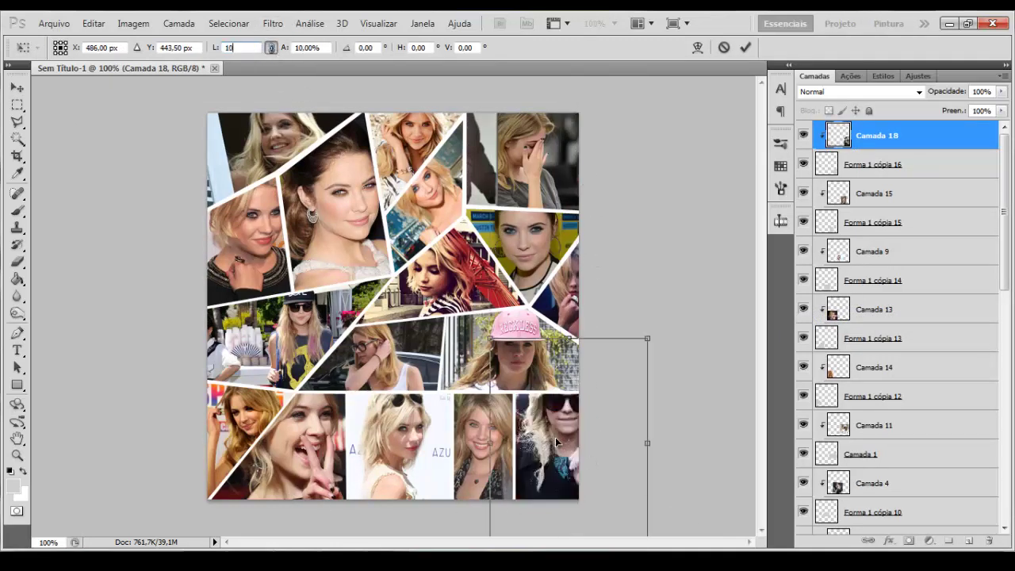
pyautogui.moveTo(646, 336); pyautogui.dragTo(639, 336)
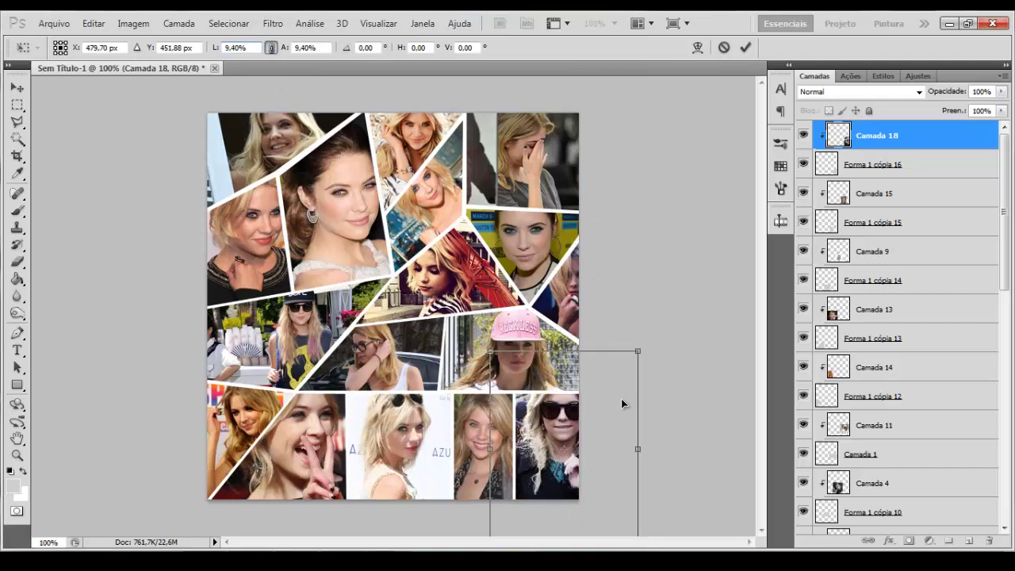
pyautogui.moveTo(623, 388); pyautogui.dragTo(622, 394)
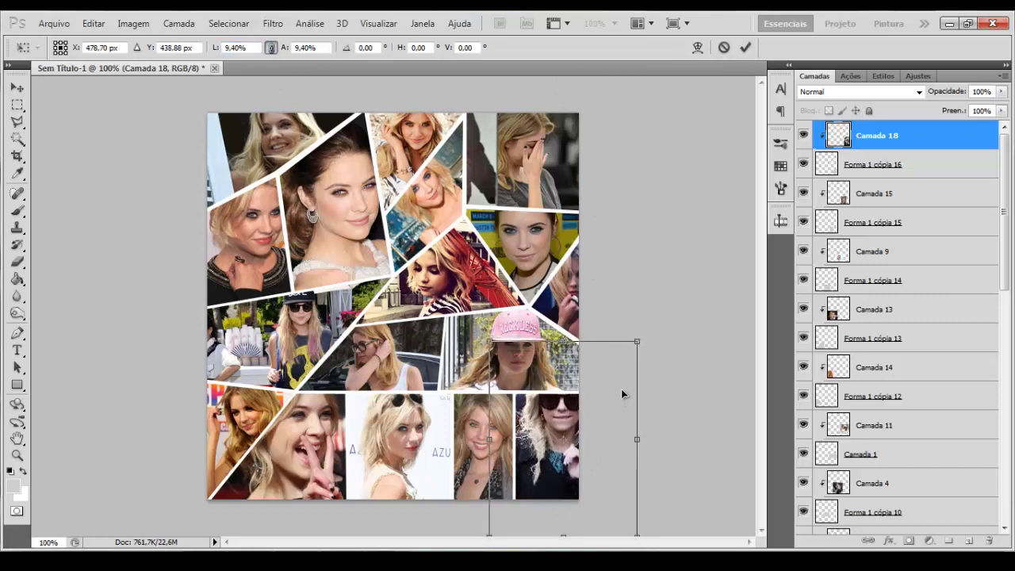
pyautogui.press('Return')
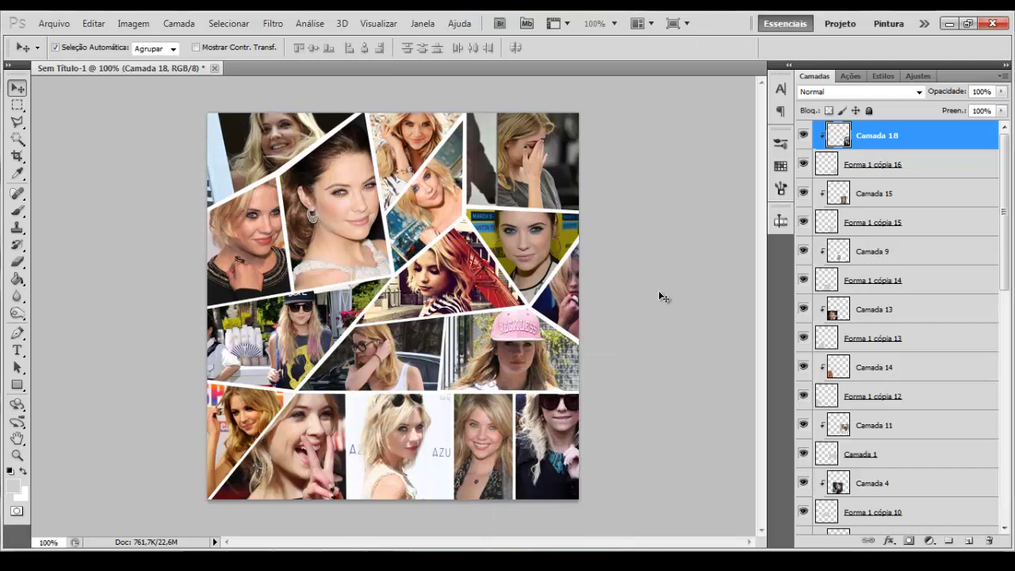
# Open the 1004aj PSD file from the artjunkpsds folder
pyautogui.click(504, 373)
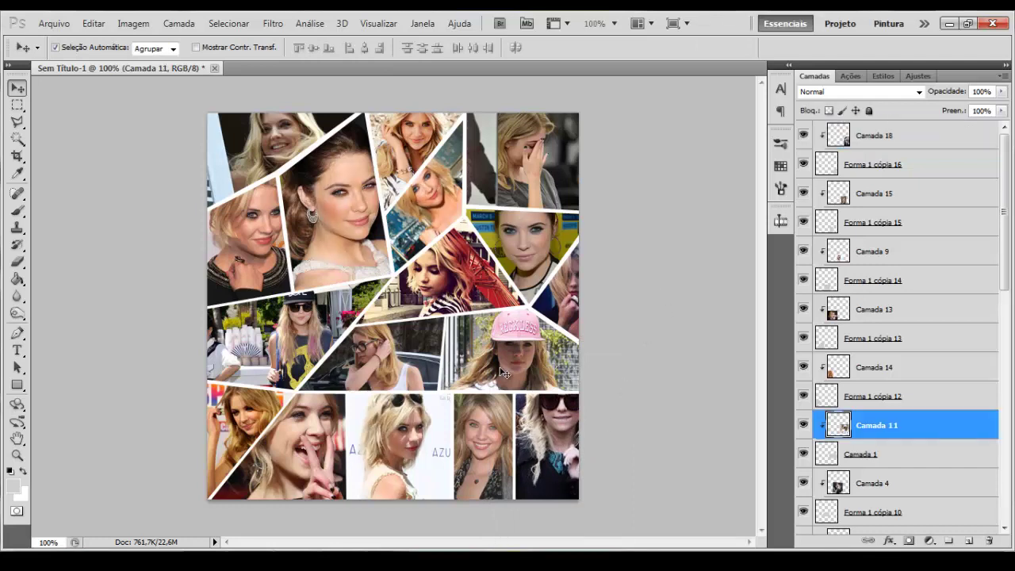
pyautogui.click(50, 25)
pyautogui.click(71, 50)
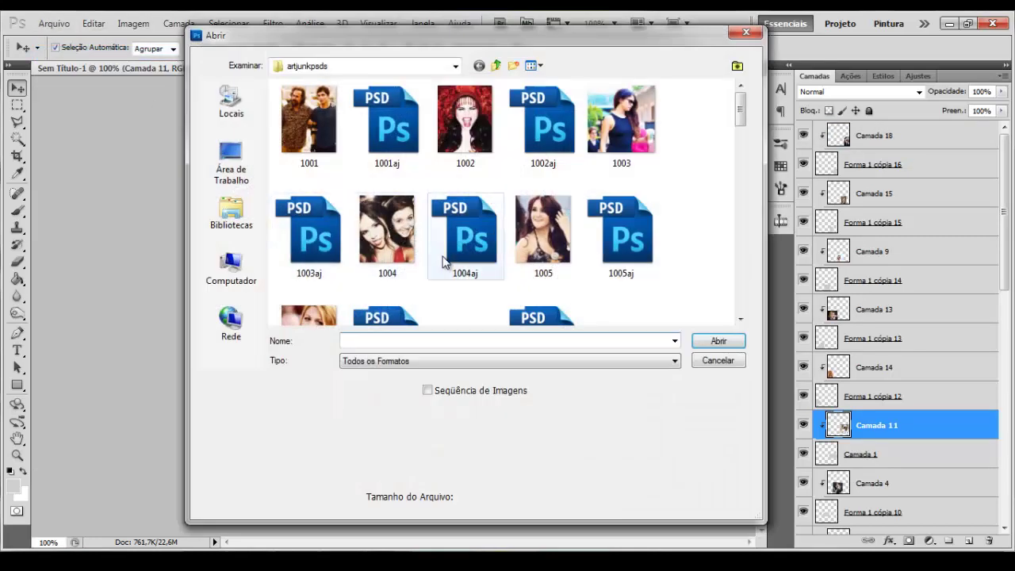
pyautogui.doubleClick(449, 251)
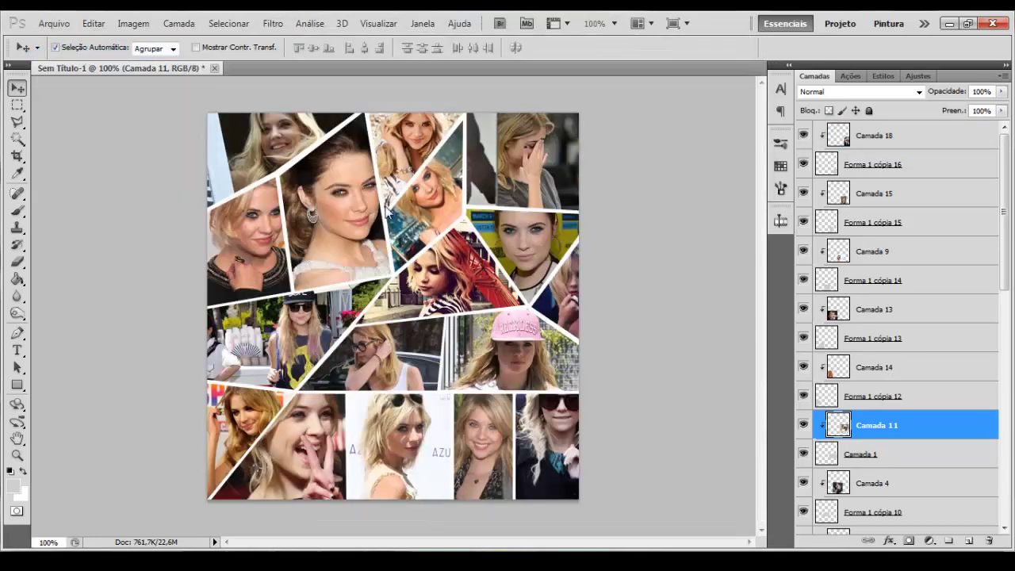
# Copy the 1004 ARTJUNKPSDS group from 1004aj.psd into the collage above Camada 18 and close the source file
pyautogui.click(174, 67)
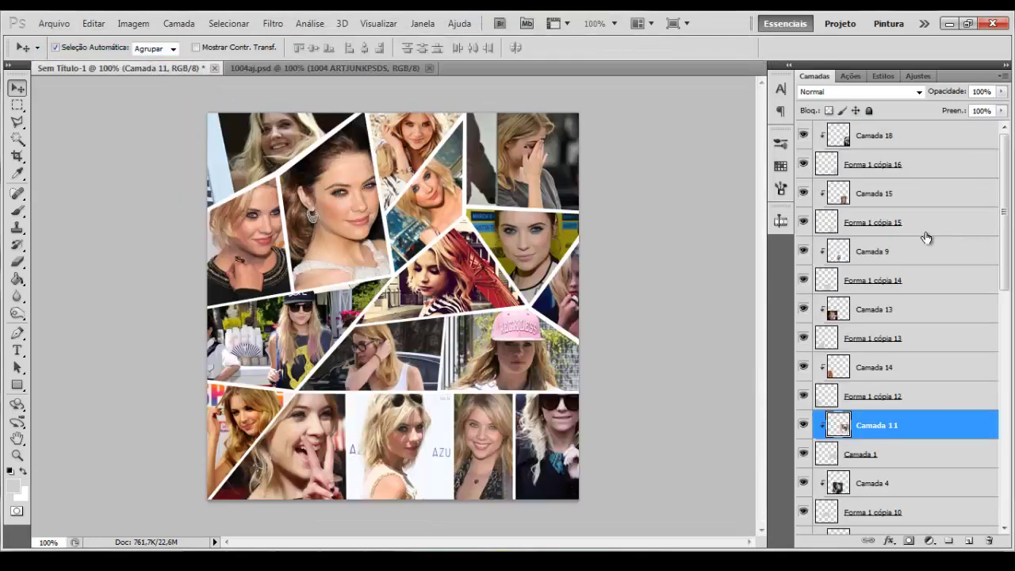
pyautogui.click(905, 140)
pyautogui.moveTo(274, 69); pyautogui.dragTo(272, 121)
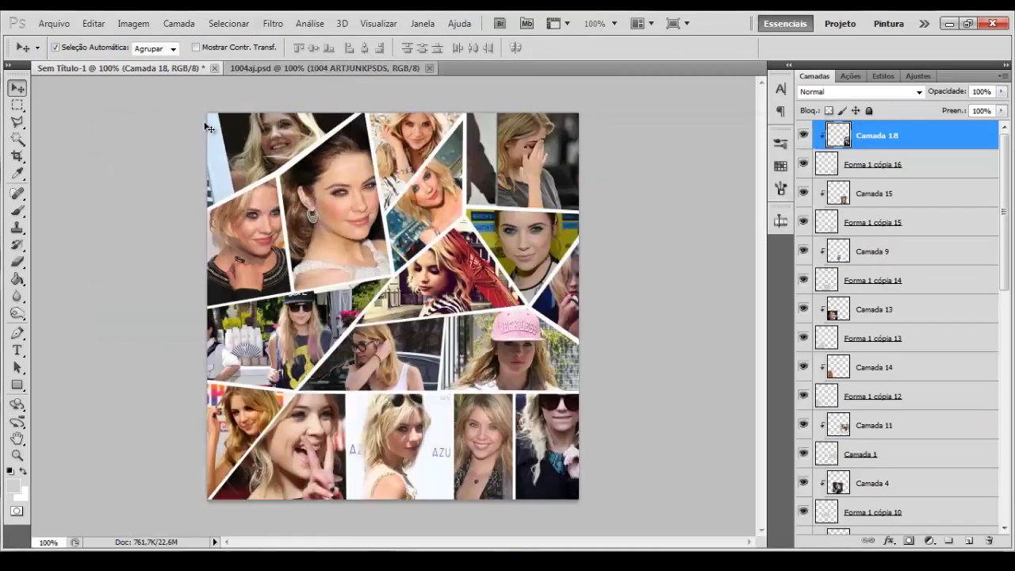
pyautogui.moveTo(907, 127); pyautogui.dragTo(570, 194)
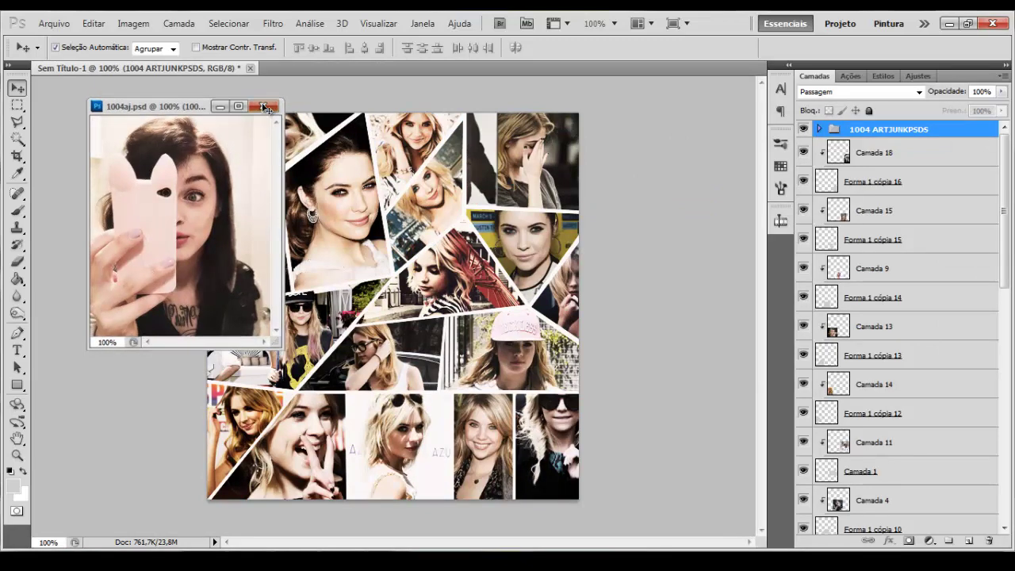
pyautogui.click(263, 106)
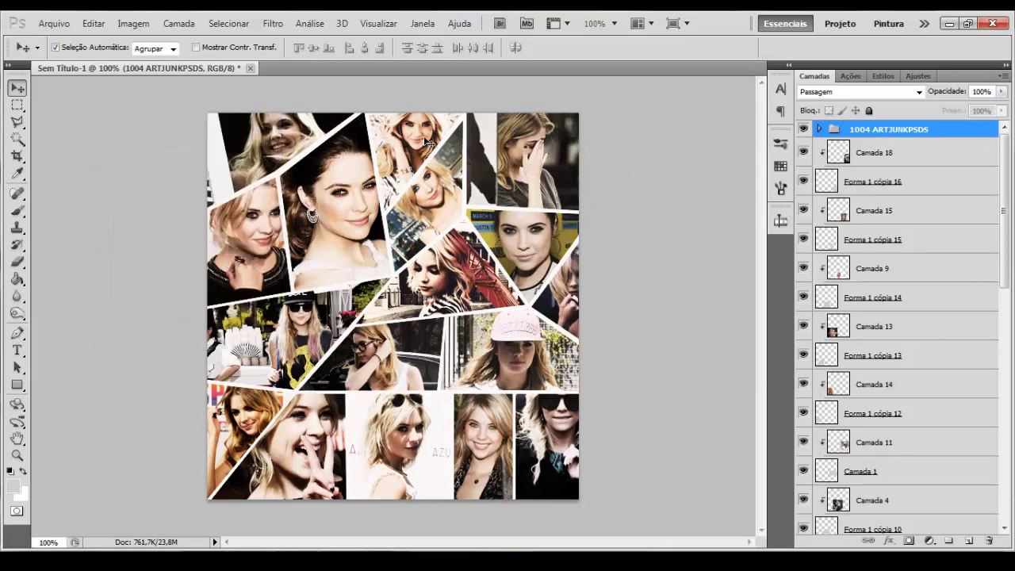
# Add a gradient fill layer above Camada 18 using a white-to-transparent gradient
pyautogui.click(935, 153)
pyautogui.click(929, 541)
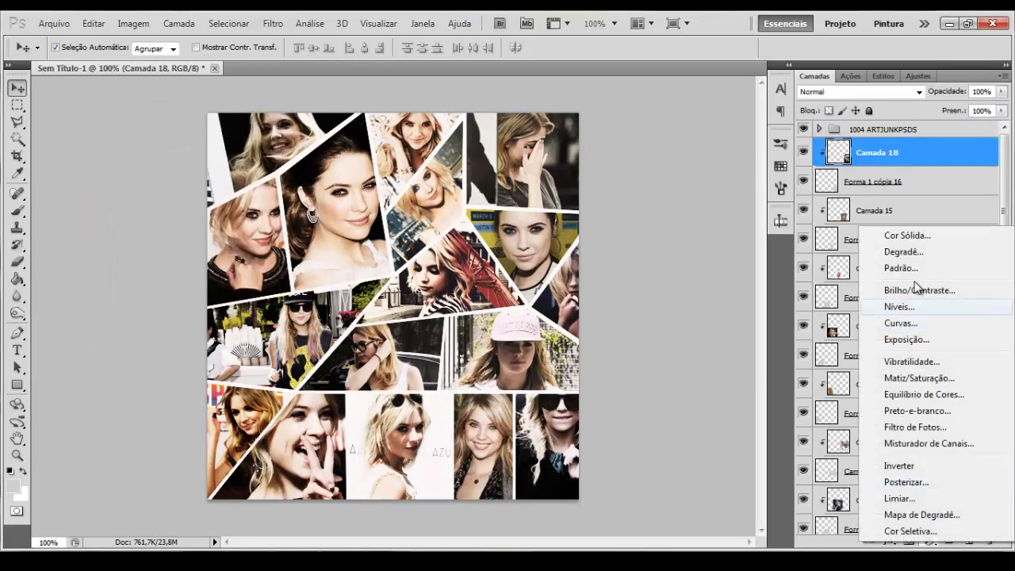
pyautogui.click(876, 250)
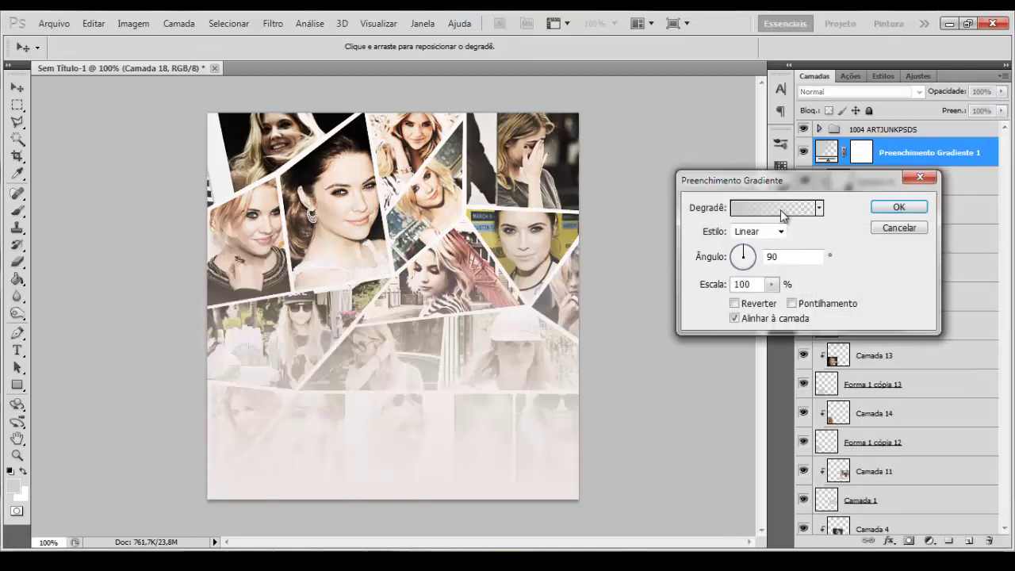
pyautogui.click(776, 207)
pyautogui.click(689, 211)
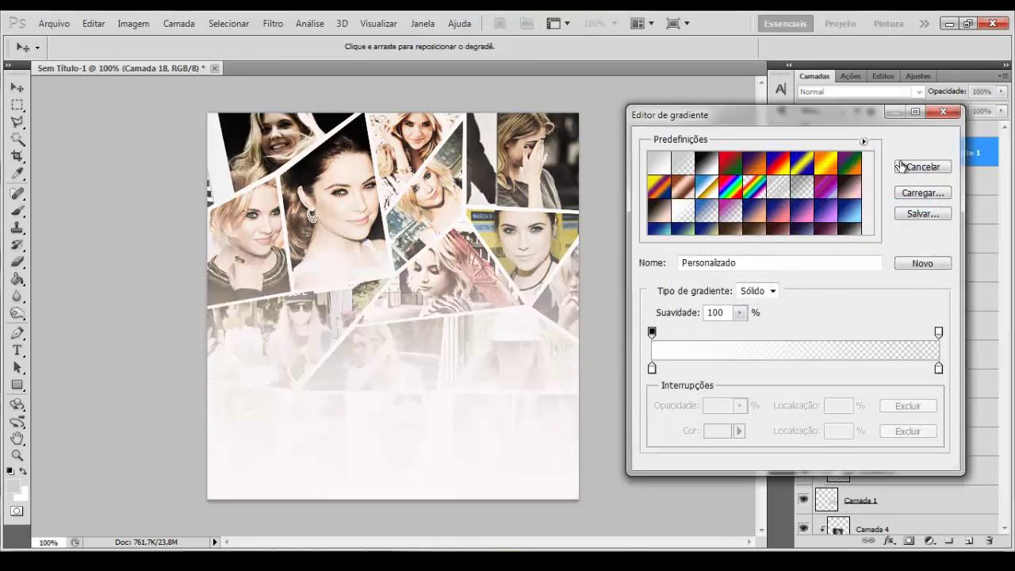
pyautogui.click(922, 146)
# Make the gradient fill radial and reversed, with a scale of 150% and an angle of 49.76°
pyautogui.click(781, 231)
pyautogui.click(773, 258)
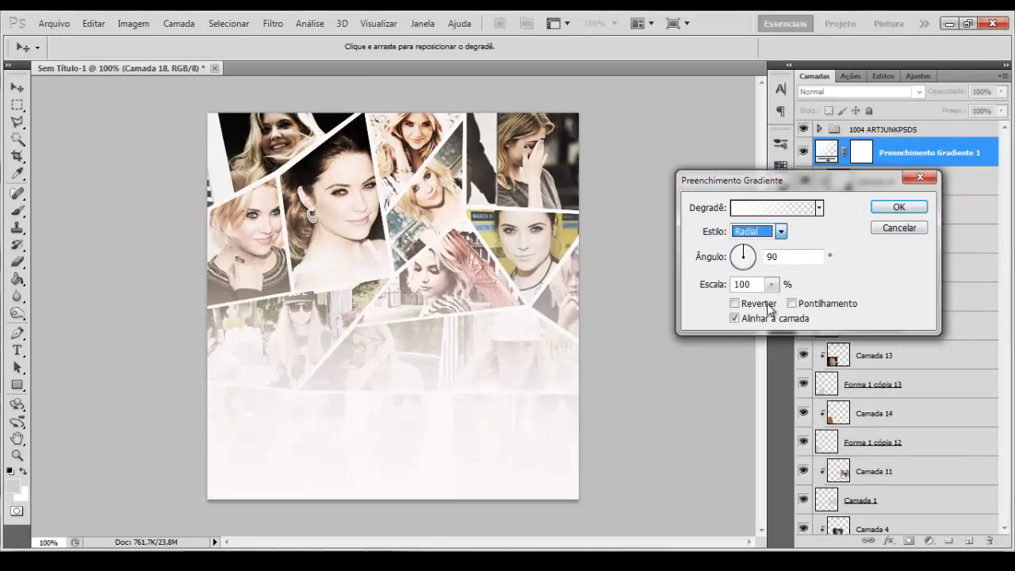
pyautogui.click(761, 304)
pyautogui.click(774, 285)
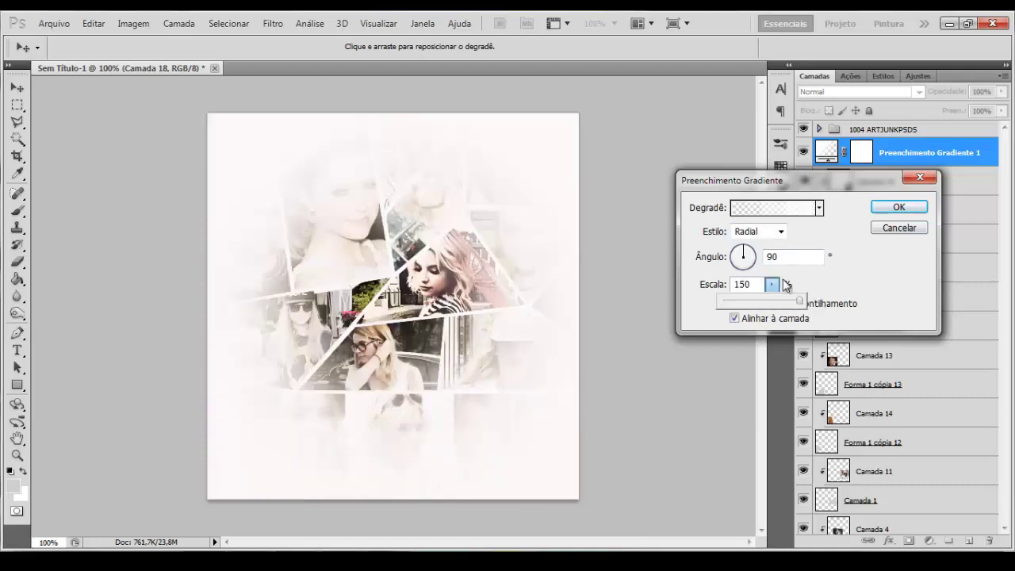
pyautogui.click(751, 251)
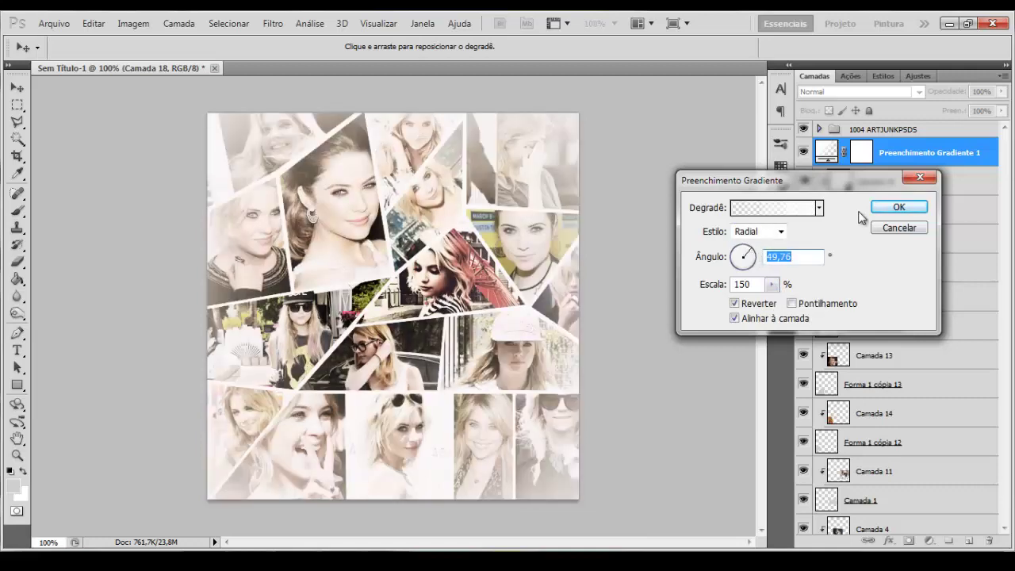
pyautogui.click(896, 206)
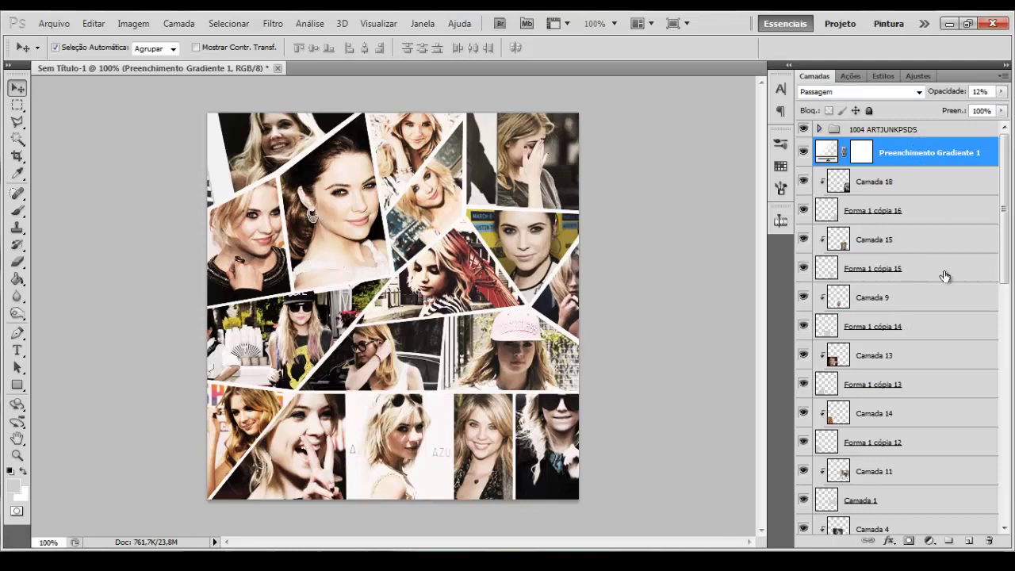
# Flatten the collage into a single background layer
pyautogui.click(935, 130)
pyautogui.scroll(-10, 927, 458)
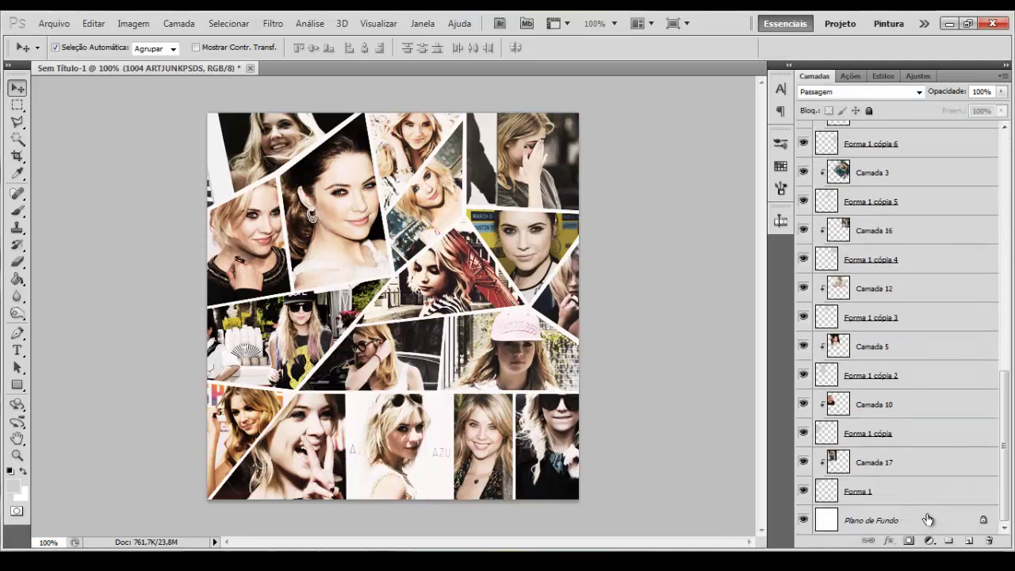
pyautogui.rightClick(930, 520)
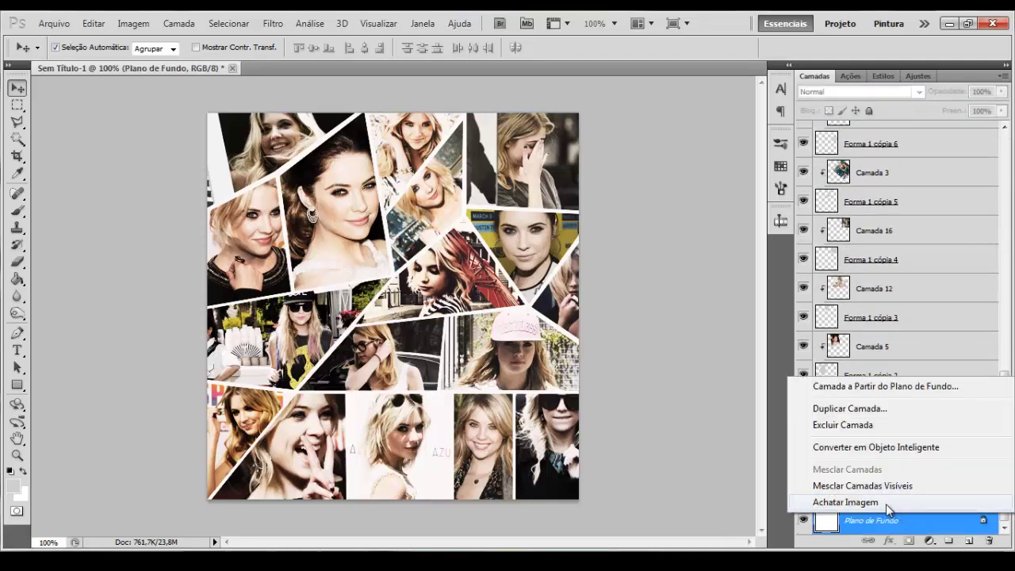
pyautogui.click(886, 504)
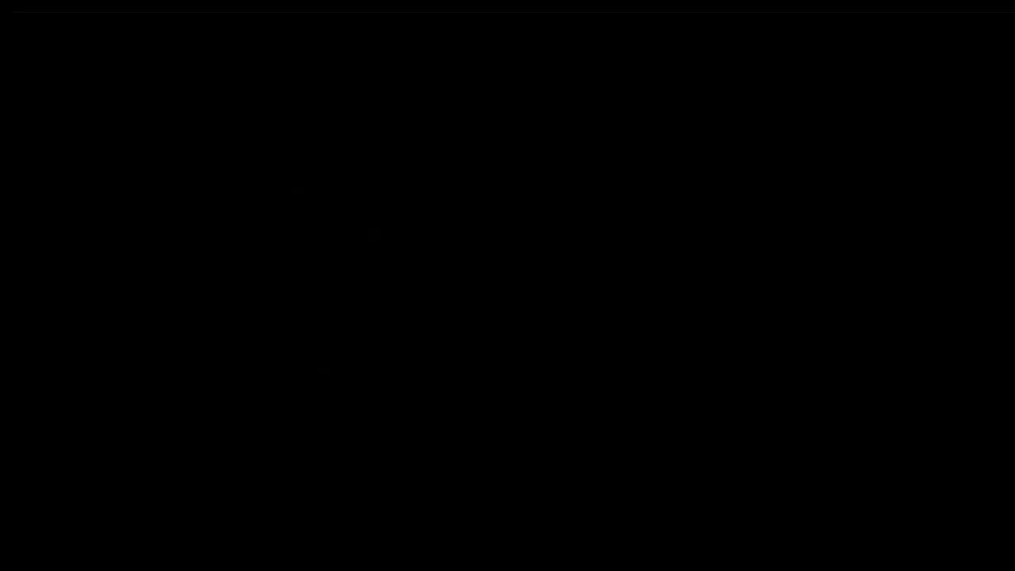